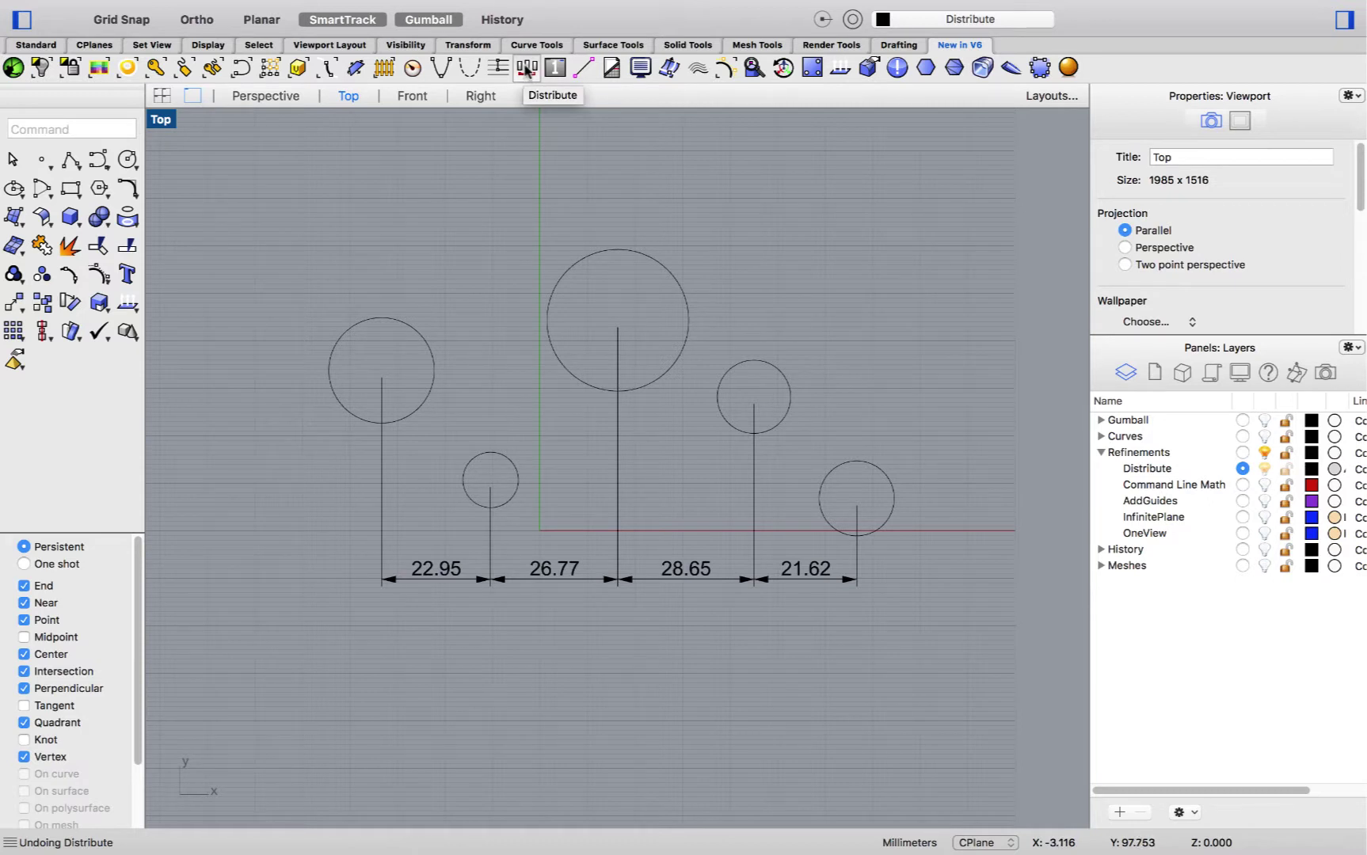
# - Distribute the five circles along the X axis in Center mode with 30 spacing
pyautogui.click(525, 70)
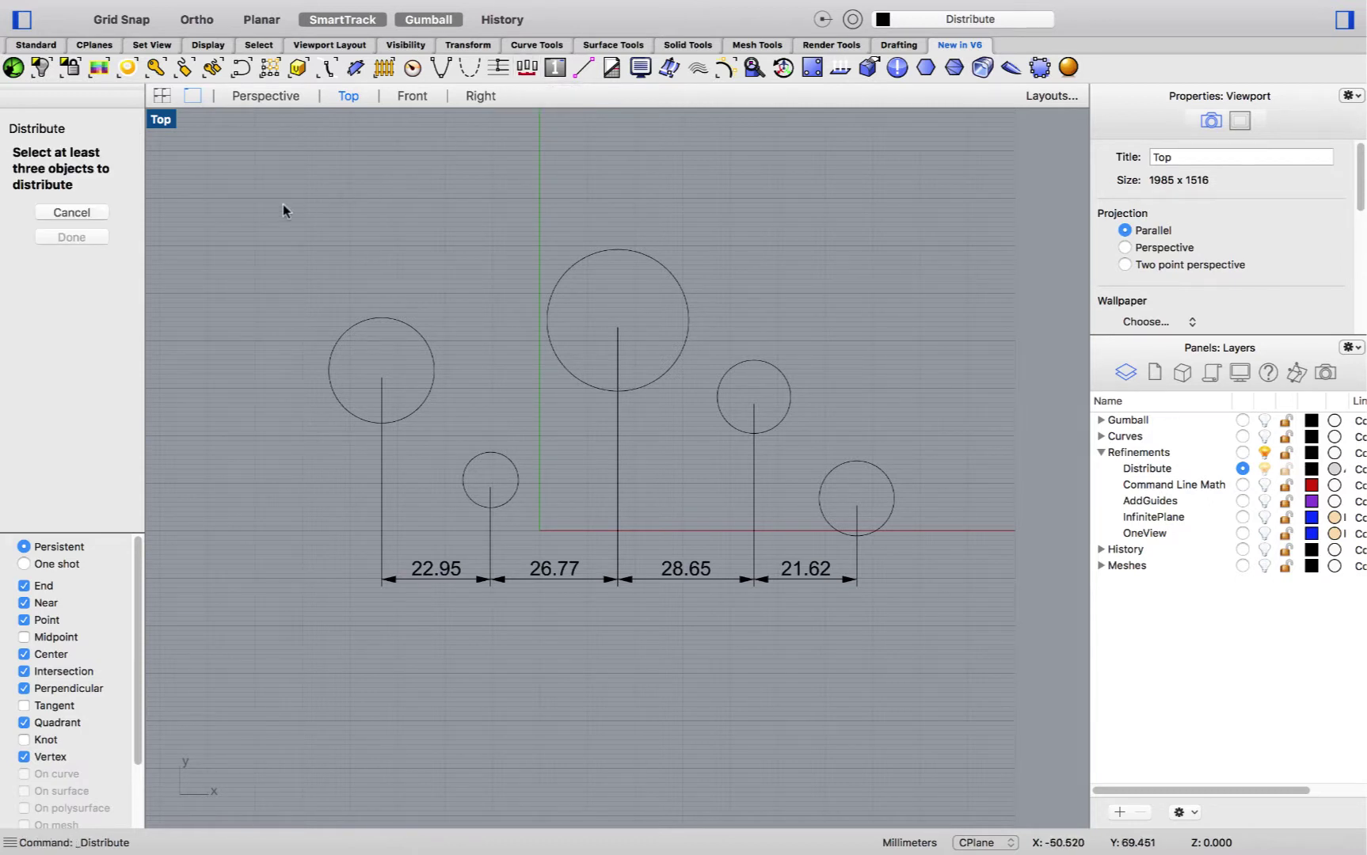
pyautogui.moveTo(272, 208); pyautogui.dragTo(963, 543)
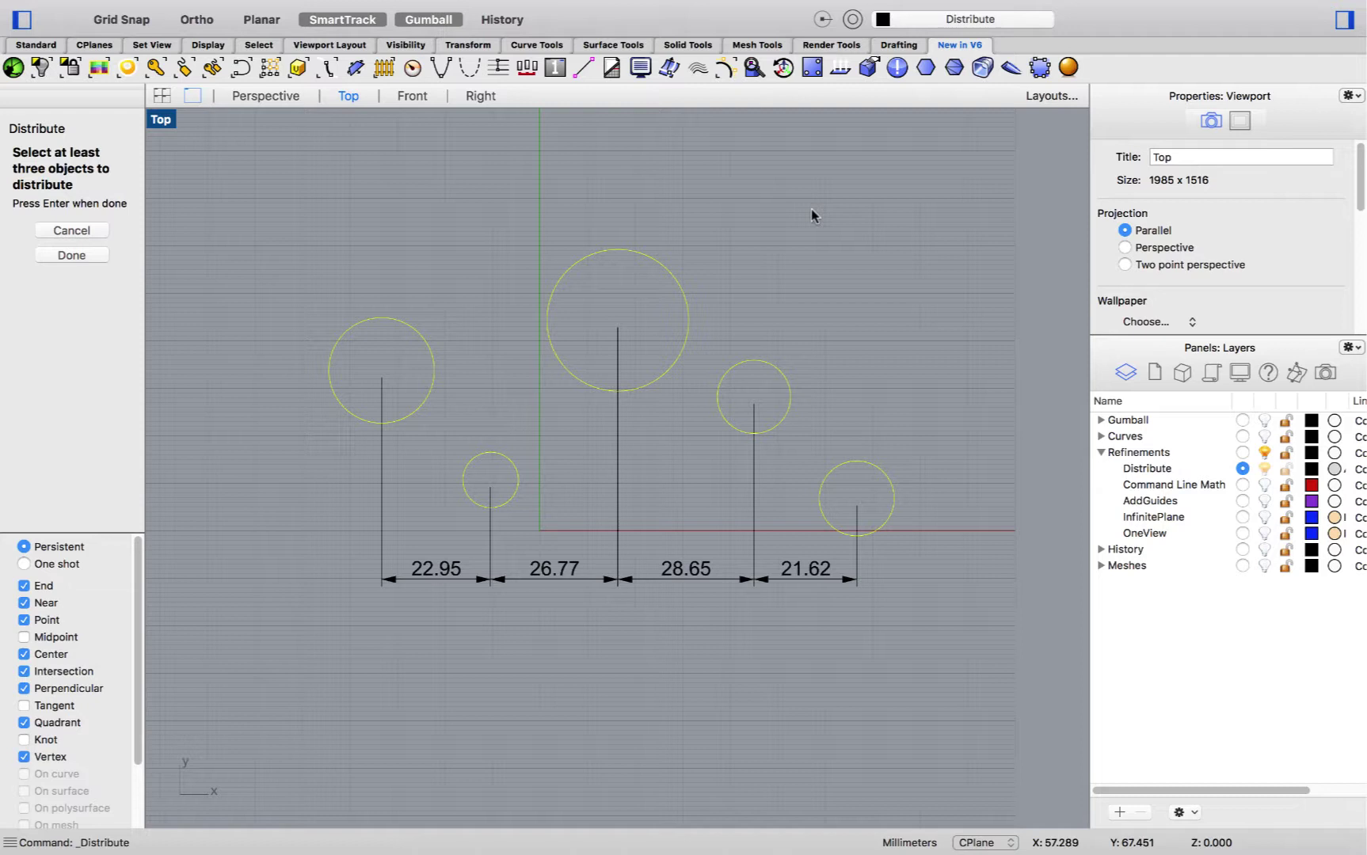
pyautogui.press('Return')
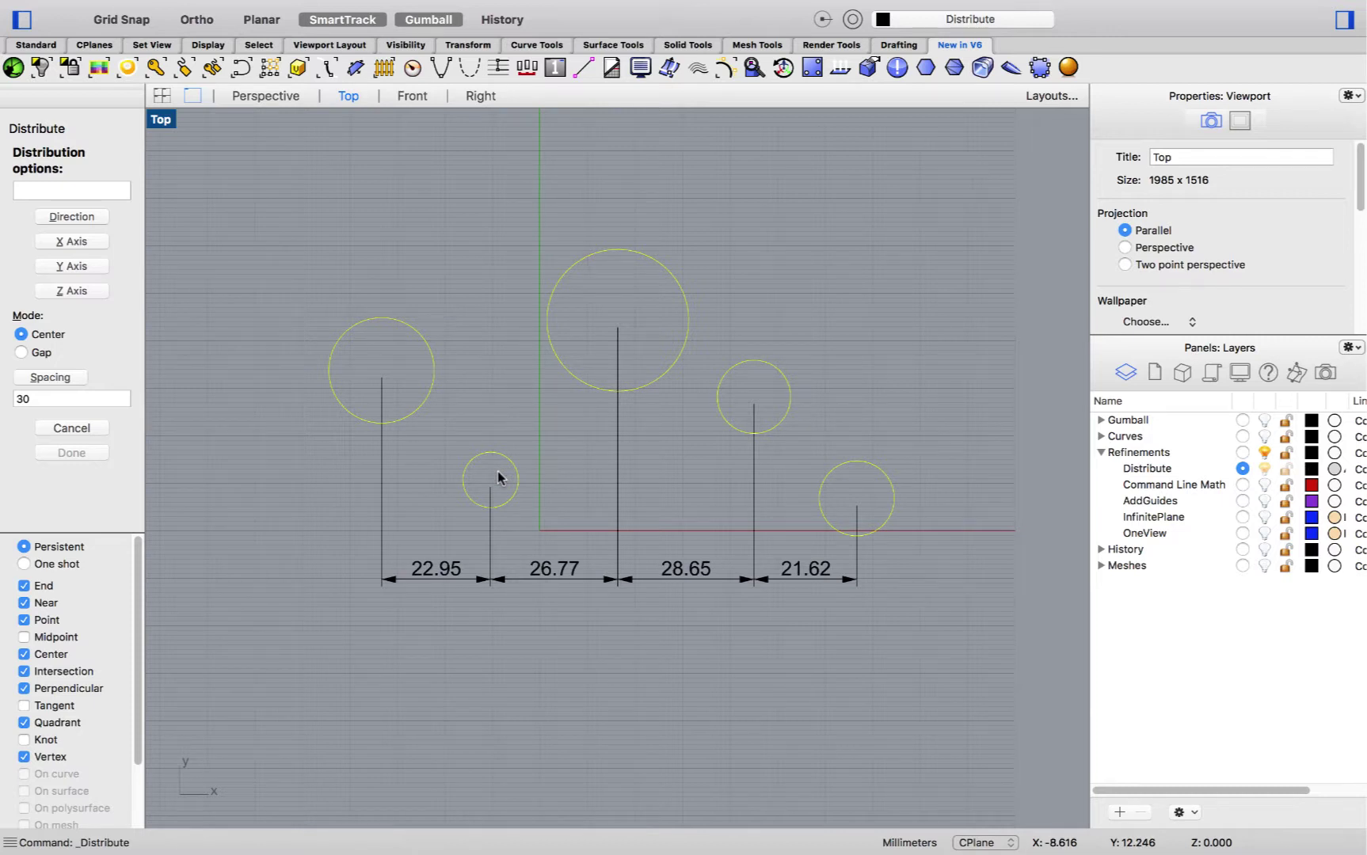
pyautogui.click(36, 354)
pyautogui.click(44, 337)
pyautogui.moveTo(44, 399); pyautogui.dragTo(7, 399)
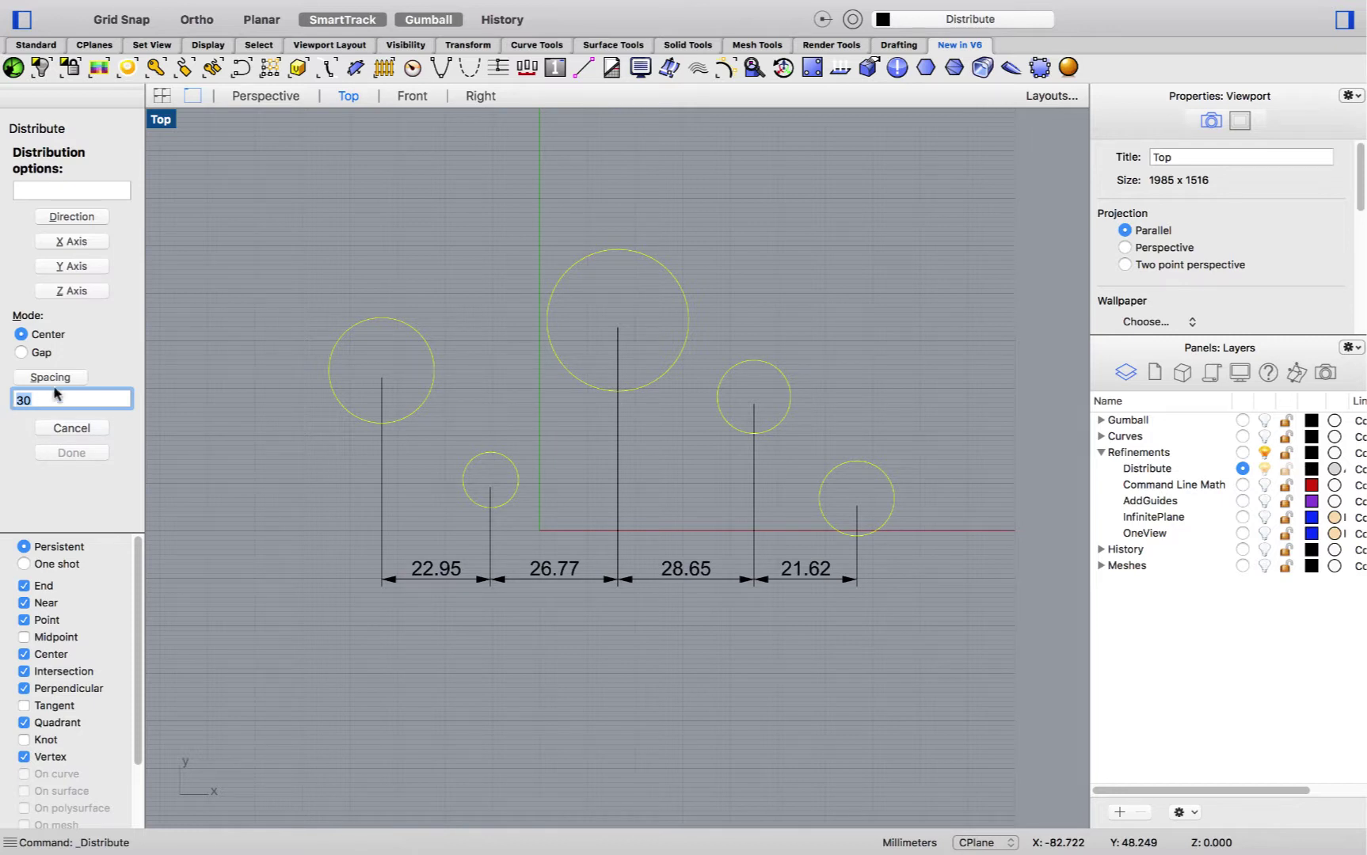
pyautogui.click(77, 244)
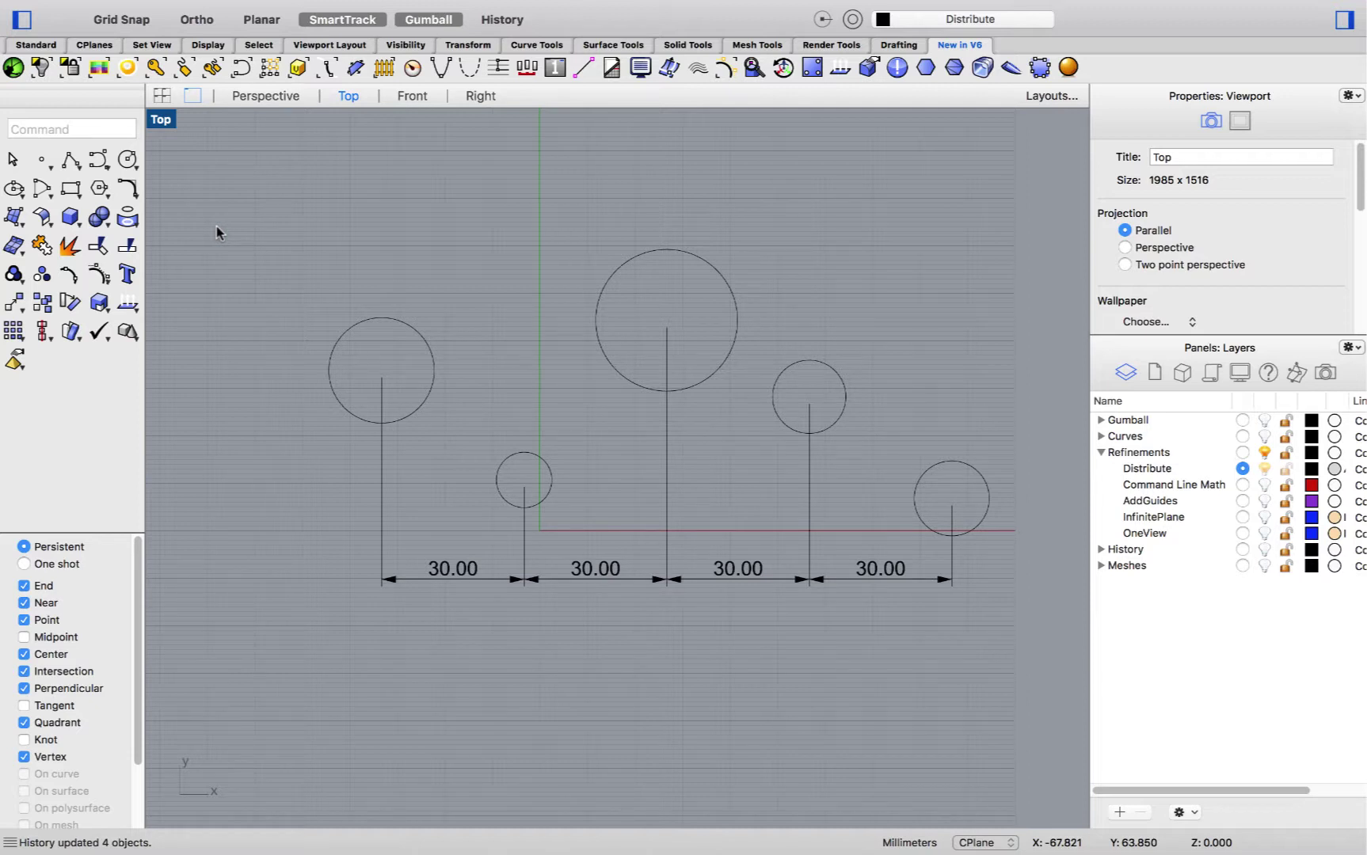
# - Make Command Line Math current, hide the Distribute layer, and frame the shelf drawing in Front view
pyautogui.click(1243, 485)
pyautogui.click(1264, 469)
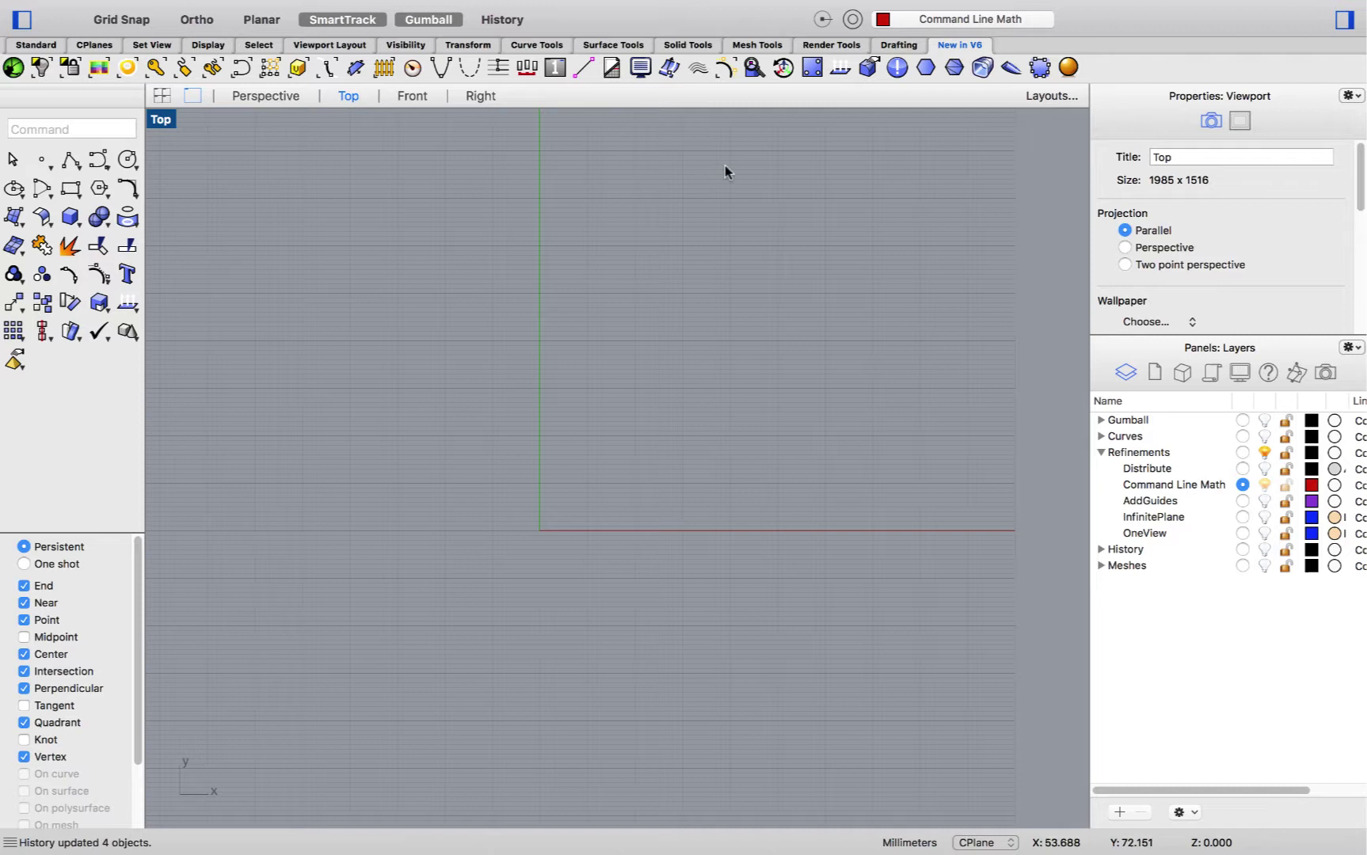
pyautogui.click(413, 96)
pyautogui.scroll(-5, 511, 343)
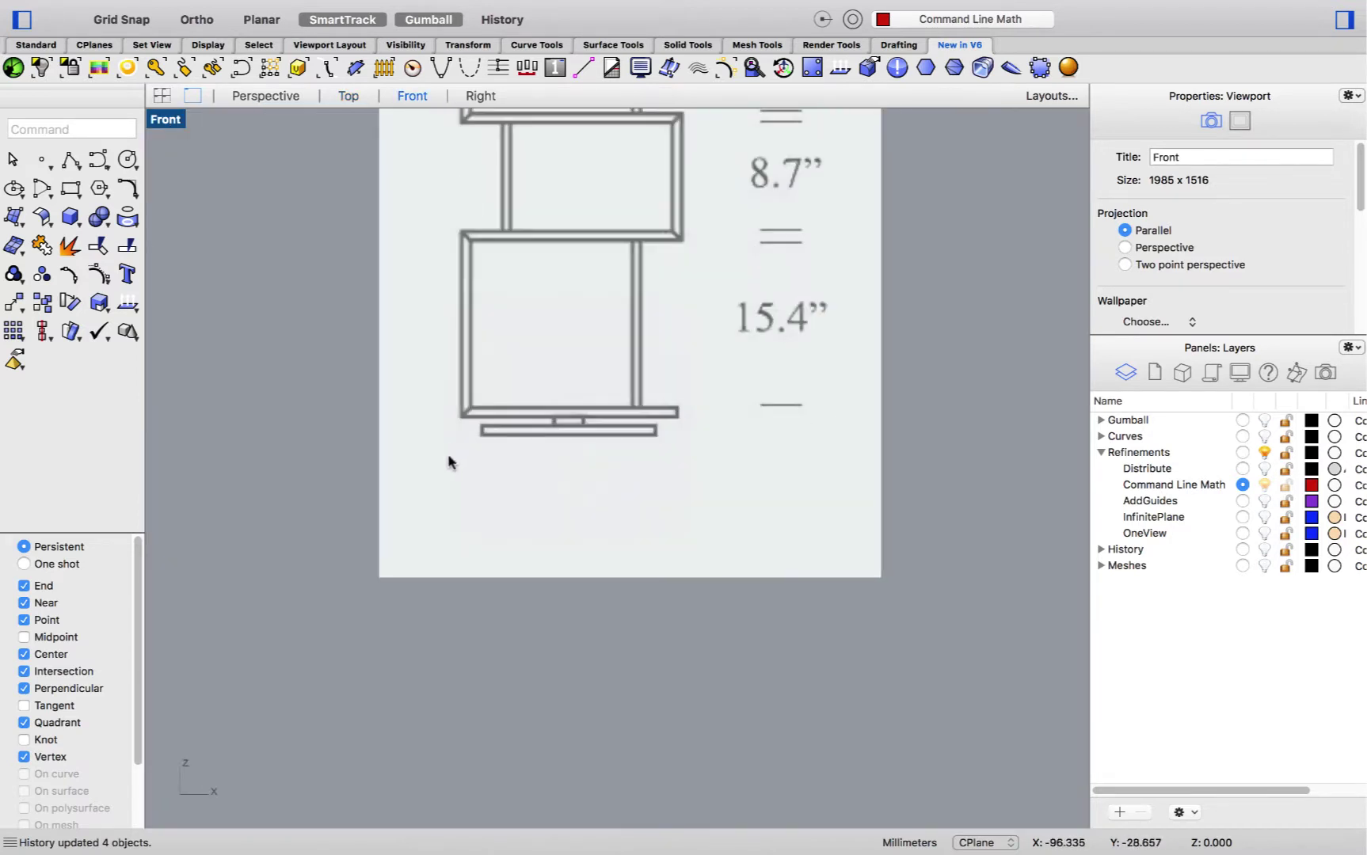
pyautogui.moveTo(479, 366)
pyautogui.mouseDown(button='right')
pyautogui.moveTo(506, 275)
pyautogui.moveTo(485, 496)
pyautogui.moveTo(540, 509)
pyautogui.mouseUp(button='right')
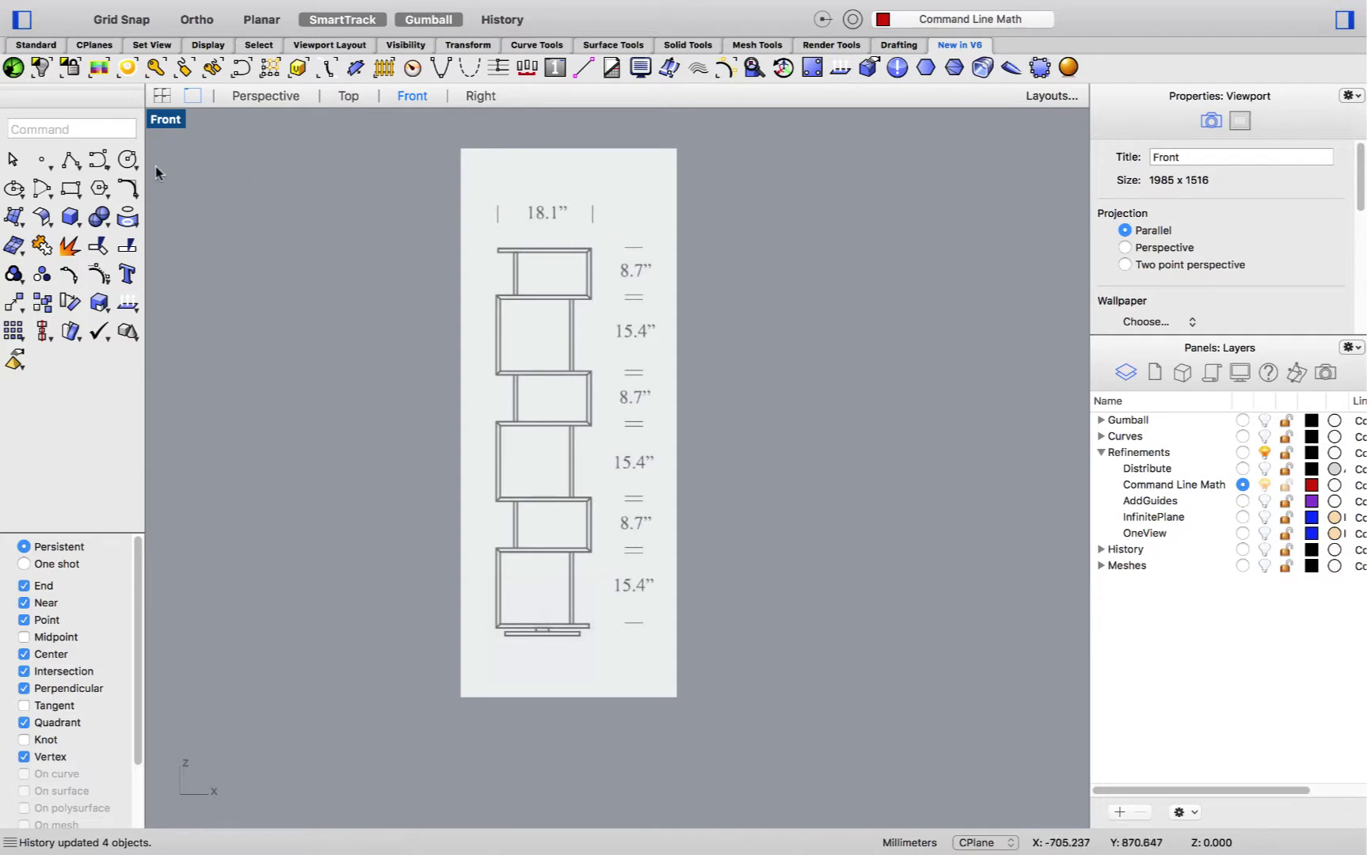
# - Draw a vertical polyline up from the shelf base with length 15.4*3+8.7*3 (72.3)
pyautogui.click(74, 164)
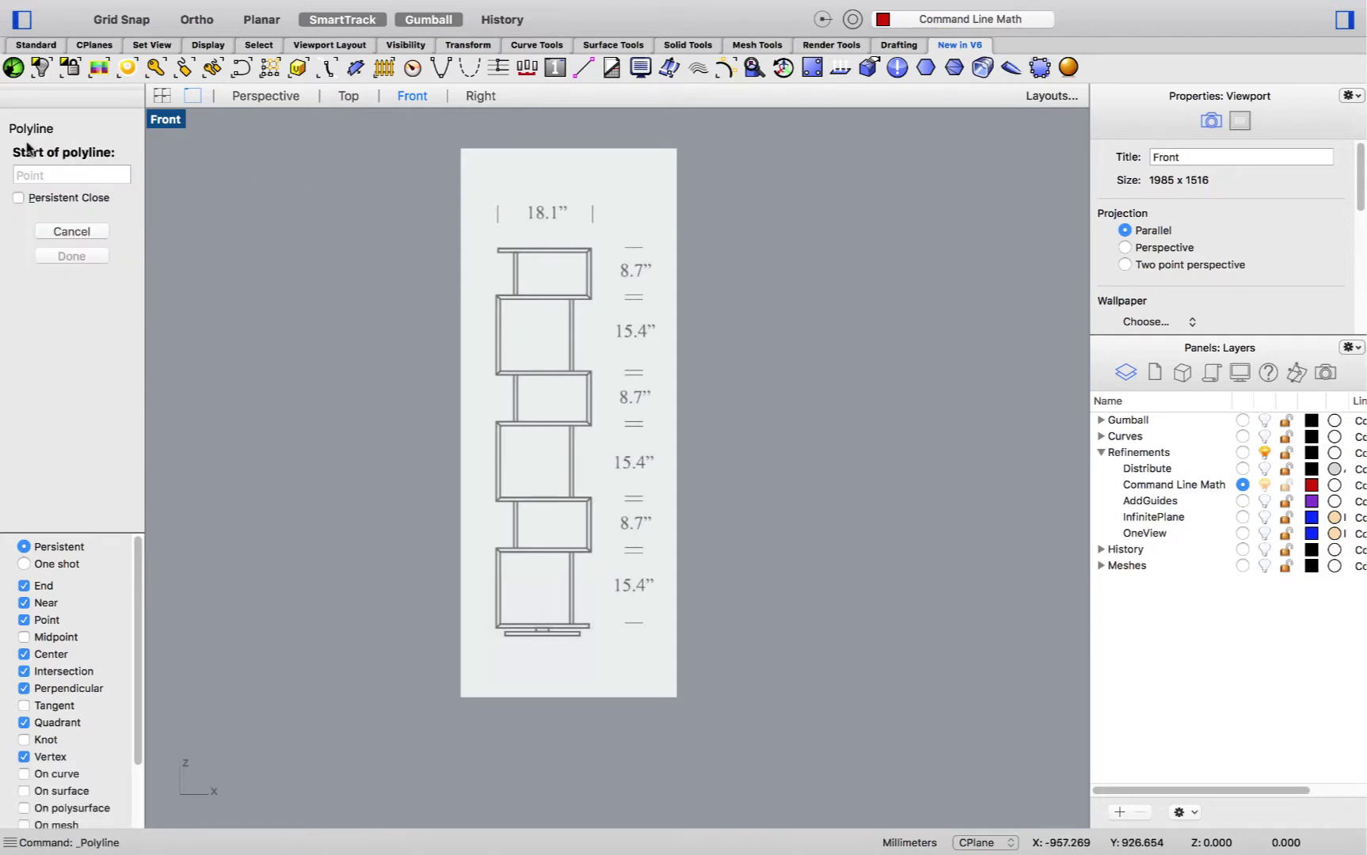
pyautogui.click(318, 297)
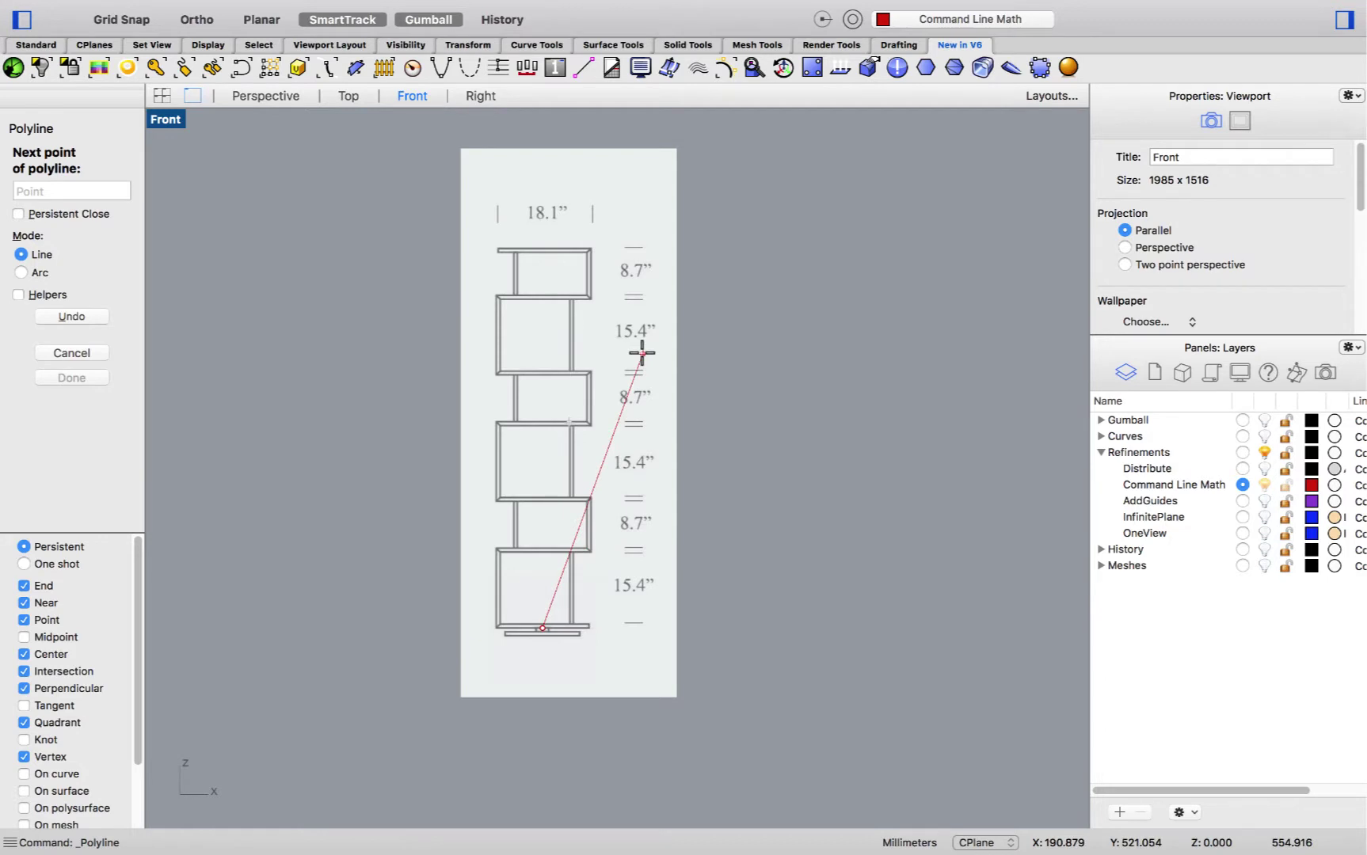
pyautogui.click(110, 191)
pyautogui.write('1')
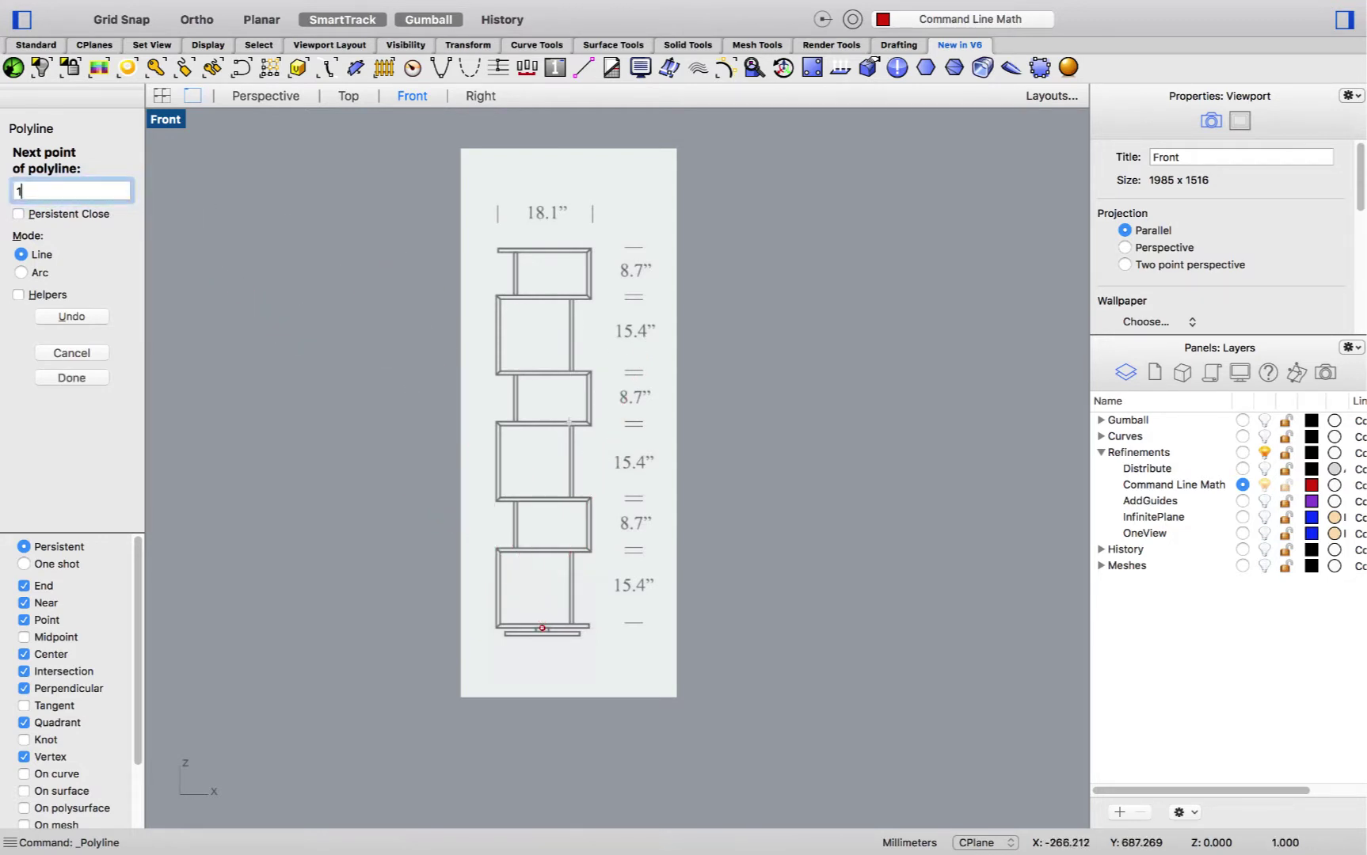
pyautogui.write('5.4*3+')
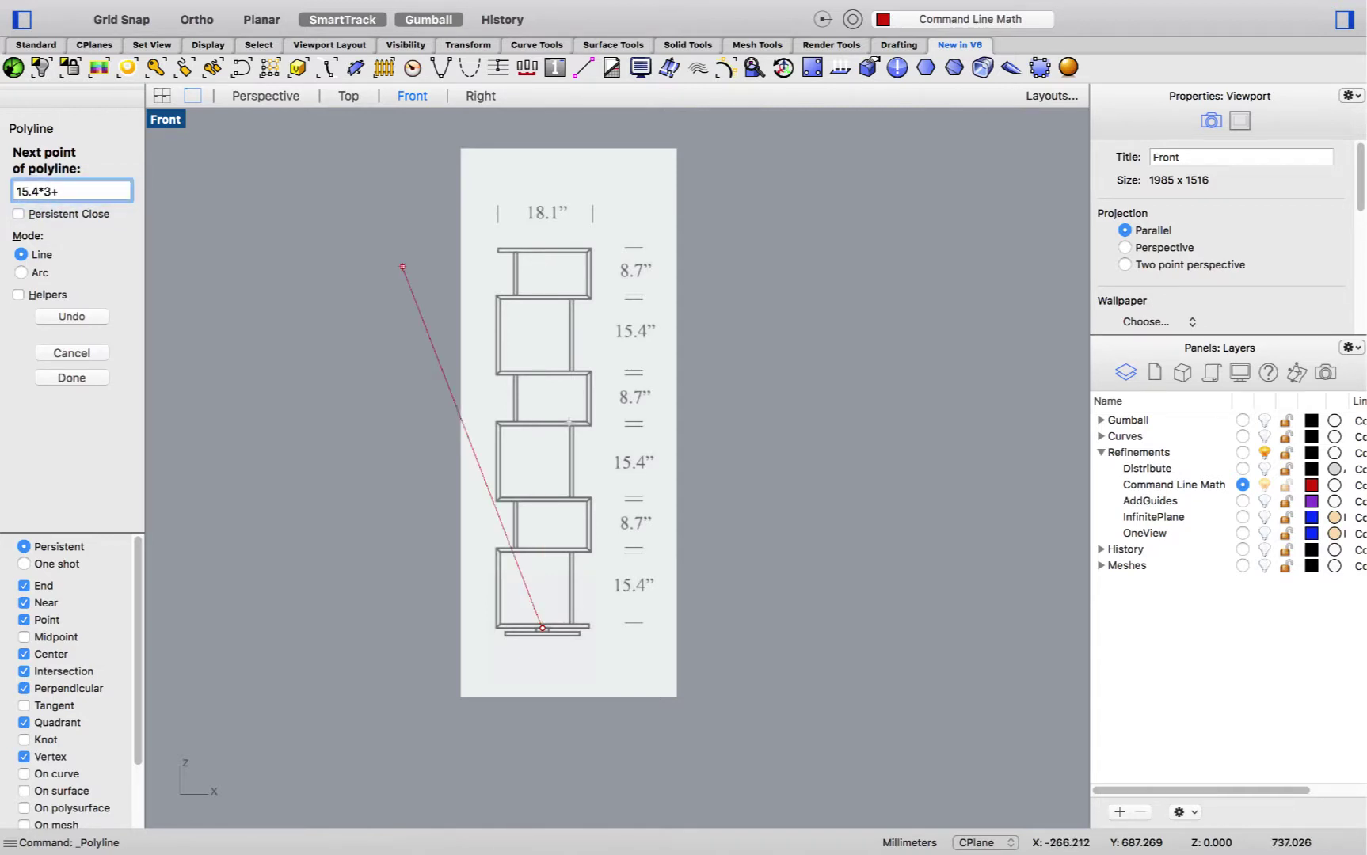
pyautogui.write('8.7')
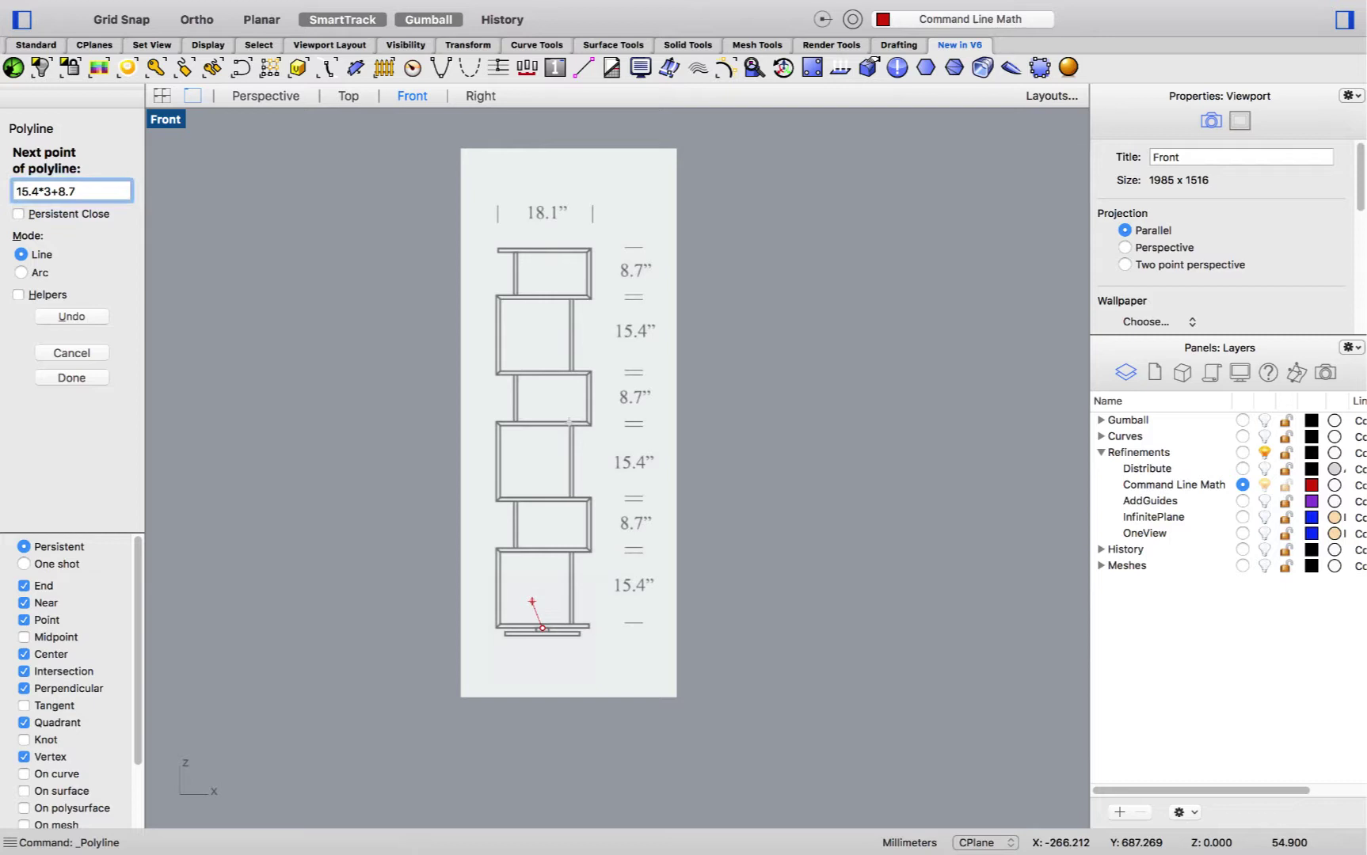
pyautogui.write('*3')
pyautogui.press('Return')
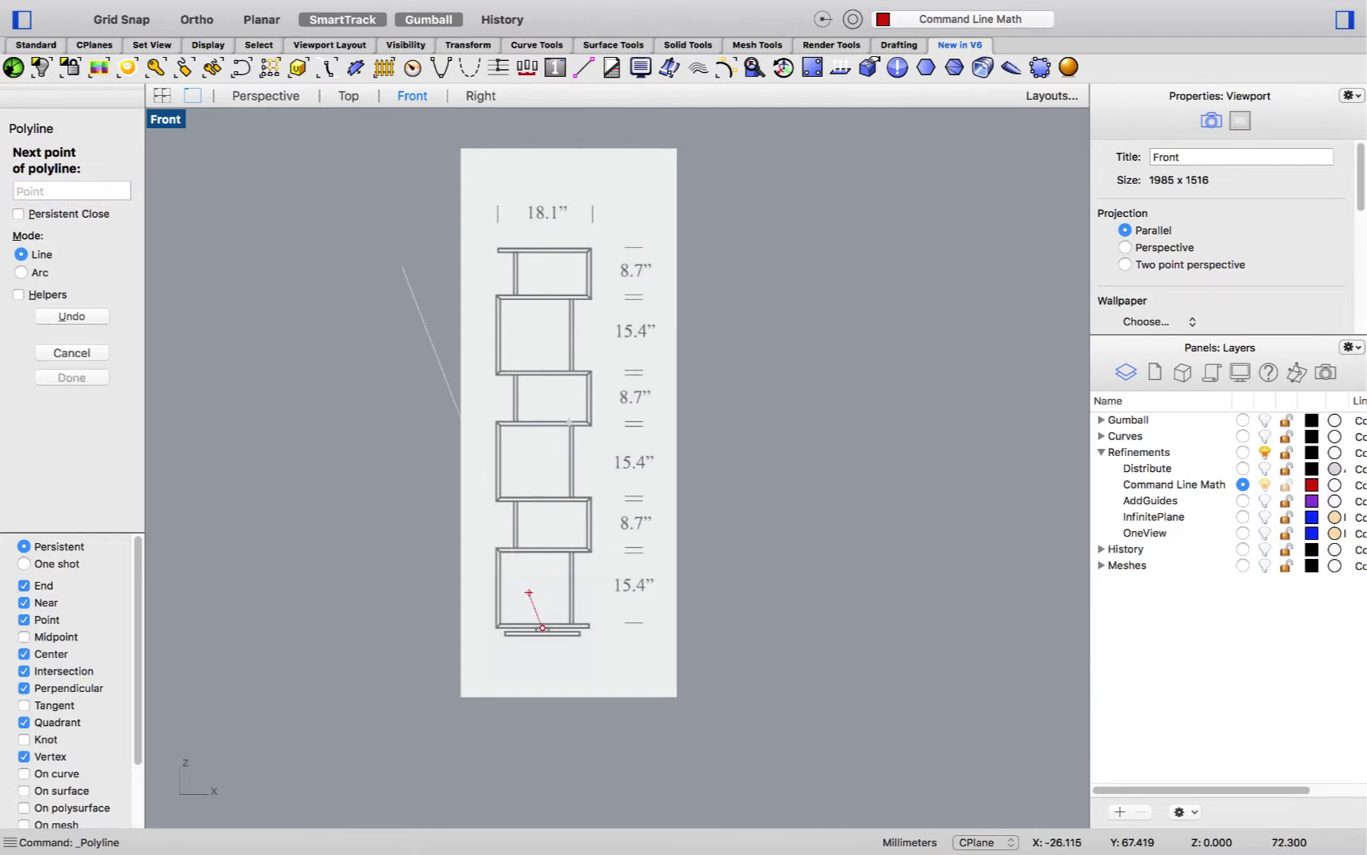
pyautogui.press('F8')
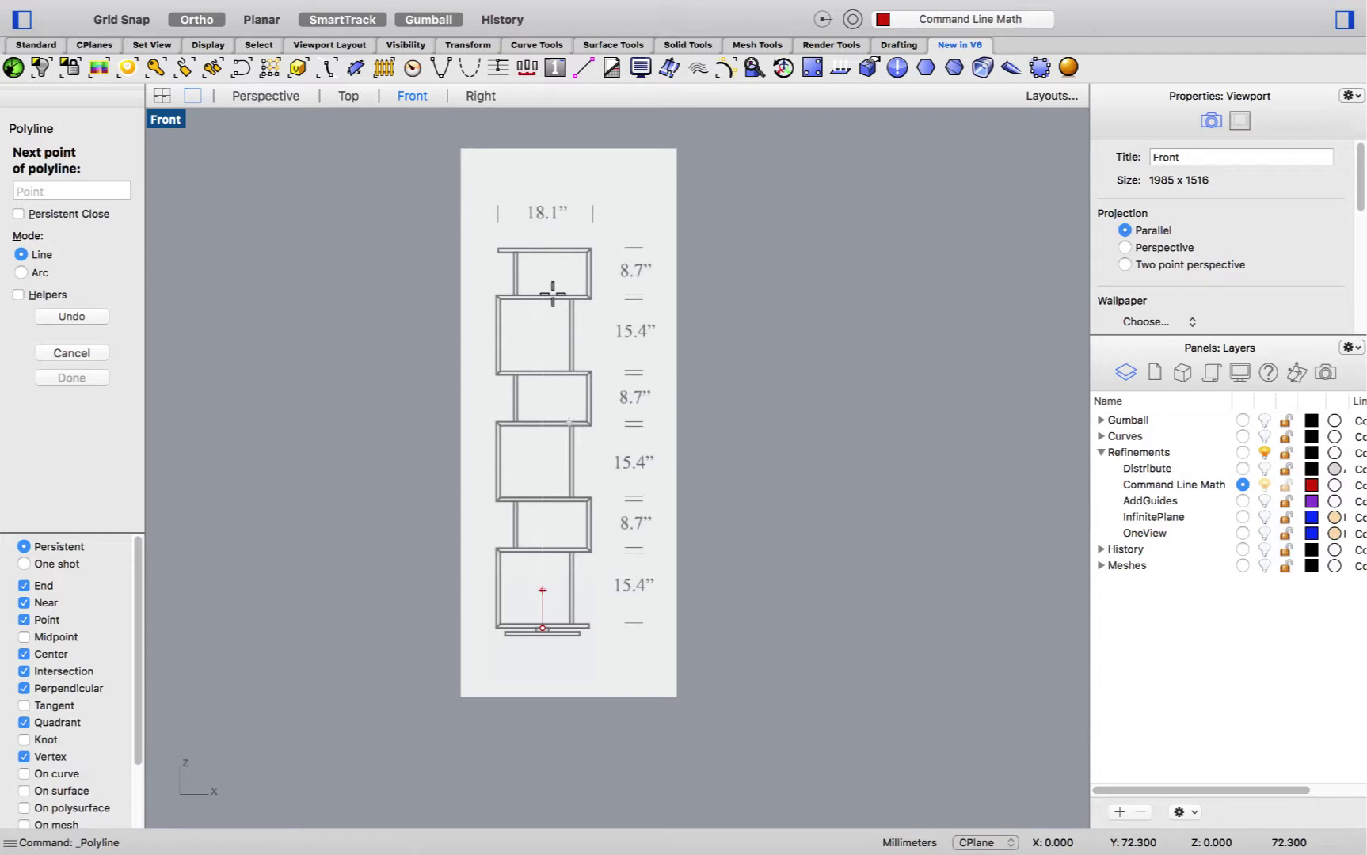
pyautogui.press('Return')
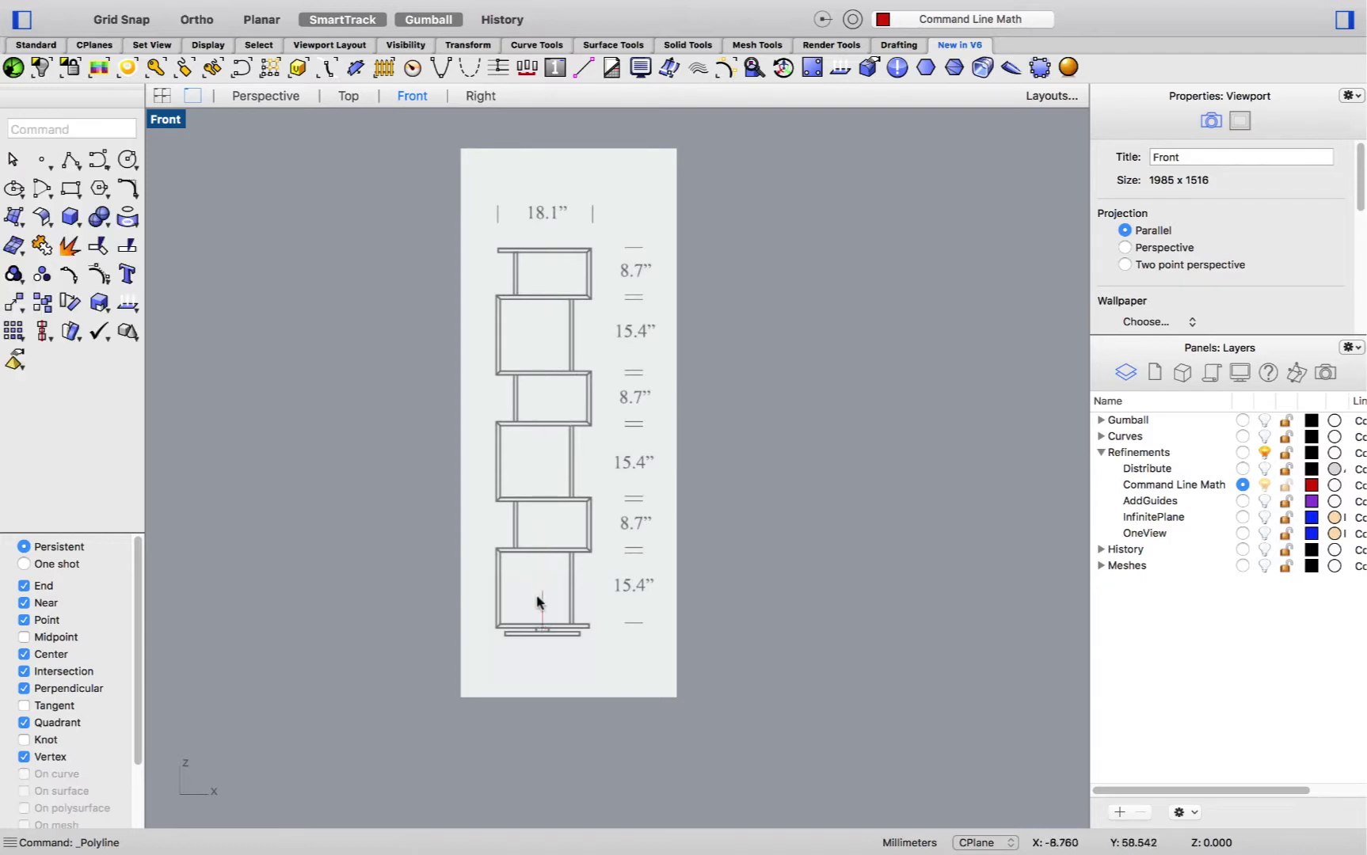
# - Select the red vertical line and read its length with Analyze > Length: 72.300 mm
pyautogui.click(542, 596)
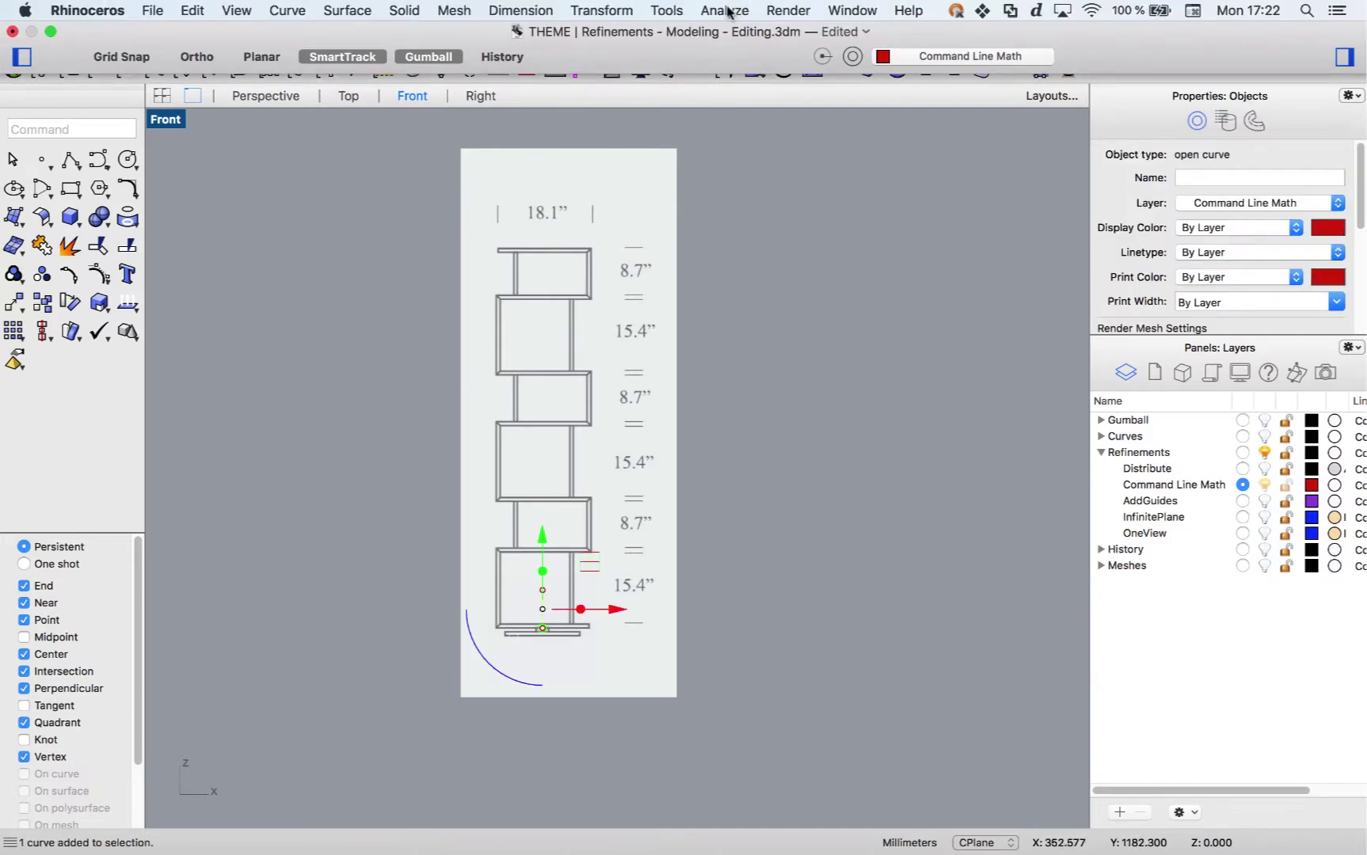
pyautogui.click(725, 10)
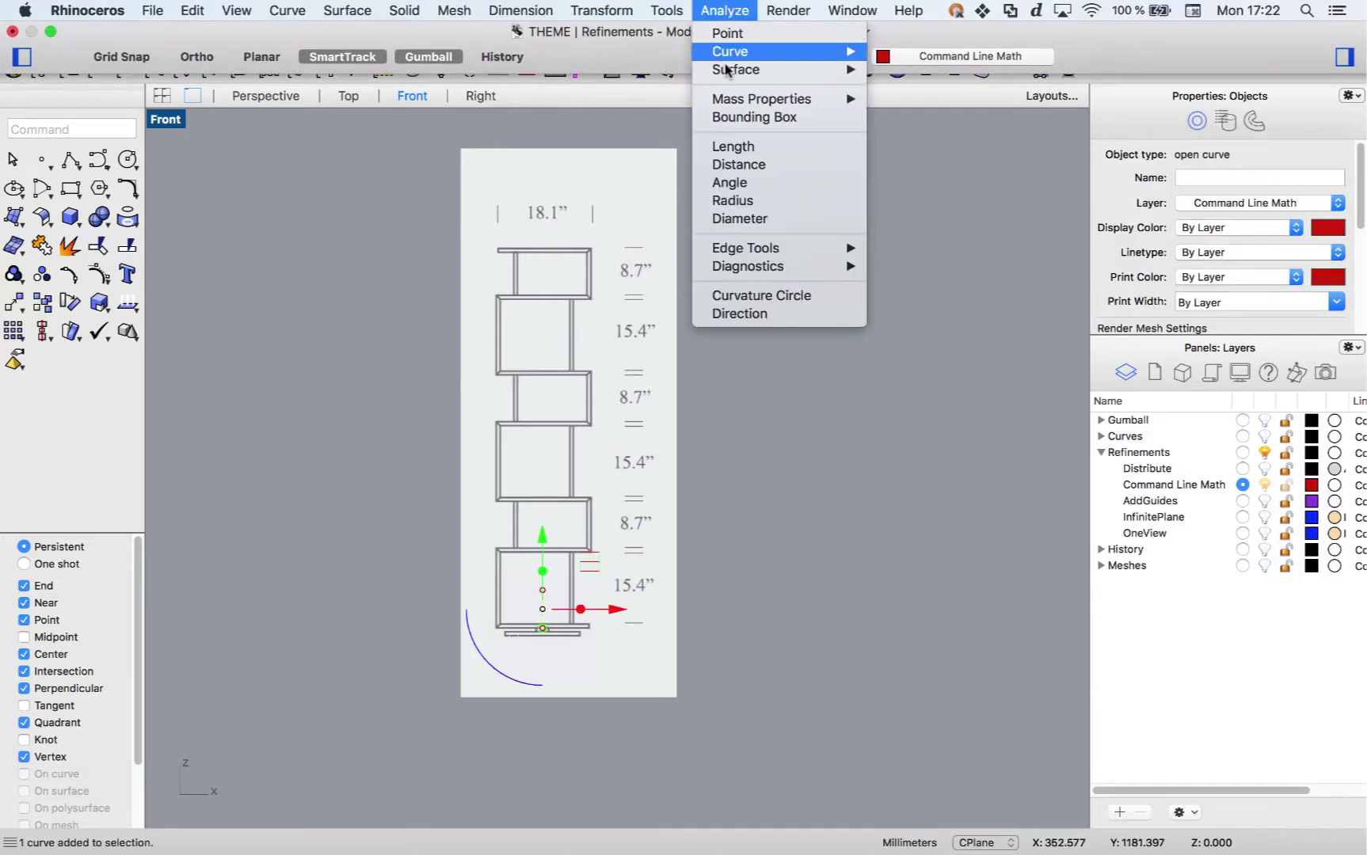
pyautogui.click(798, 153)
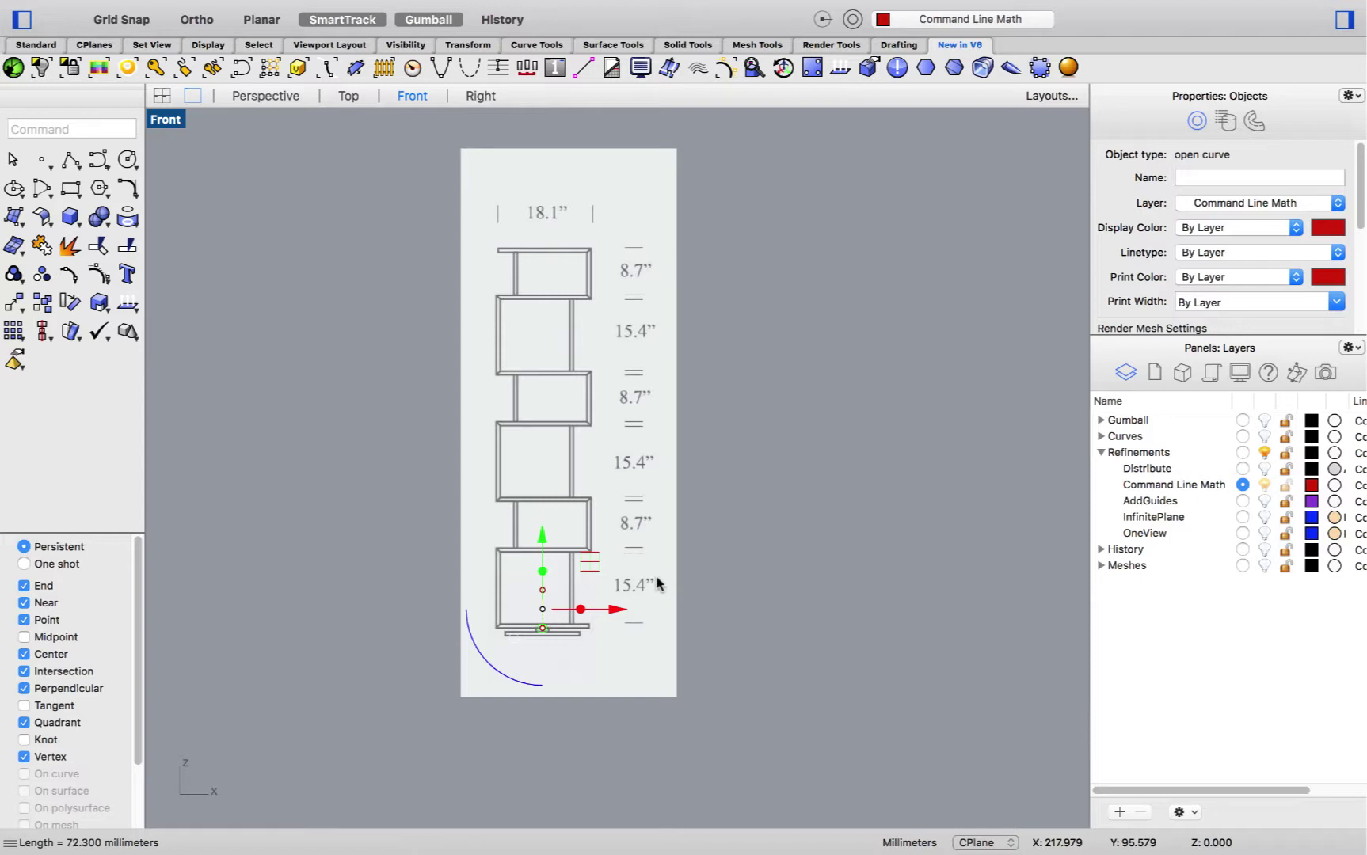
# - Scale the vertical line from its bottom end, using its top as reference, to 72.3"
pyautogui.click(99, 302)
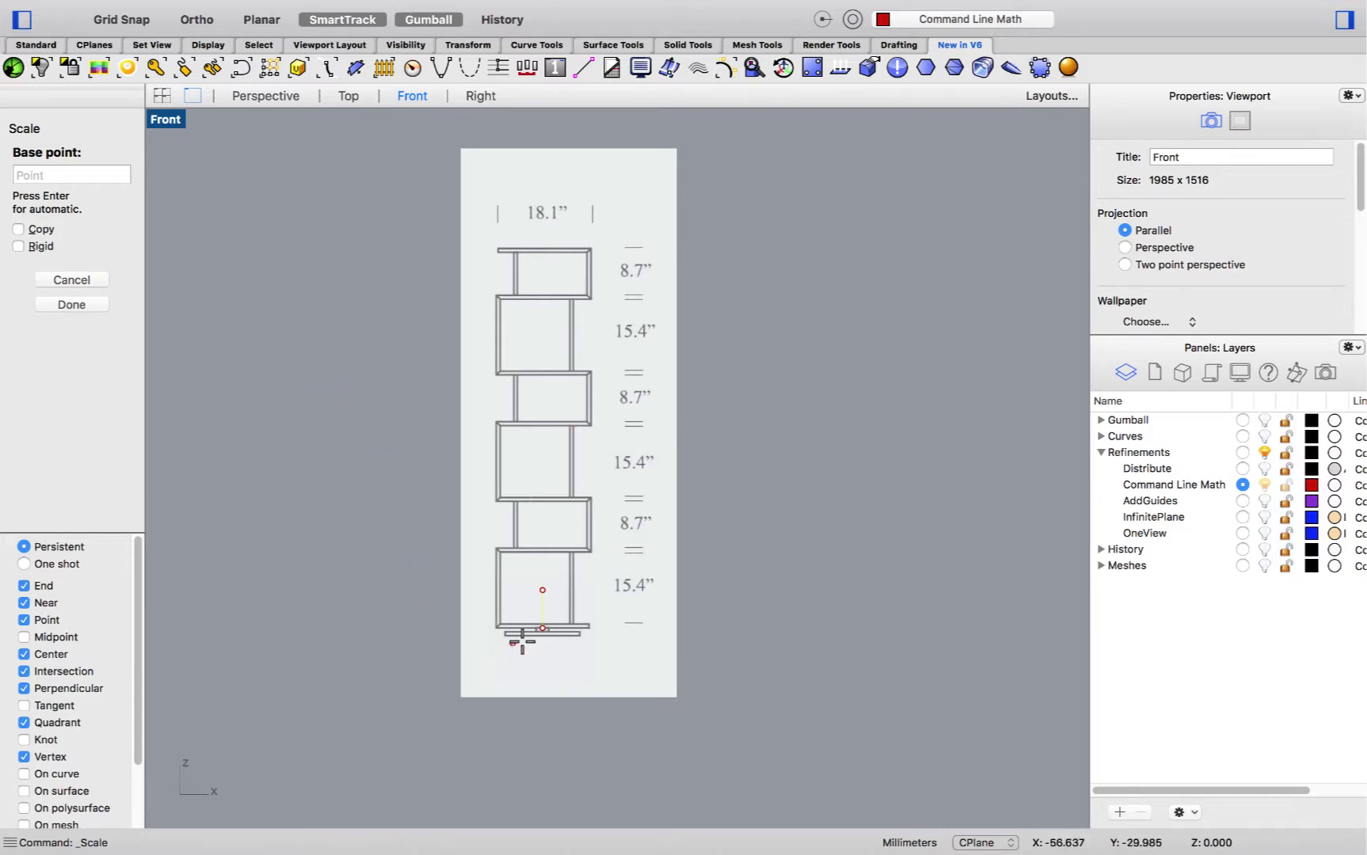
pyautogui.click(544, 629)
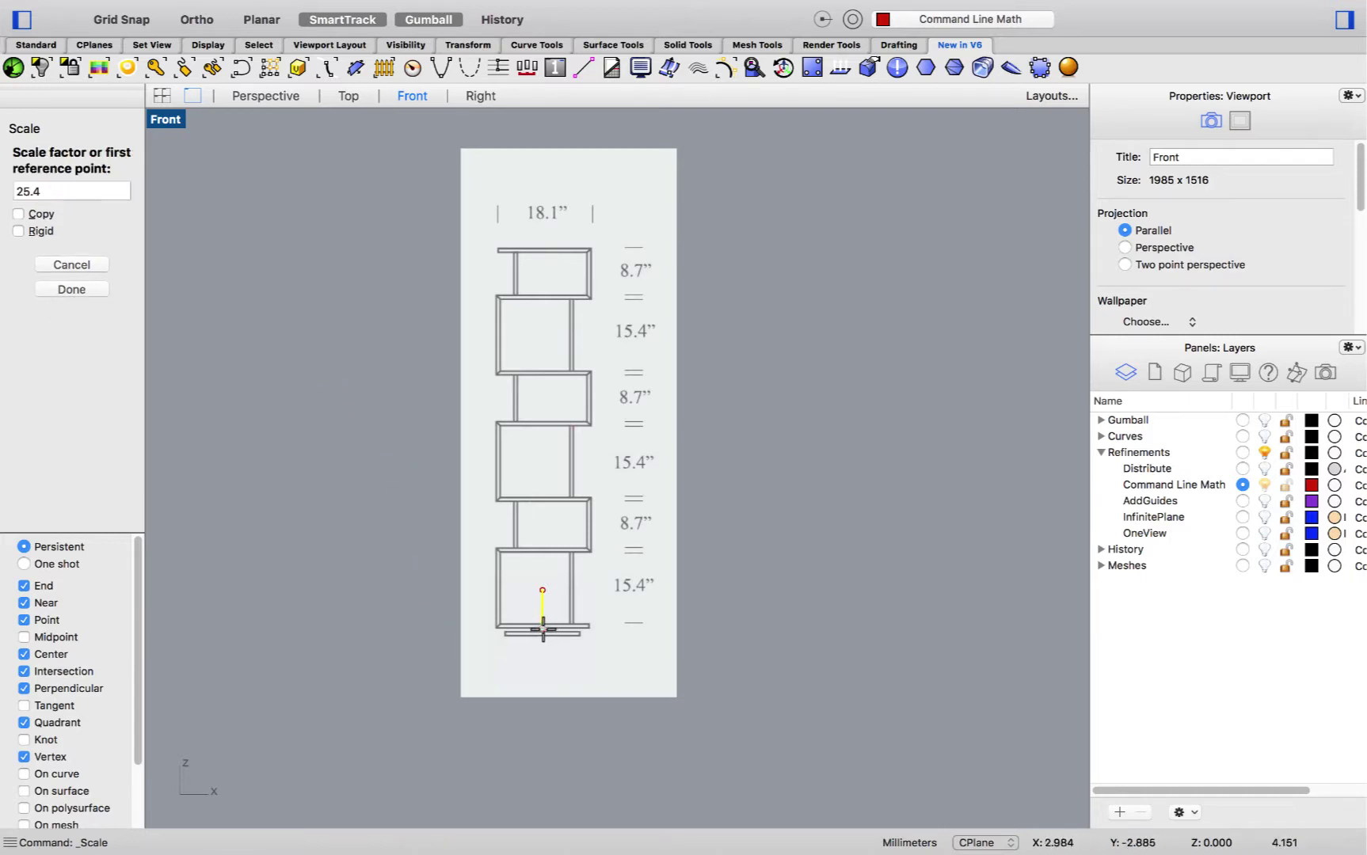
pyautogui.click(543, 589)
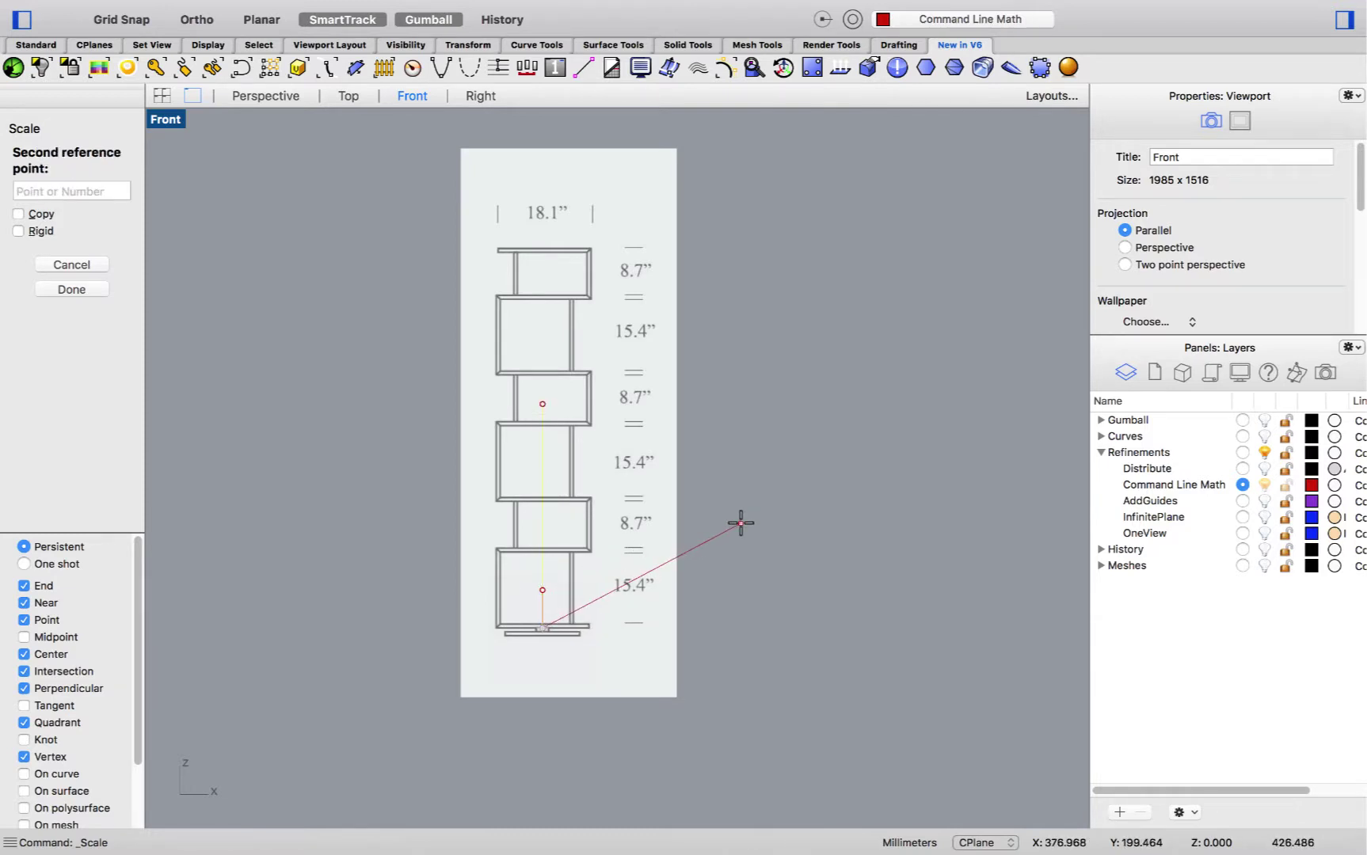
pyautogui.write('7')
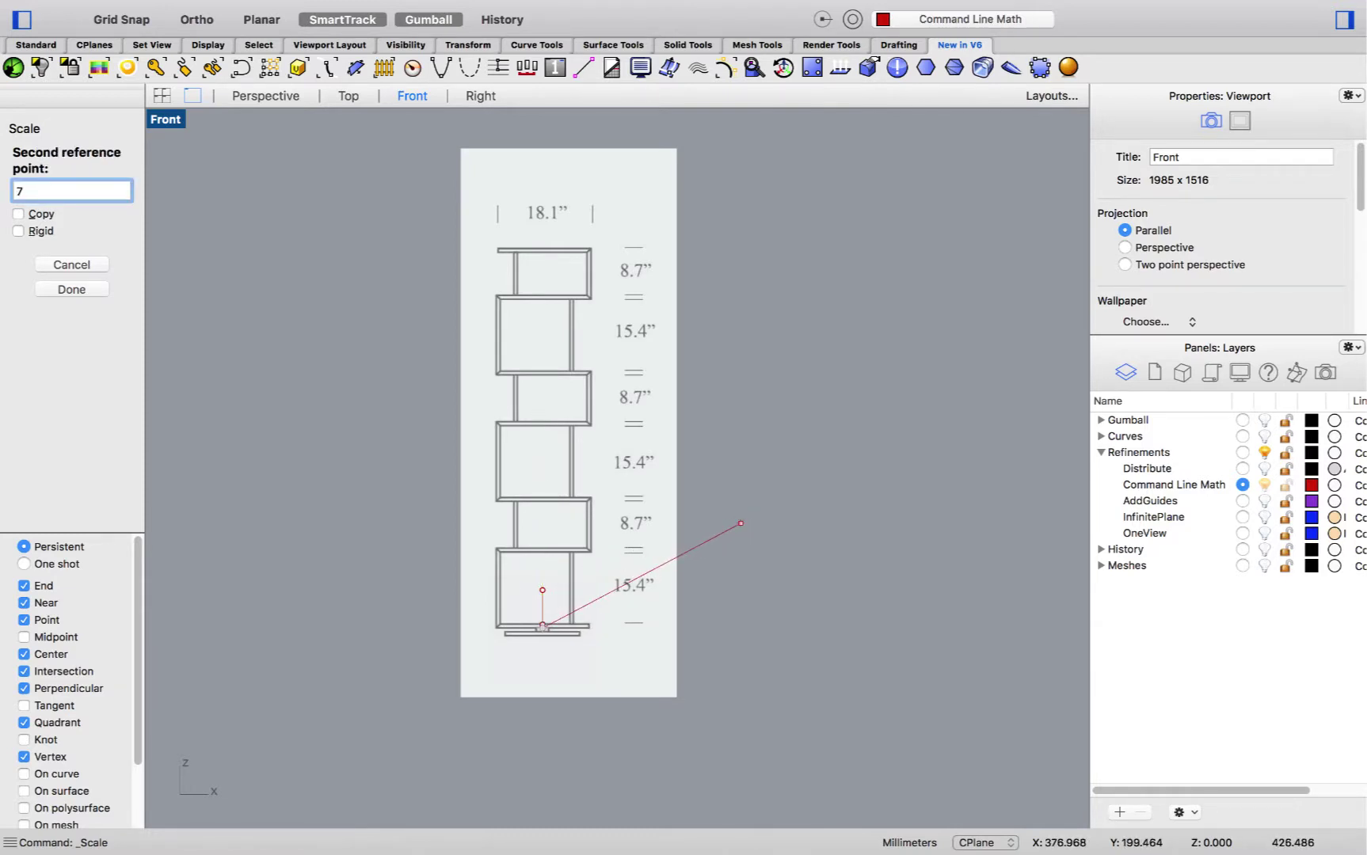
pyautogui.write('2.3')
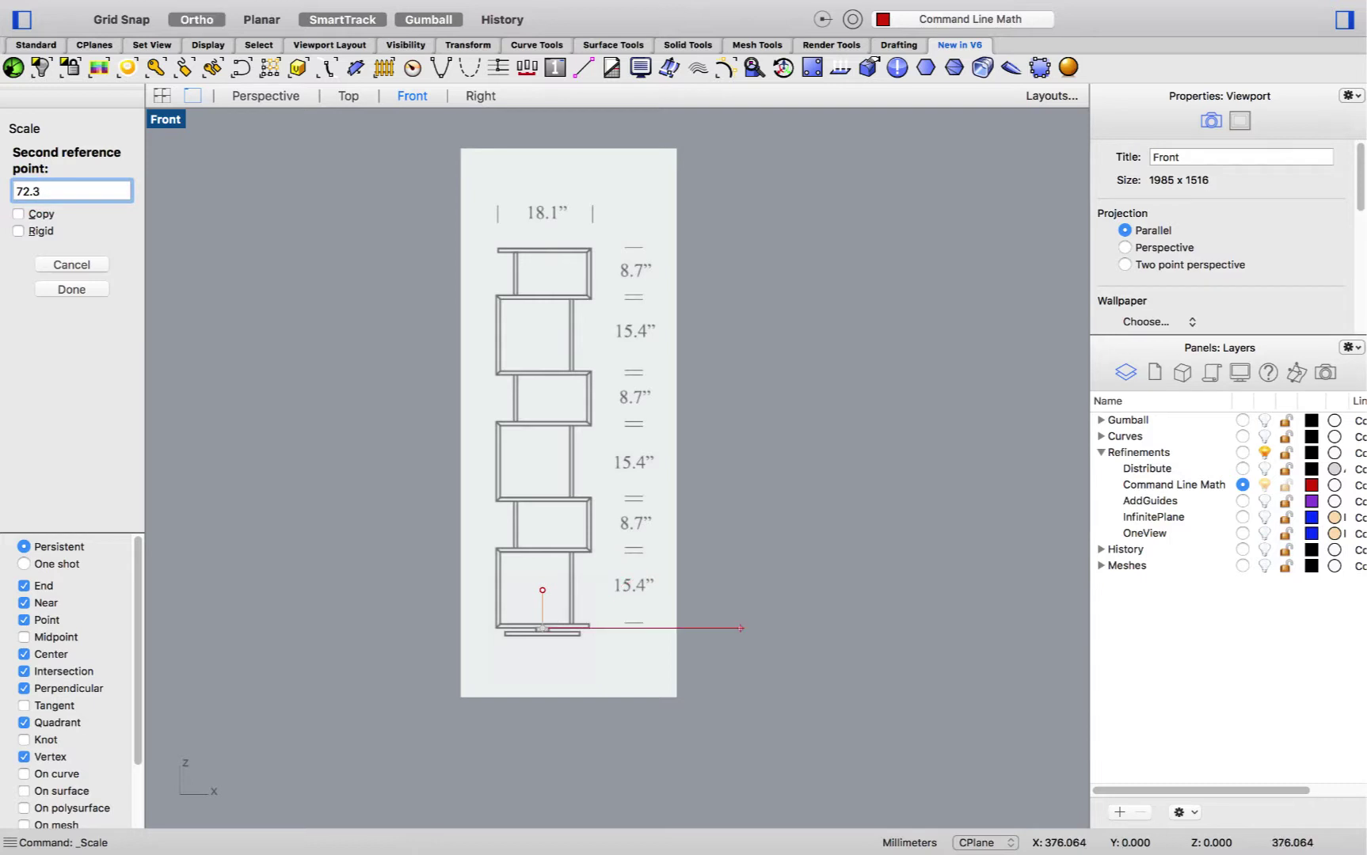
pyautogui.write('"')
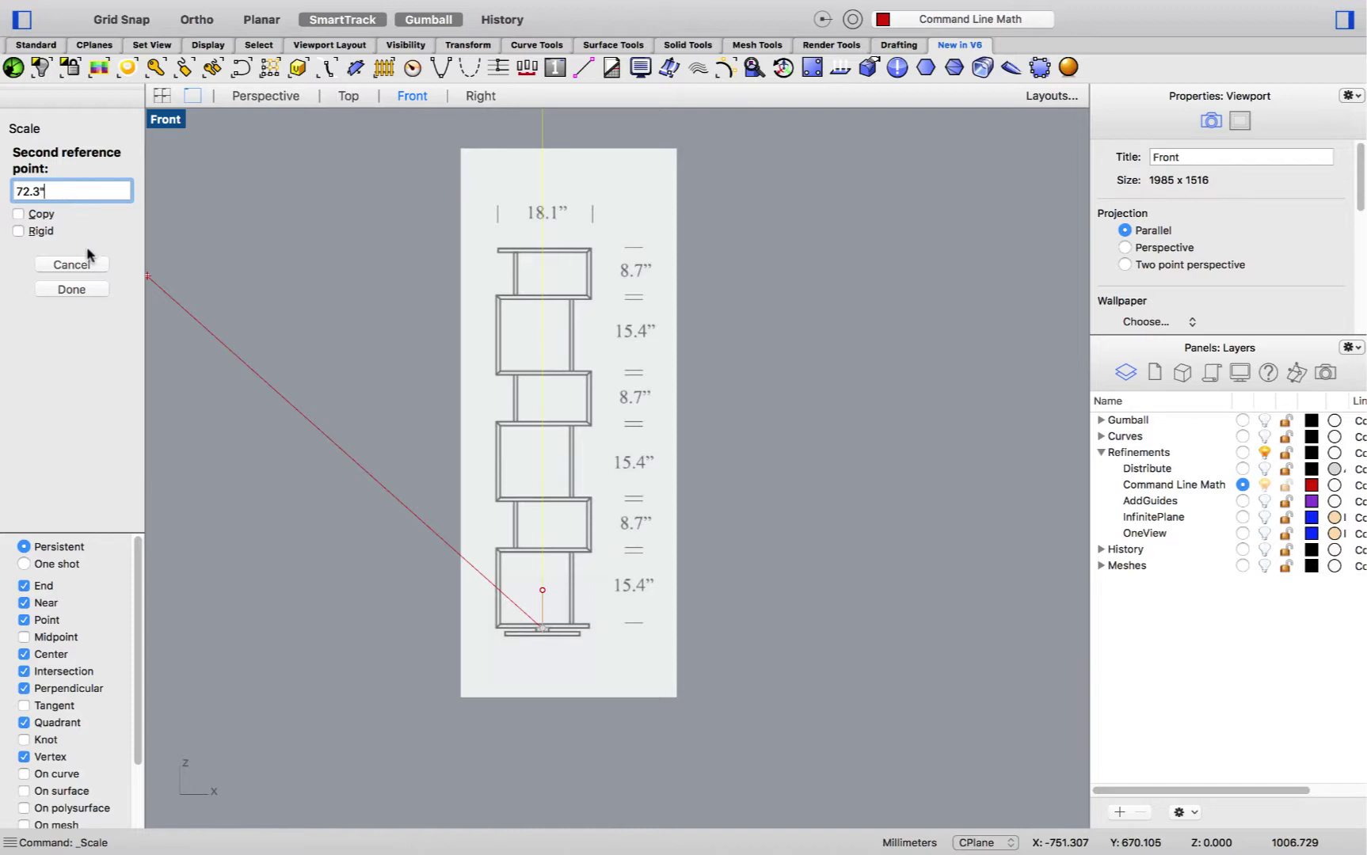
pyautogui.click(72, 289)
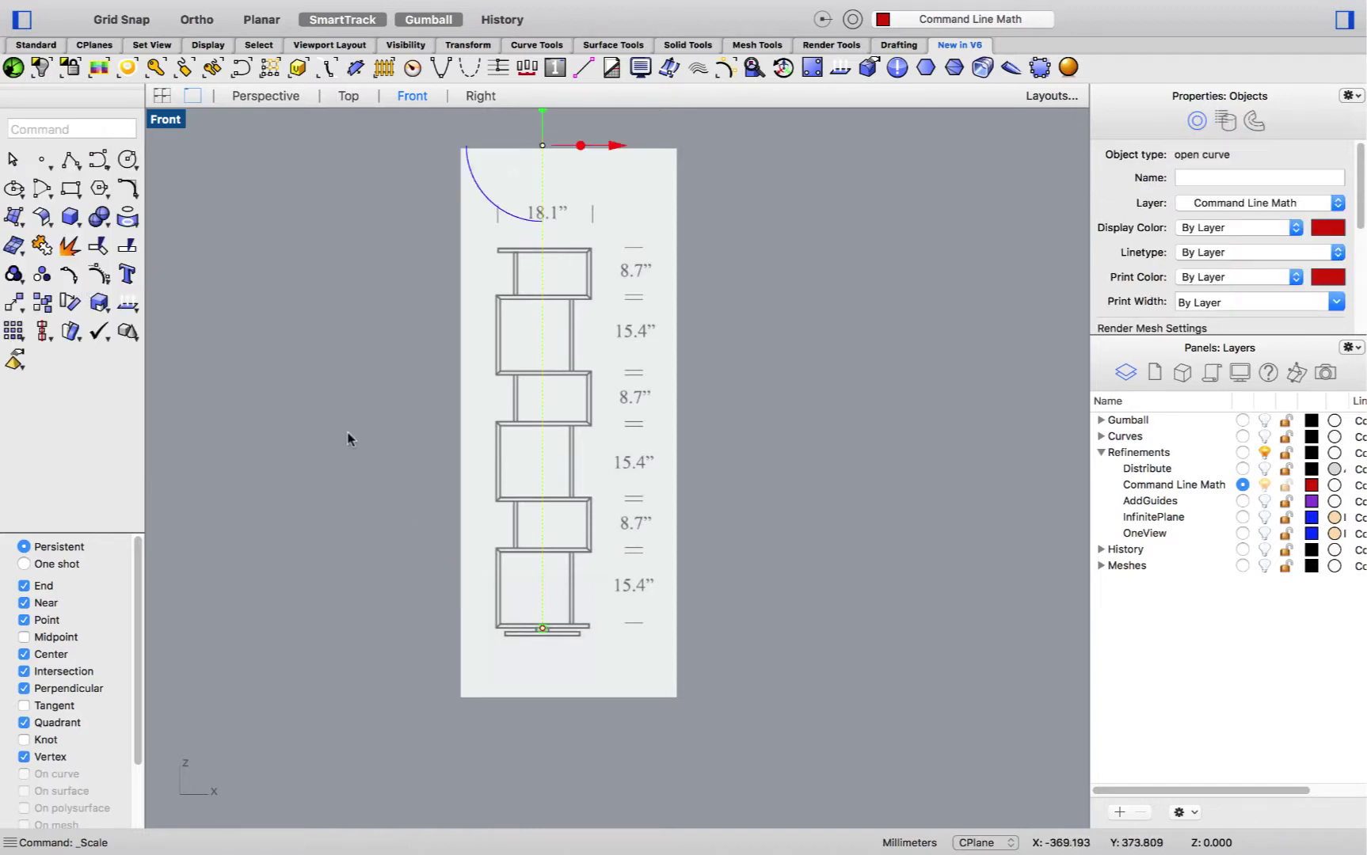
pyautogui.scroll(-3, 373, 487)
pyautogui.scroll(-2, 373, 487)
pyautogui.moveTo(314, 418); pyautogui.dragTo(445, 433, button='right')
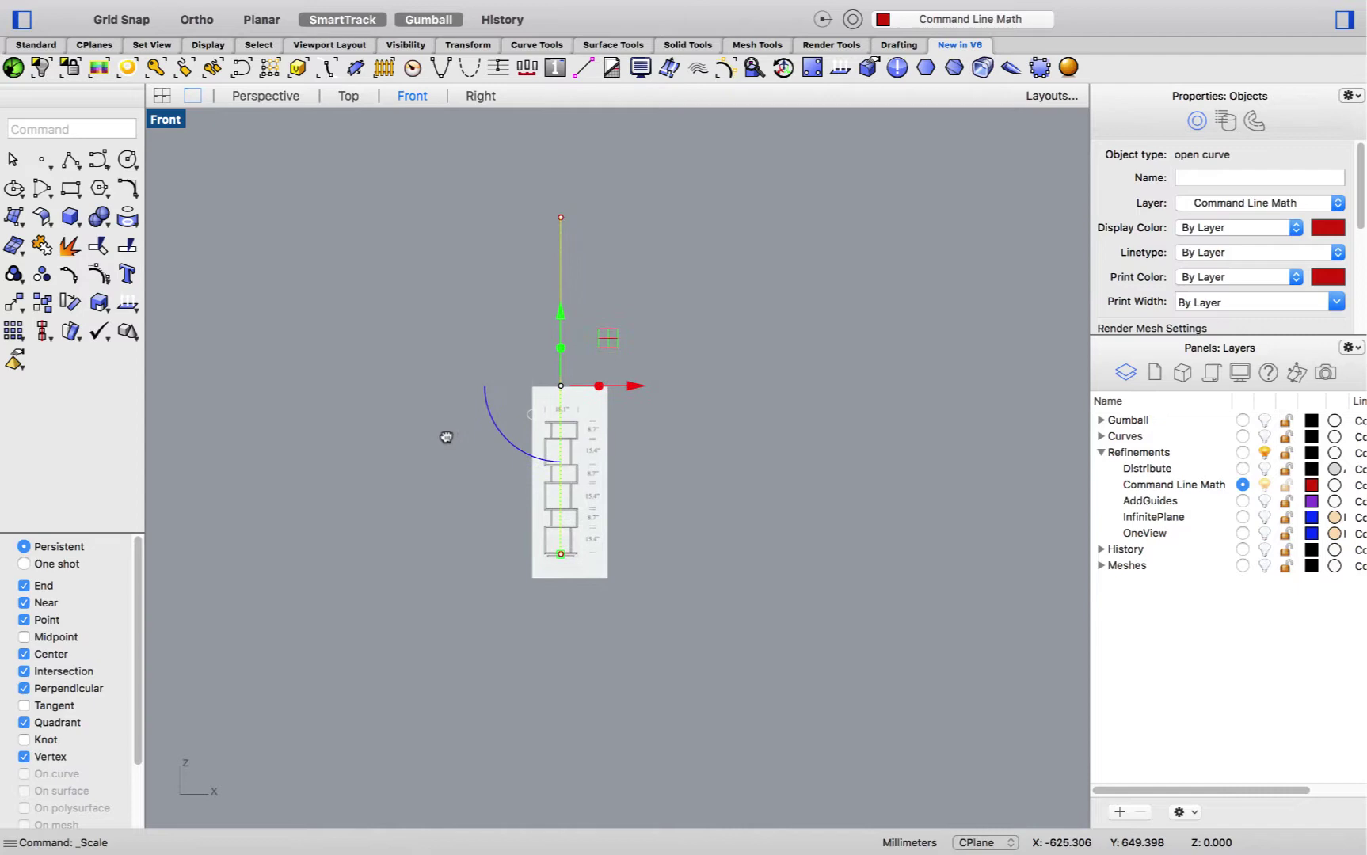
# - Rerun Length on the vertical red curve with Decimal Inches units, reading 72.300 inches
pyautogui.click(444, 434)
pyautogui.rightClick(341, 285)
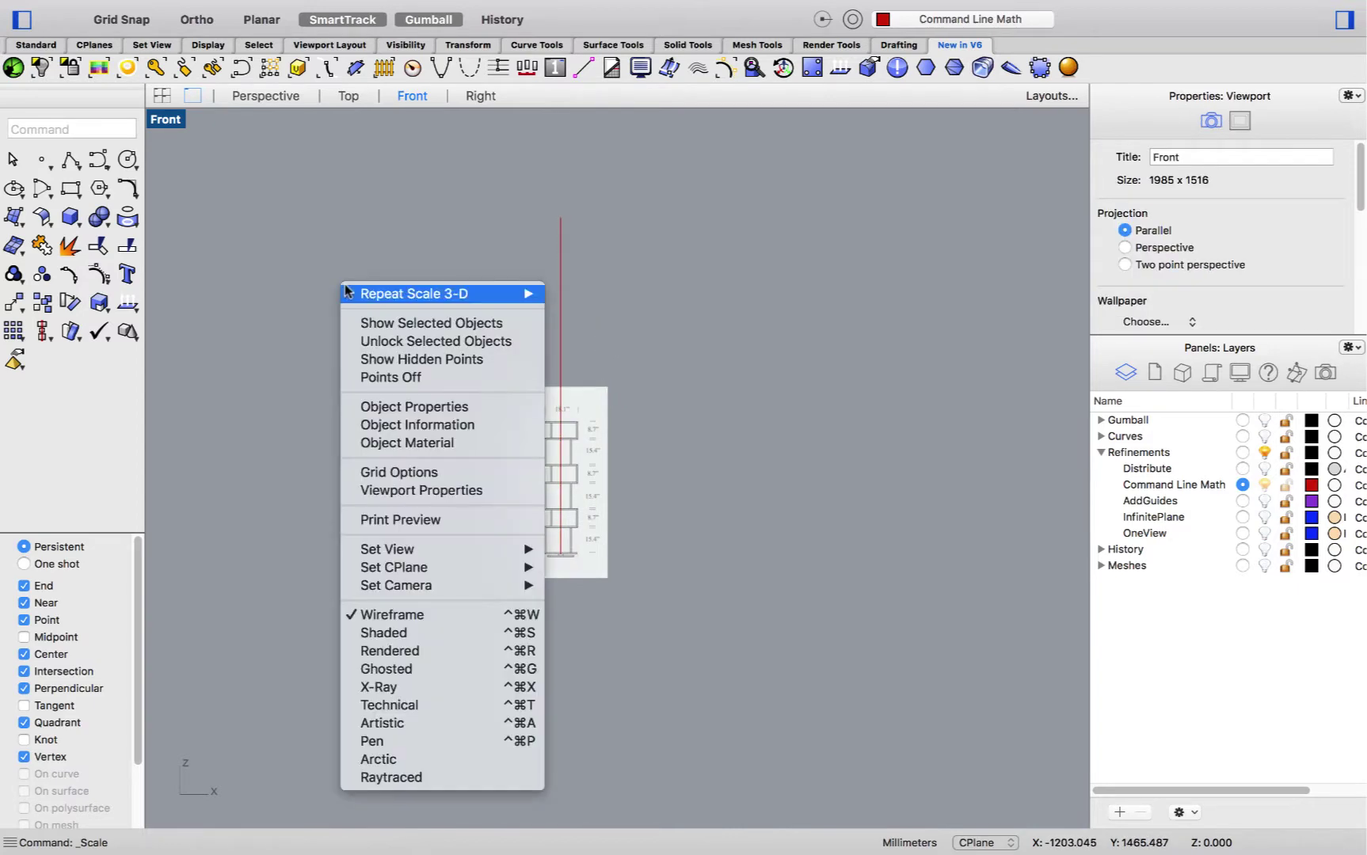
pyautogui.moveTo(519, 297)
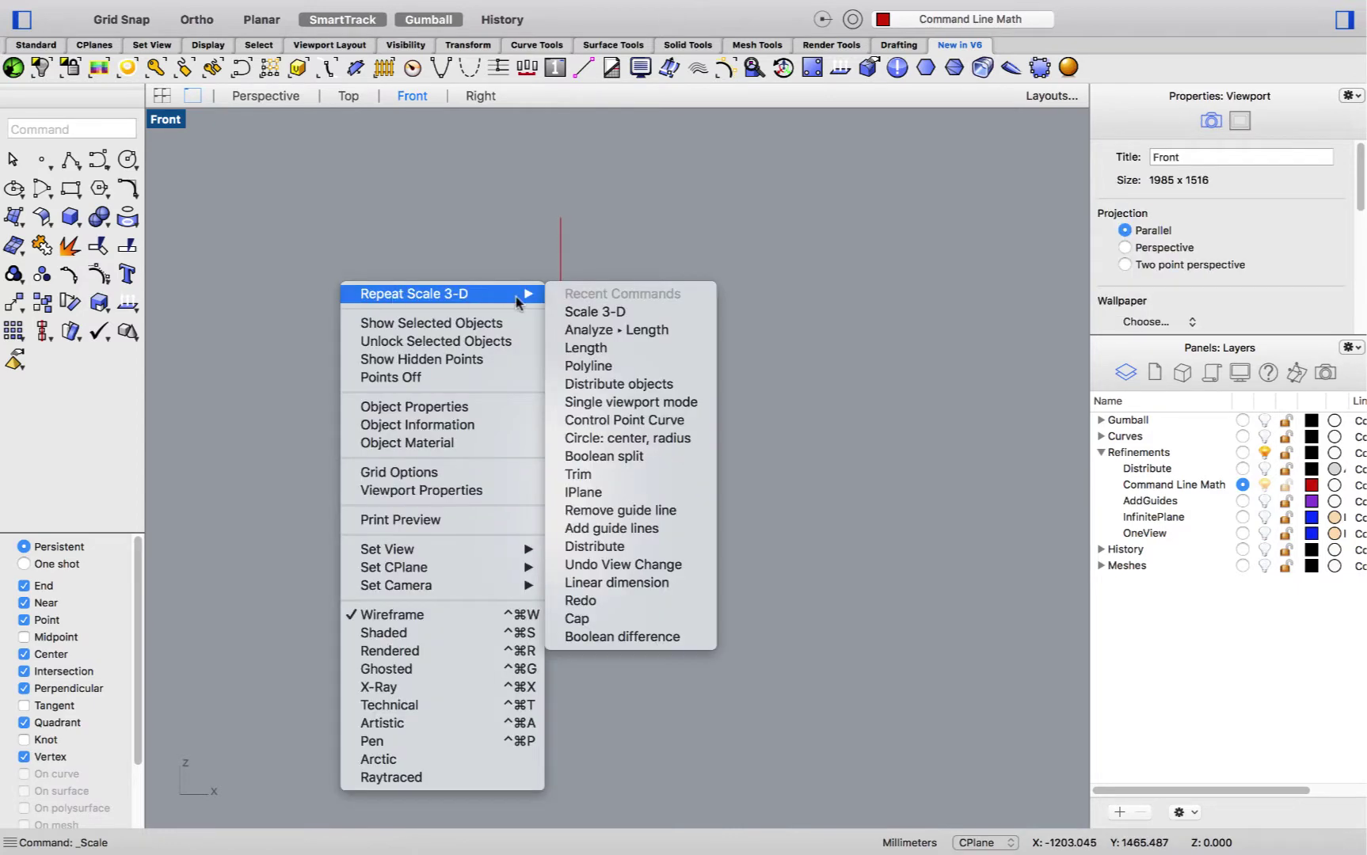
pyautogui.click(679, 336)
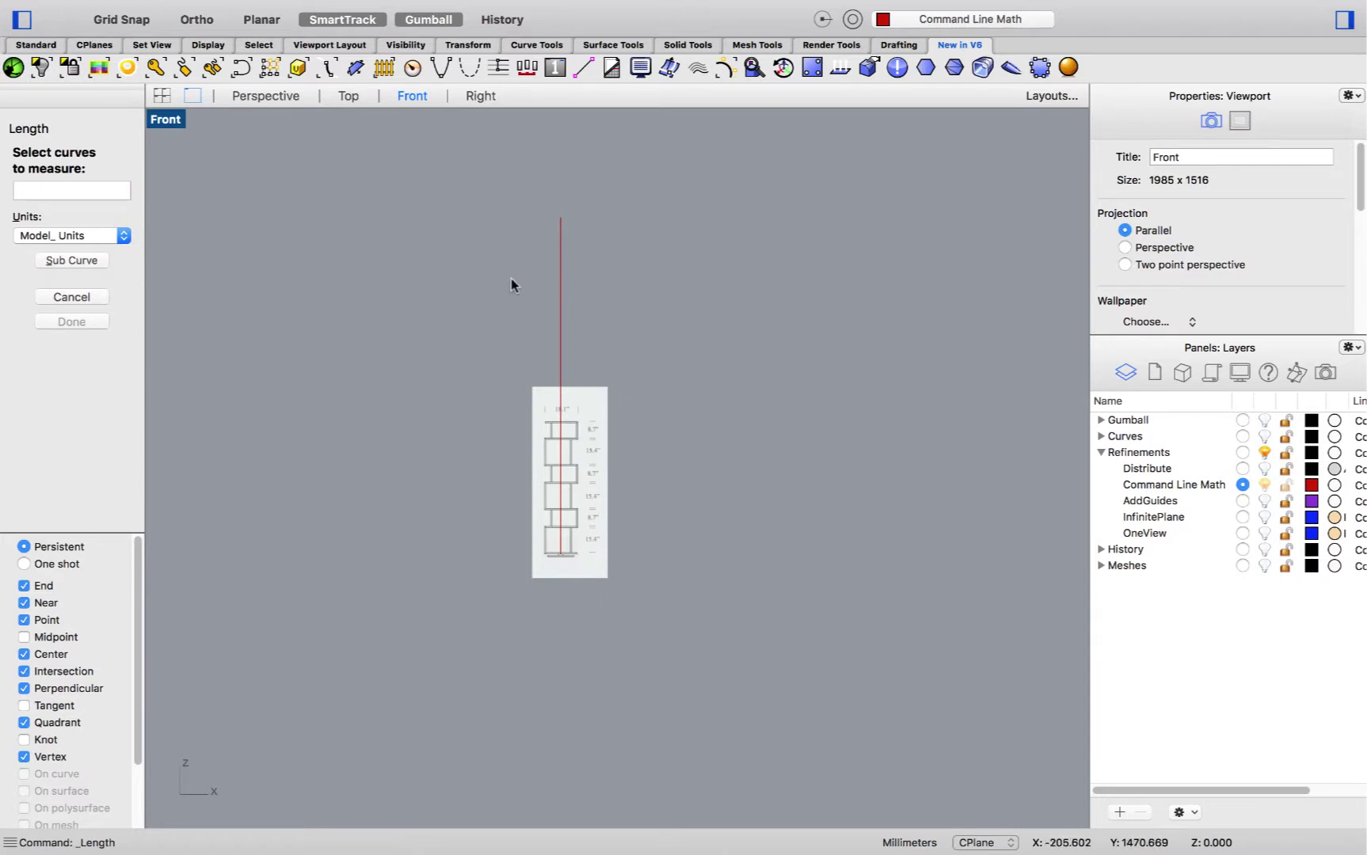
pyautogui.click(79, 235)
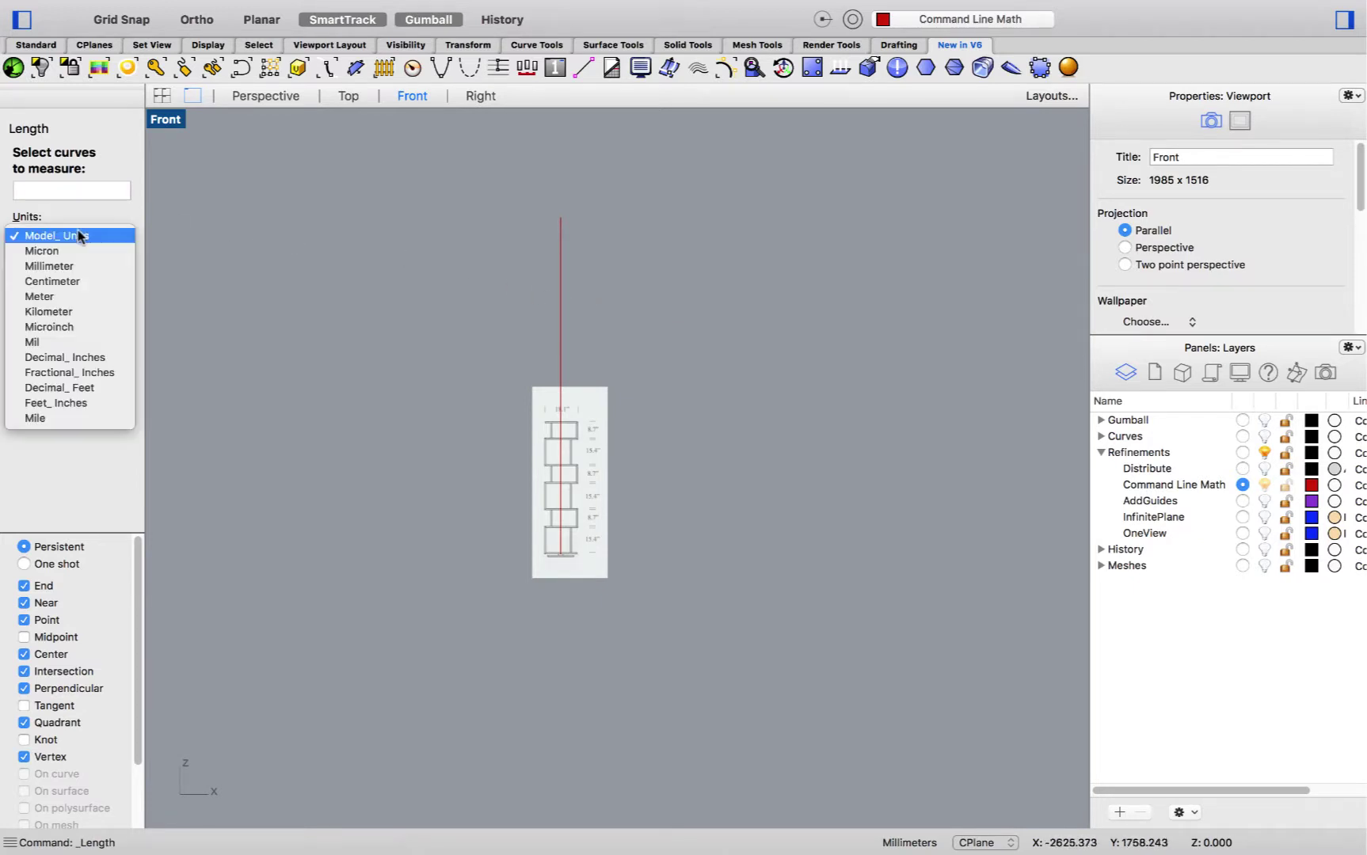
pyautogui.click(87, 357)
pyautogui.click(561, 305)
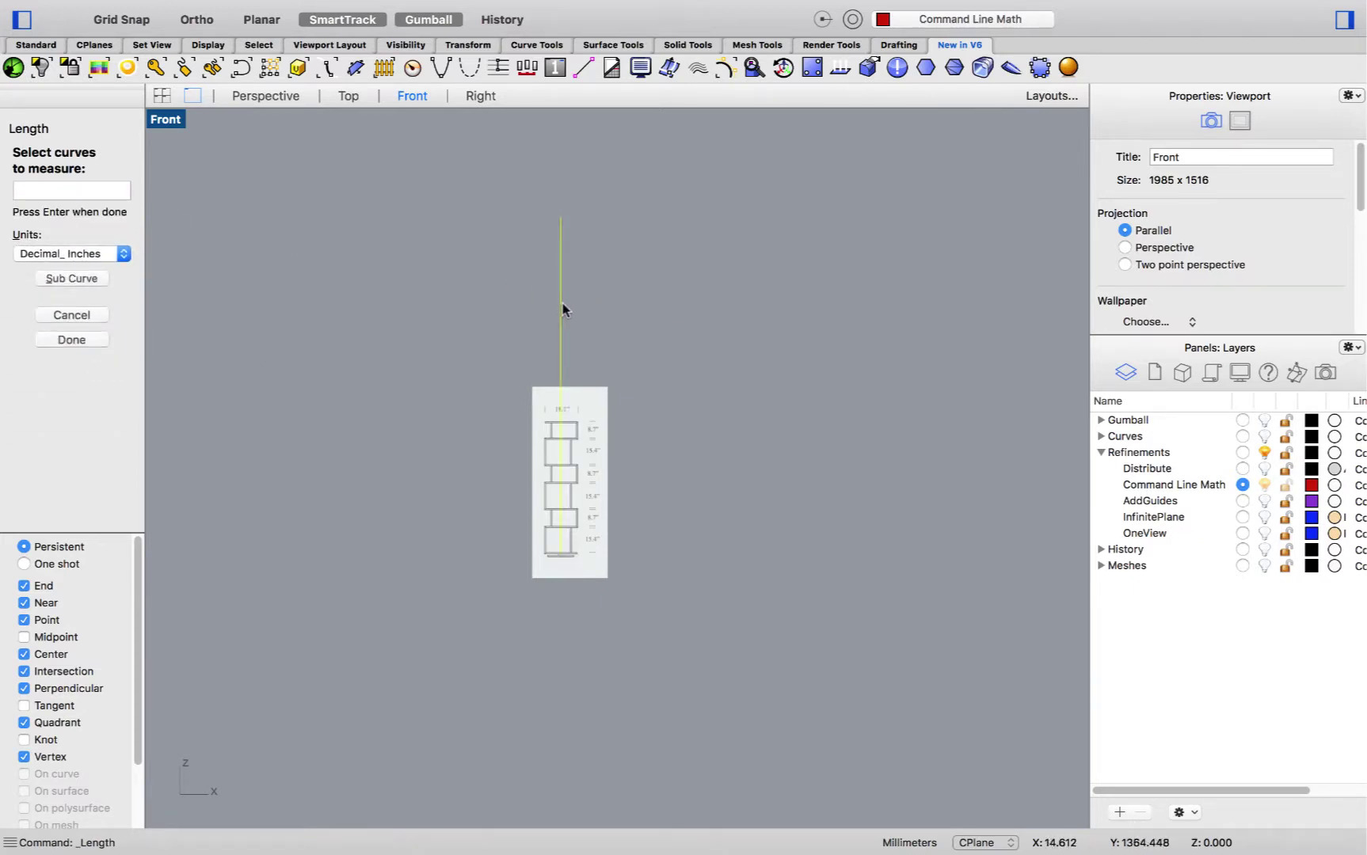
pyautogui.press('Return')
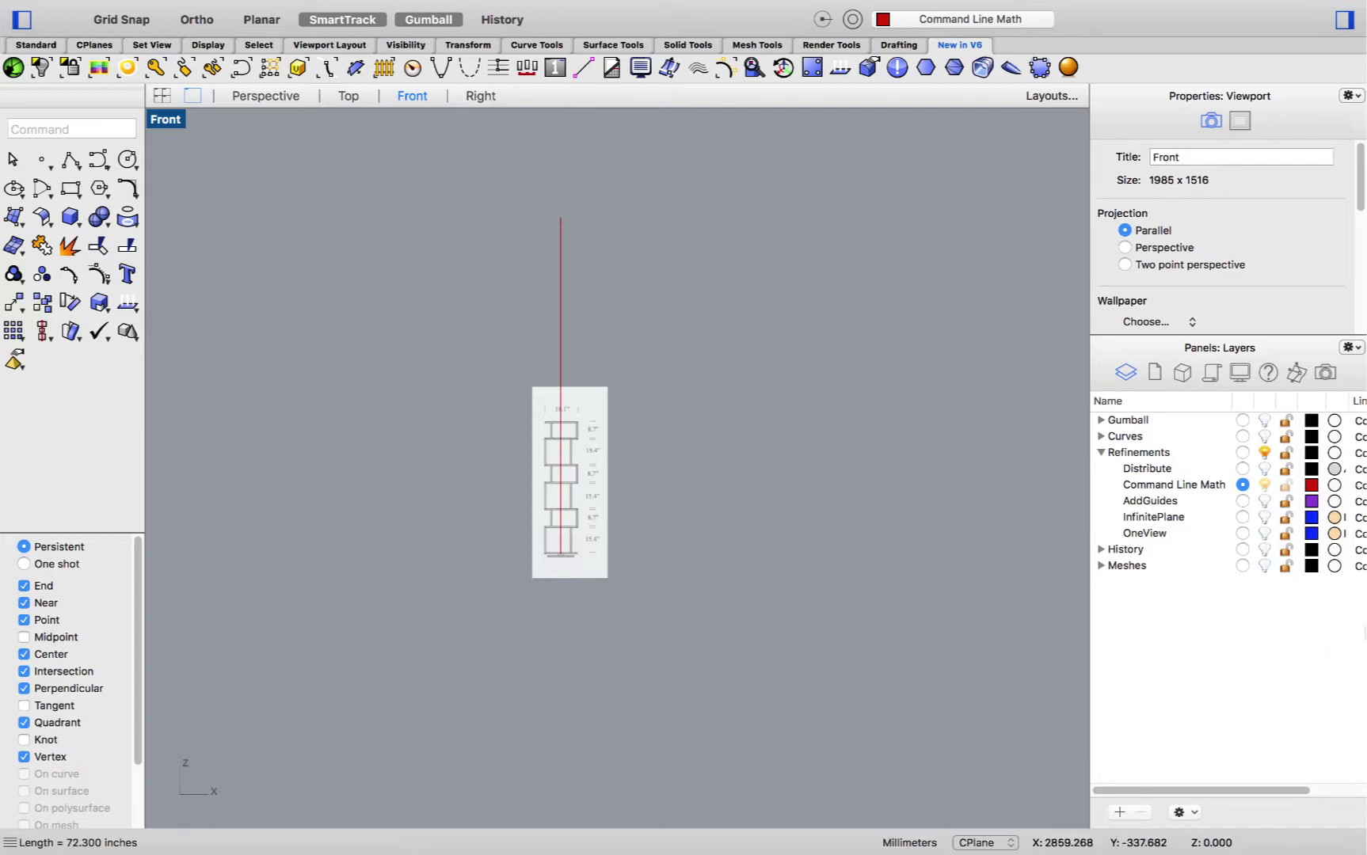
# - Make AddGuides current, hide Command Line Math, and add a guide through the origin along X
pyautogui.click(1242, 501)
pyautogui.click(1265, 485)
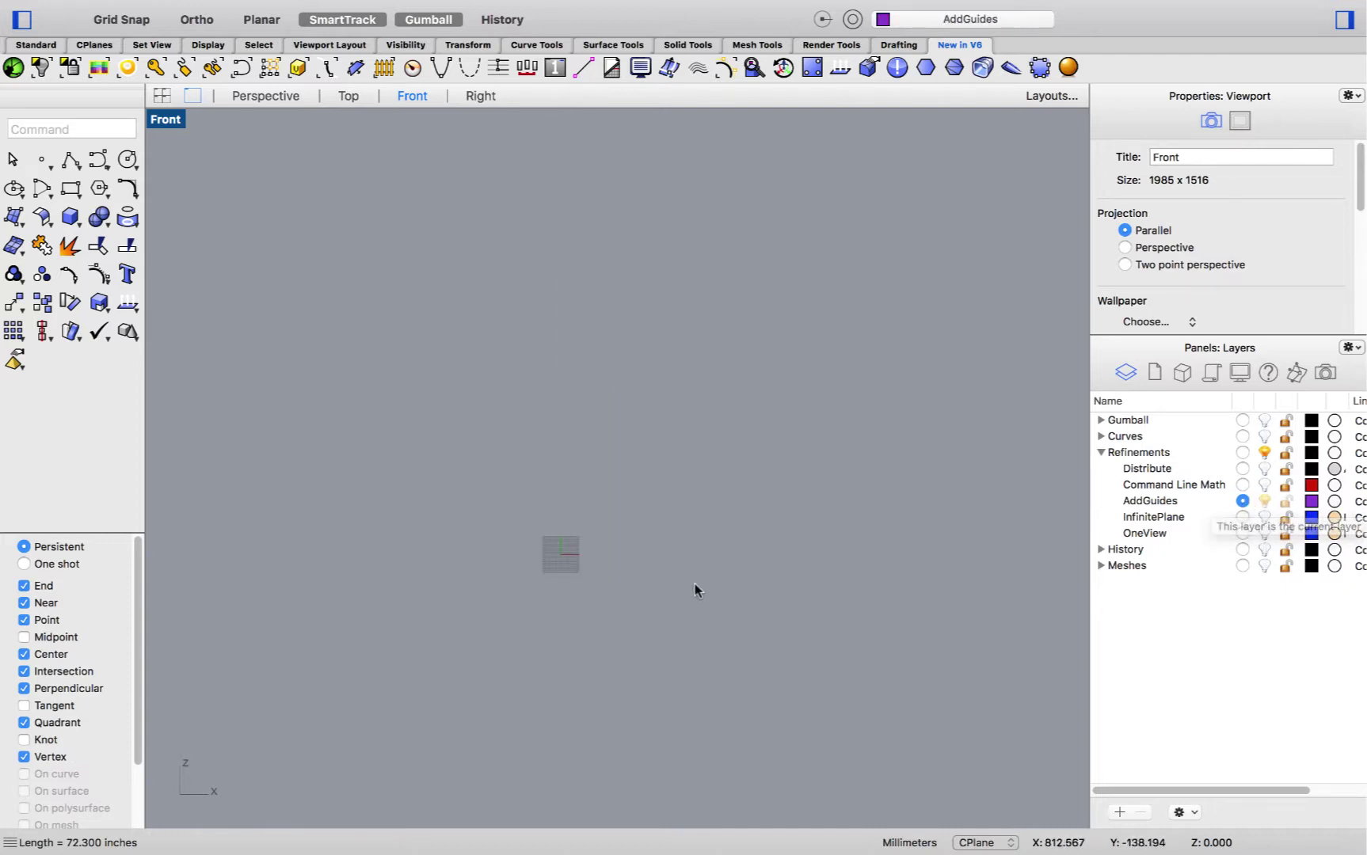
pyautogui.scroll(5, 549, 595)
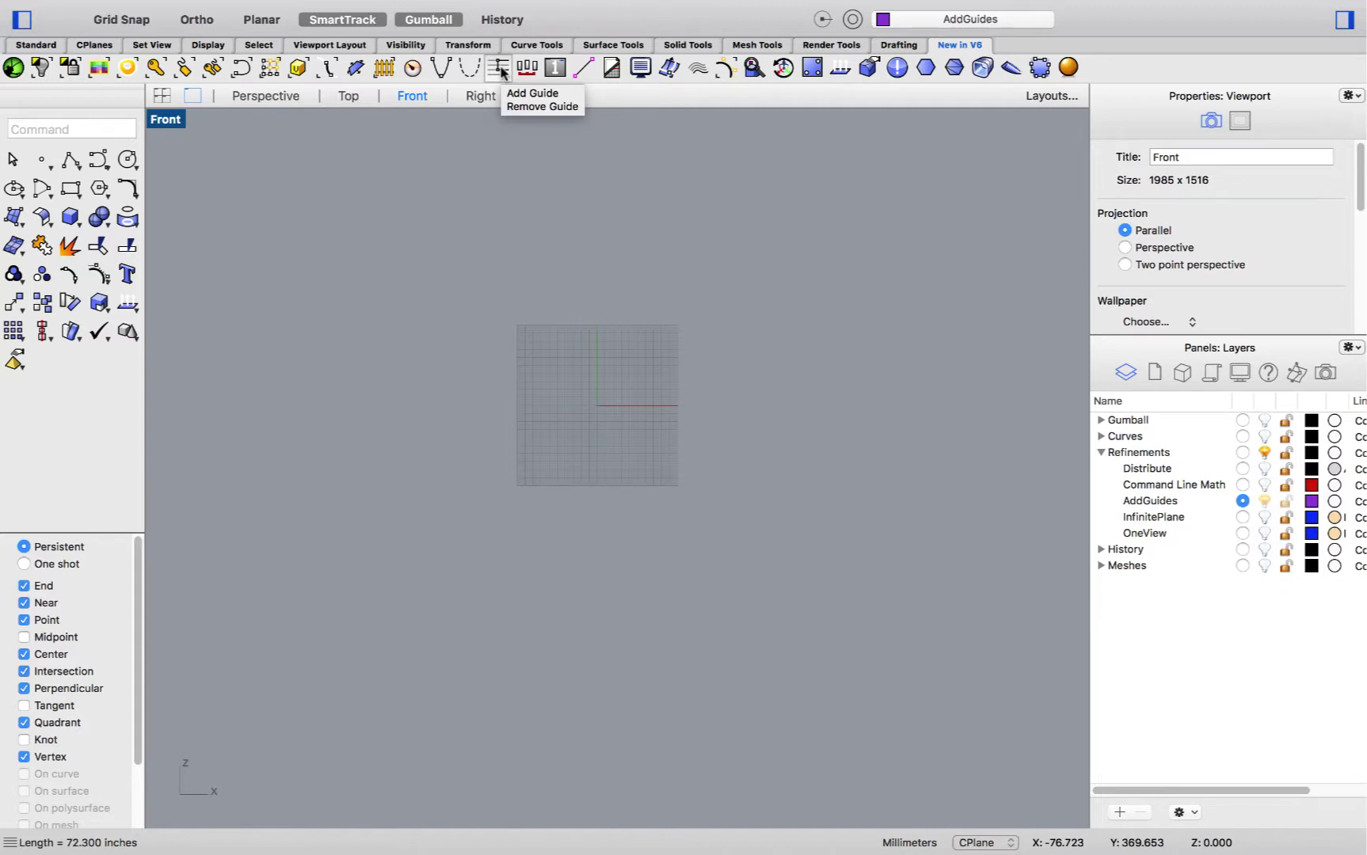
pyautogui.click(501, 71)
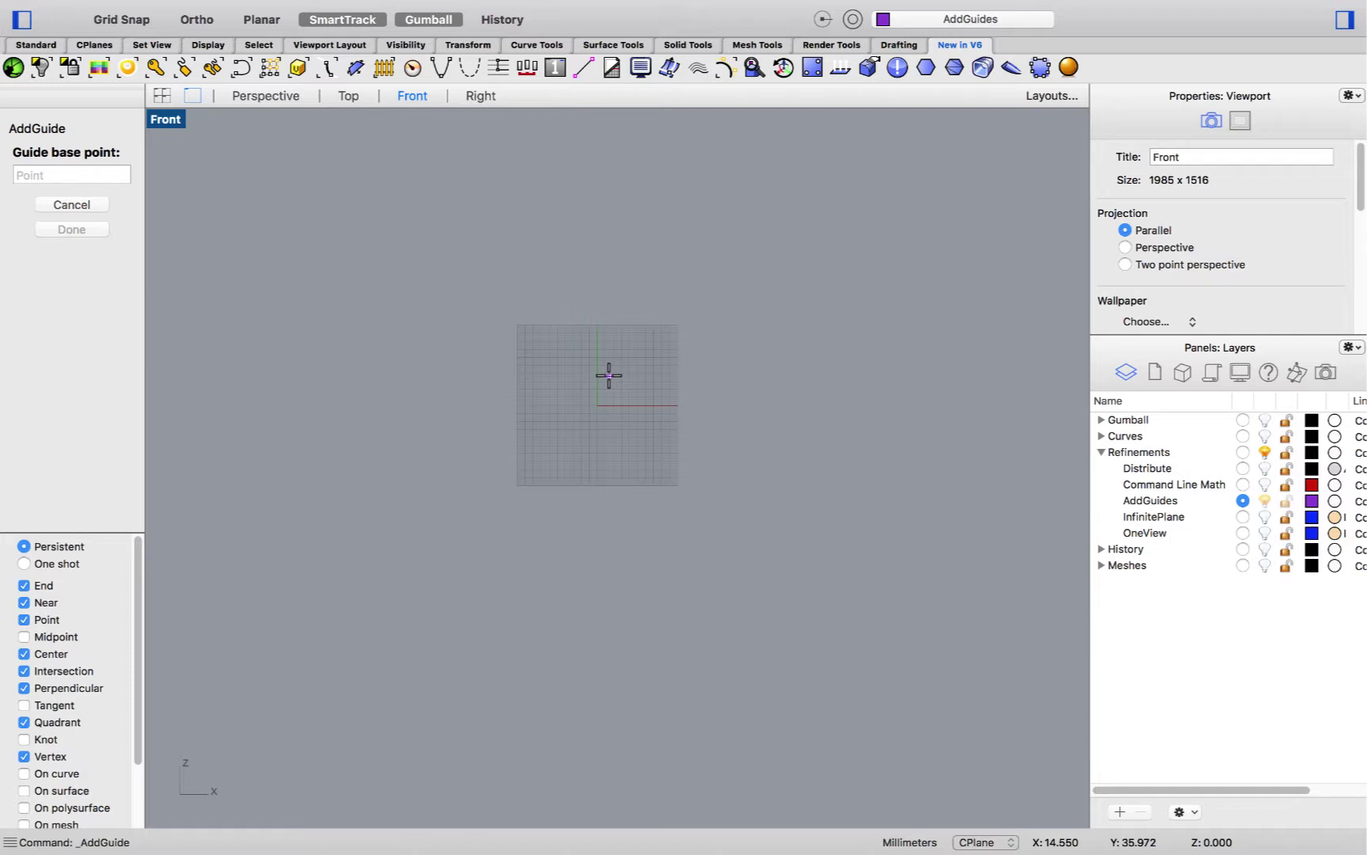
pyautogui.scroll(5, 608, 376)
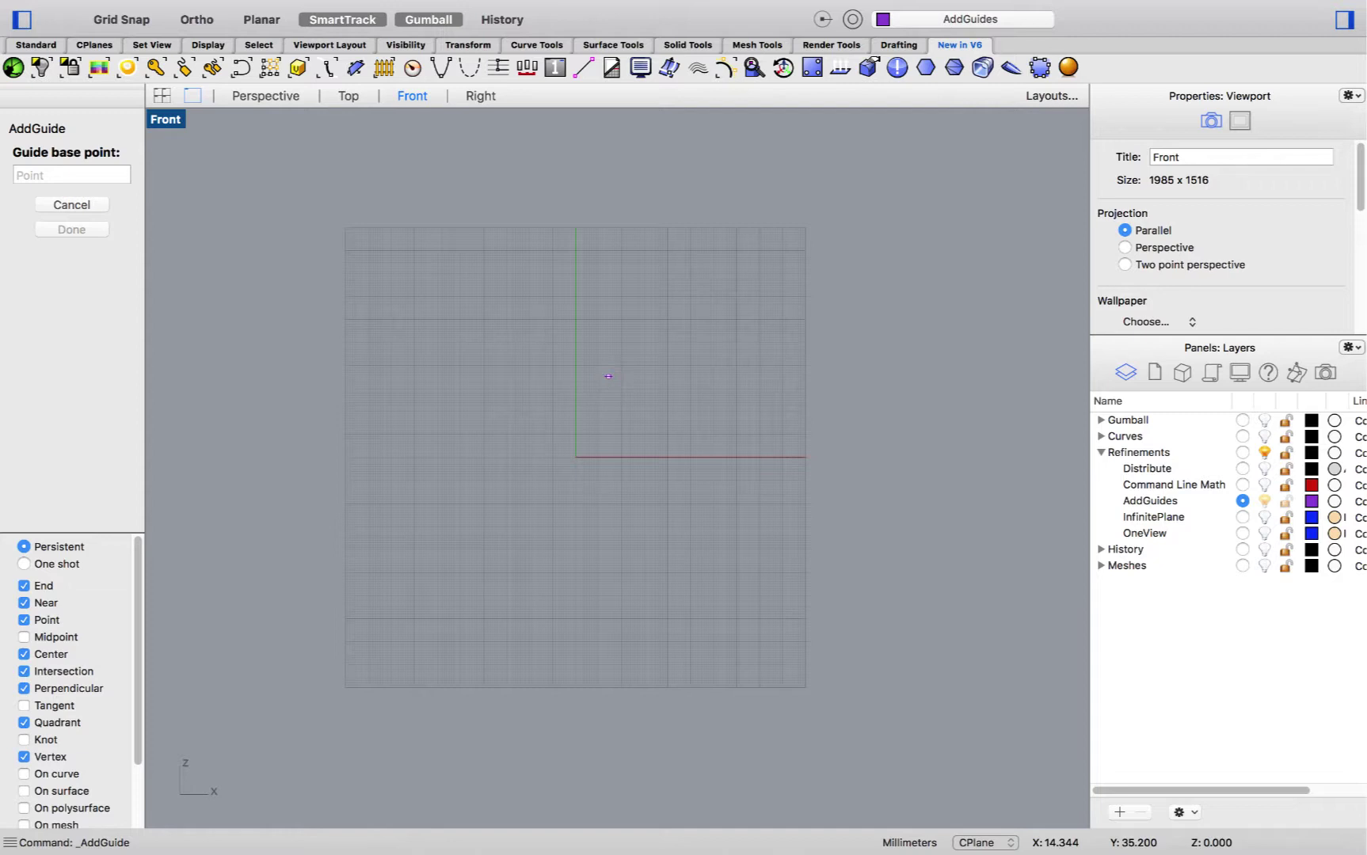
pyautogui.write('0')
pyautogui.press('Return')
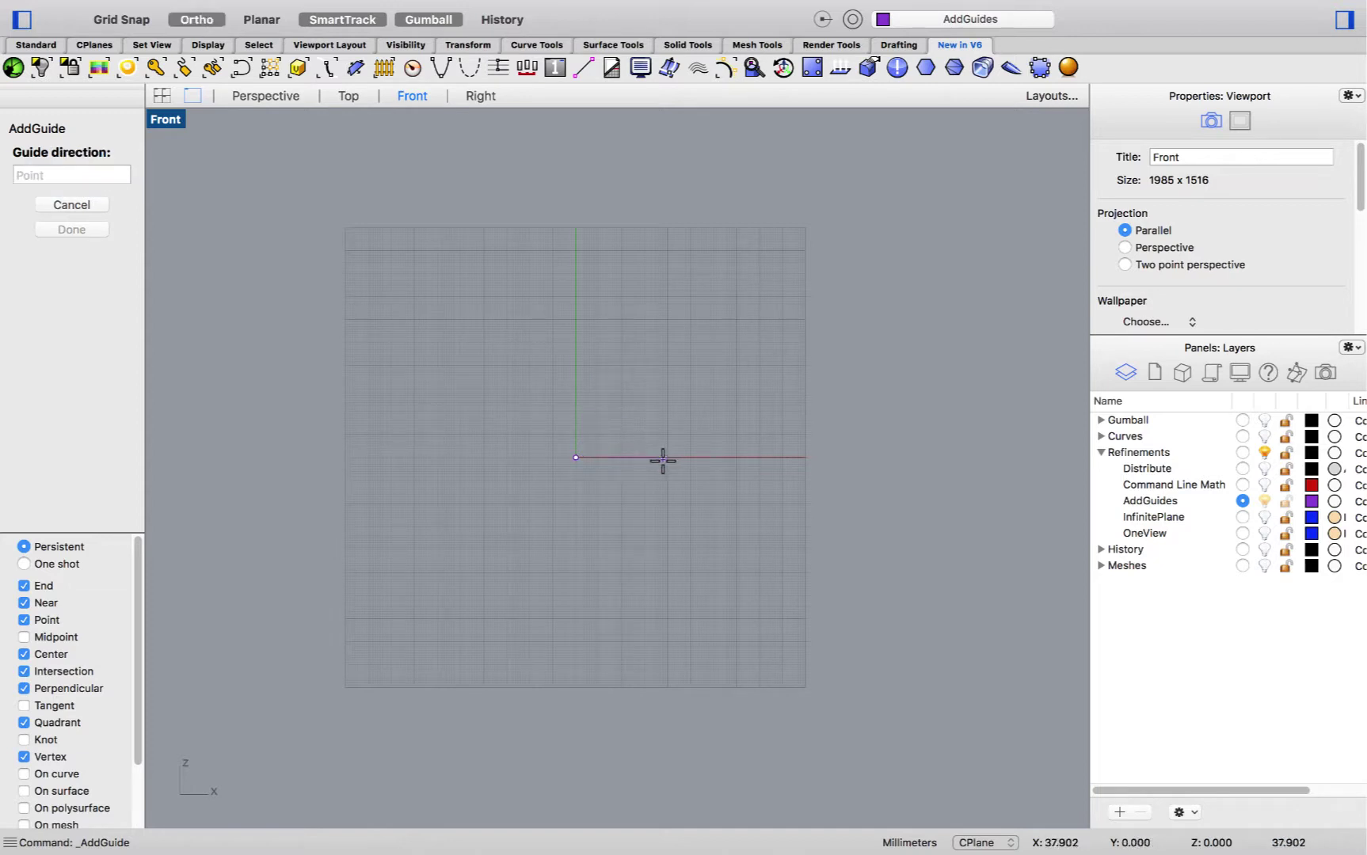
pyautogui.keyDown('shift'); pyautogui.click(663, 460); pyautogui.keyUp('shift')
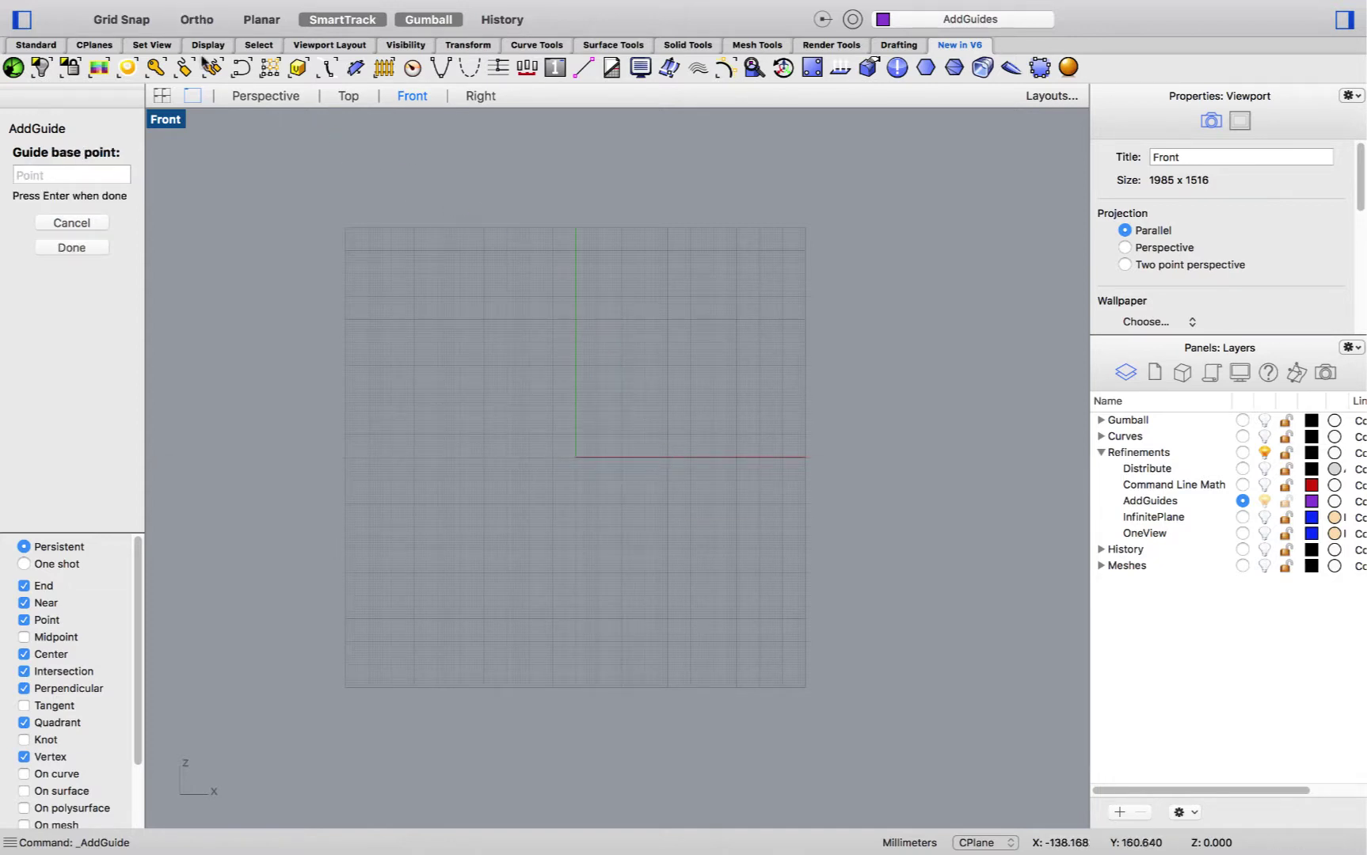
# - Add a vertical guide at a grid-snapped base point, toggling Grid Snap on and off
pyautogui.click(122, 19)
pyautogui.scroll(5, 575, 532)
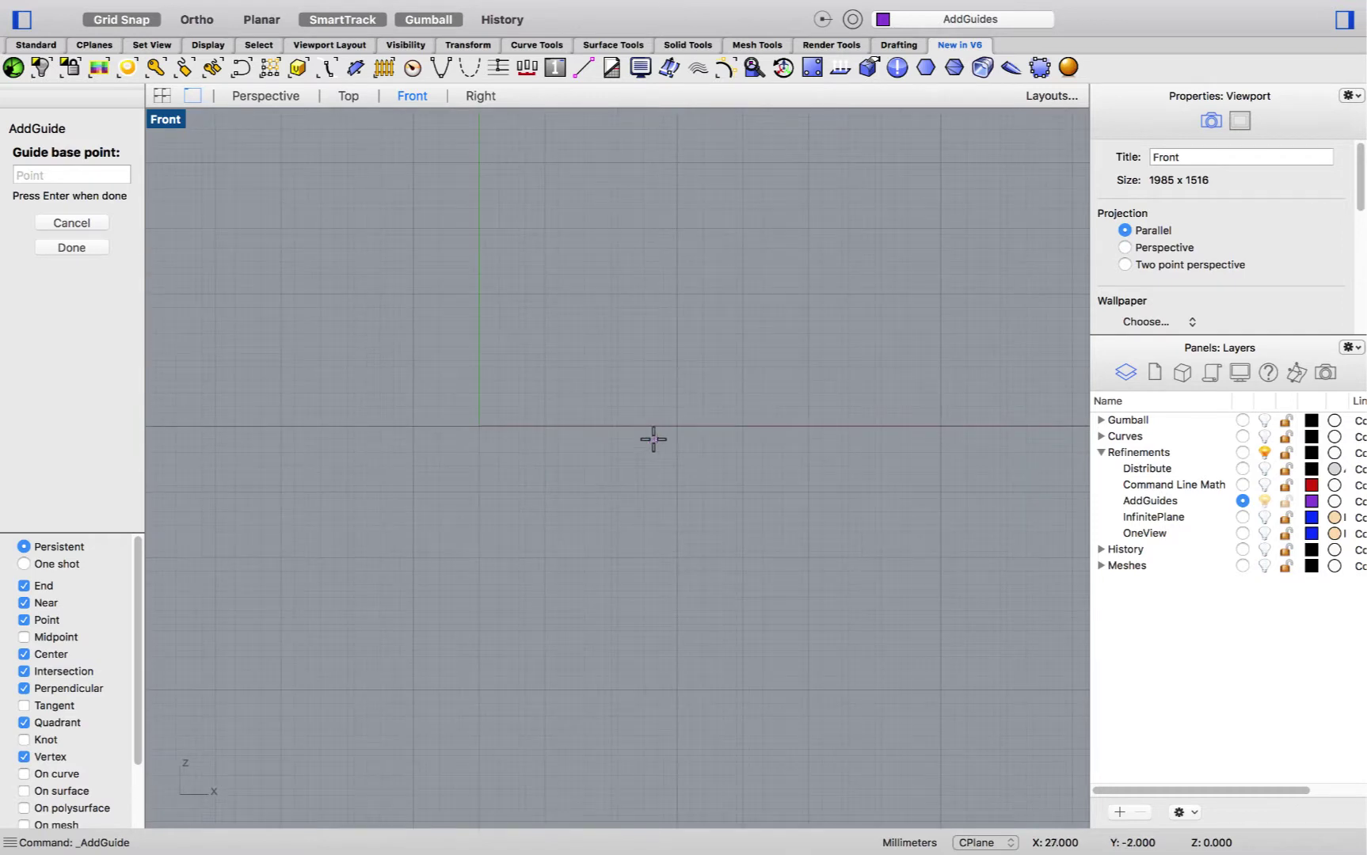
pyautogui.click(677, 428)
pyautogui.keyDown('shift'); pyautogui.click(677, 378); pyautogui.keyUp('shift')
pyautogui.click(118, 22)
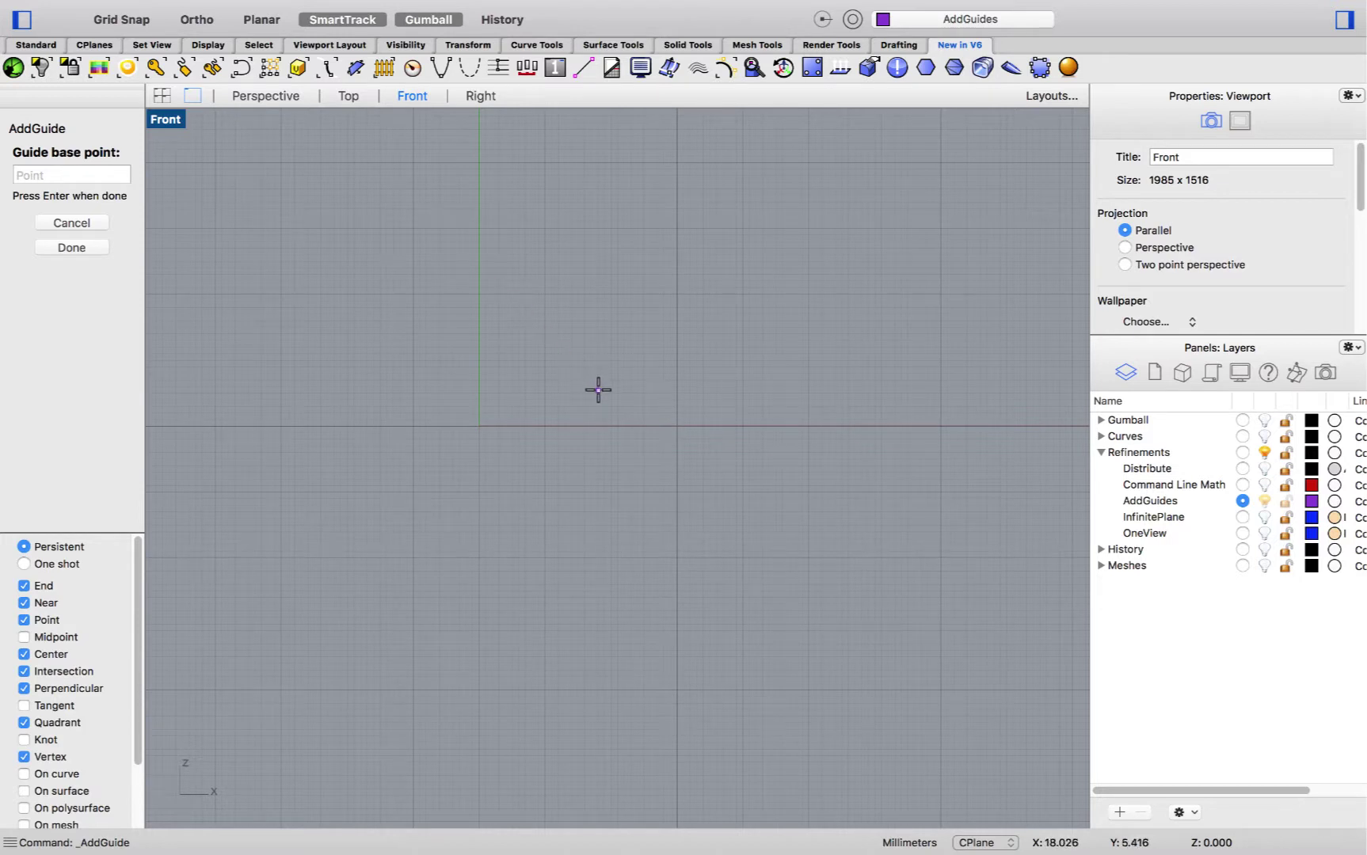
# - Add several angled and diagonal guides plus another vertical guide across the Front view
pyautogui.click(719, 394)
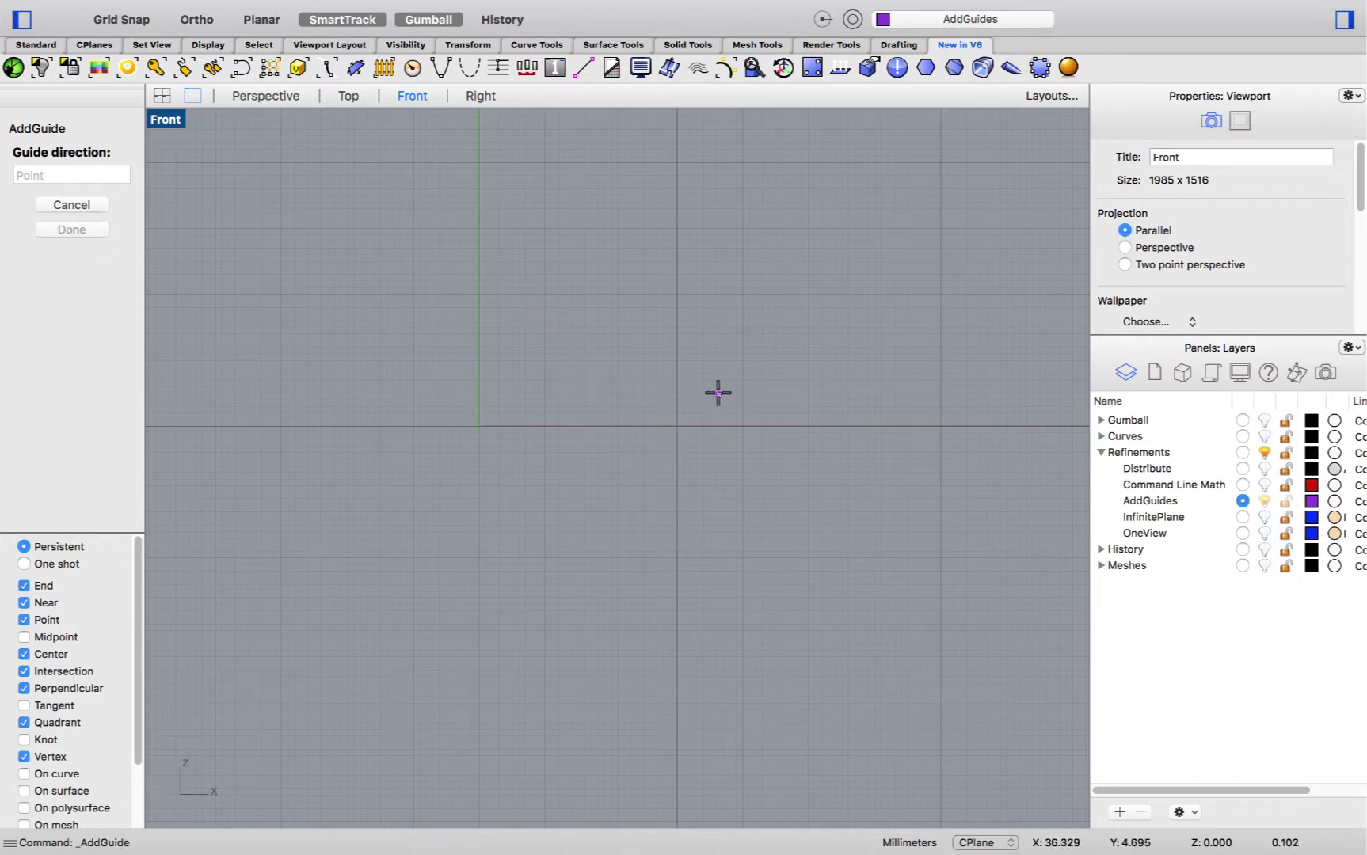
pyautogui.click(432, 307)
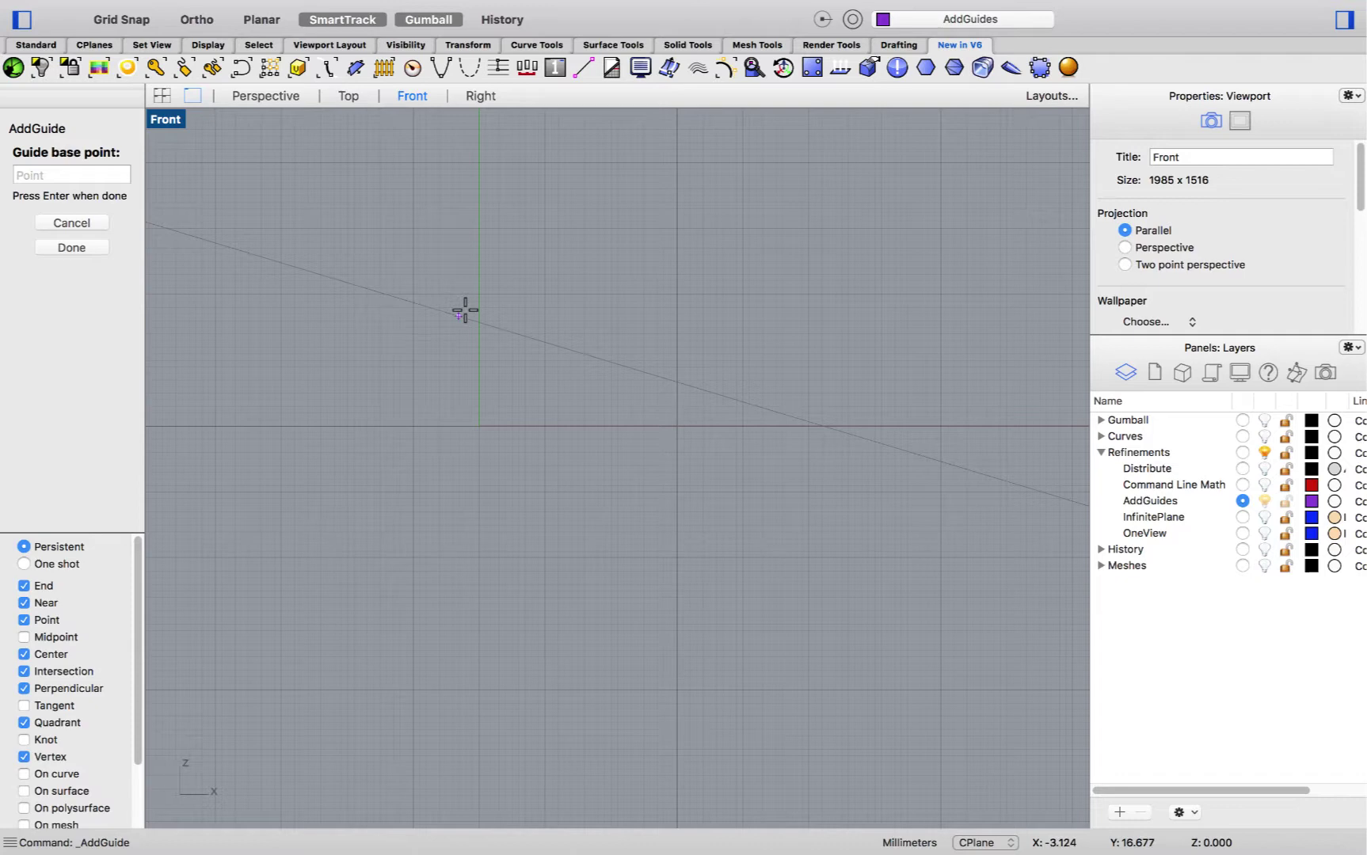
pyautogui.click(539, 317)
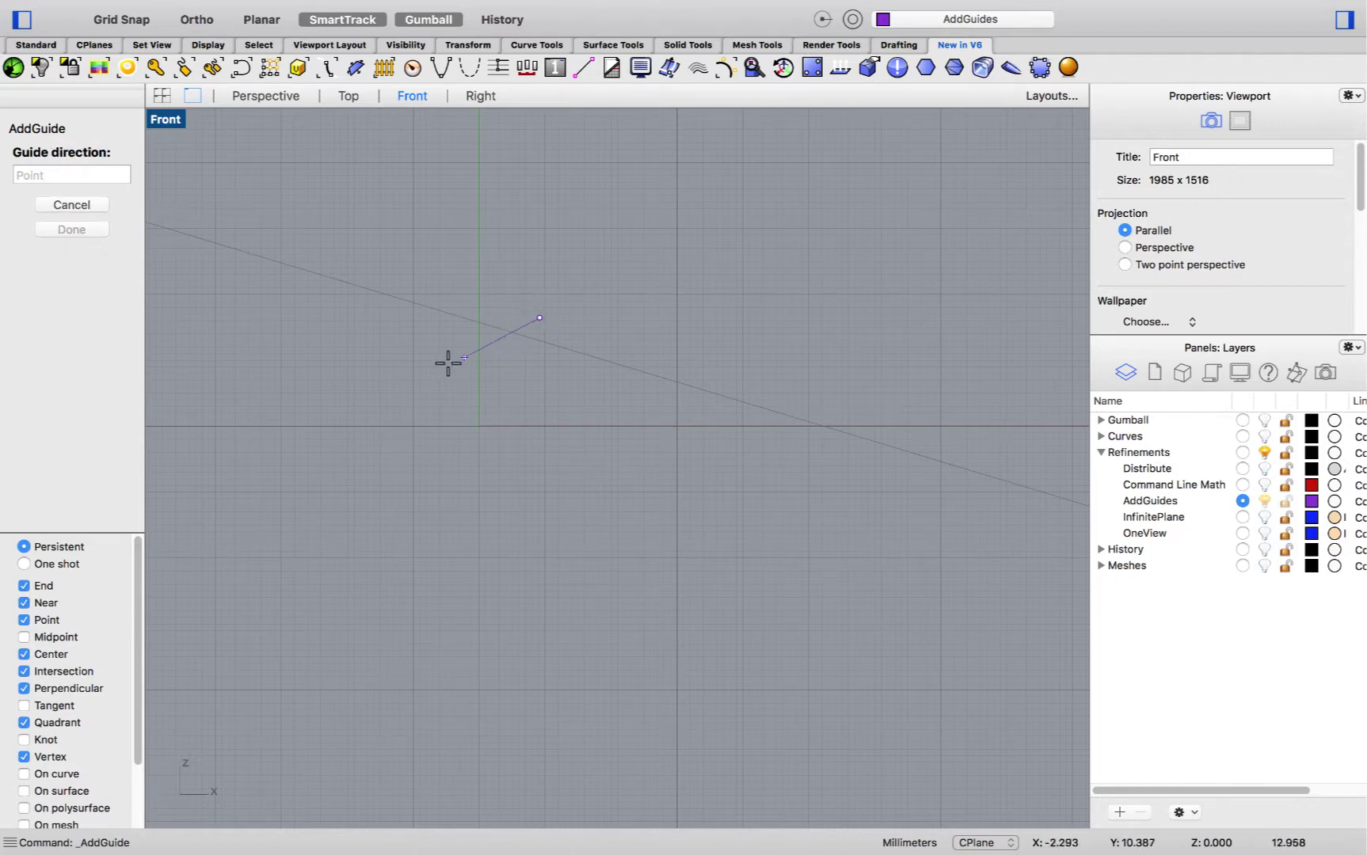
pyautogui.click(353, 394)
pyautogui.moveTo(351, 393); pyautogui.dragTo(735, 446, button='right')
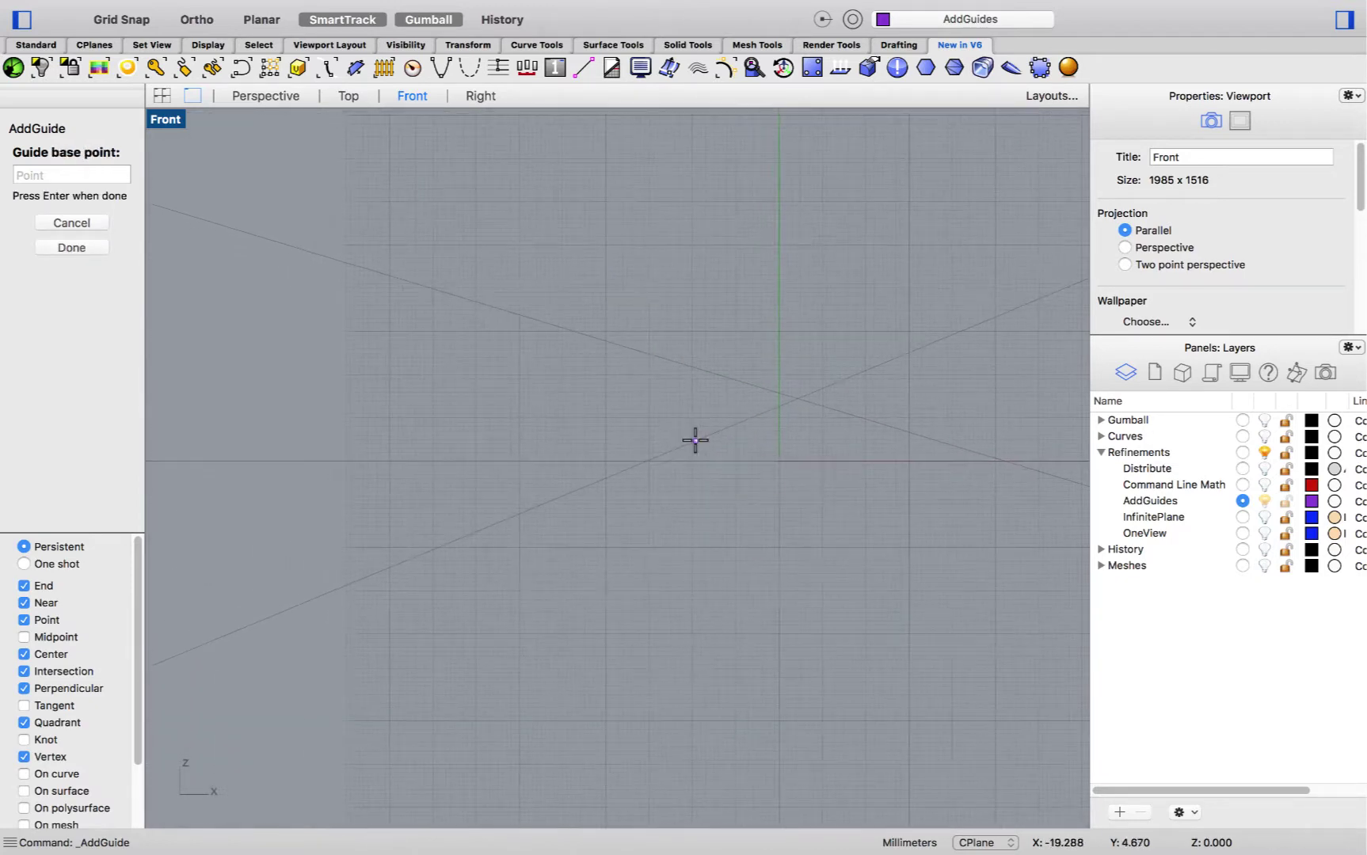
pyautogui.click(713, 449)
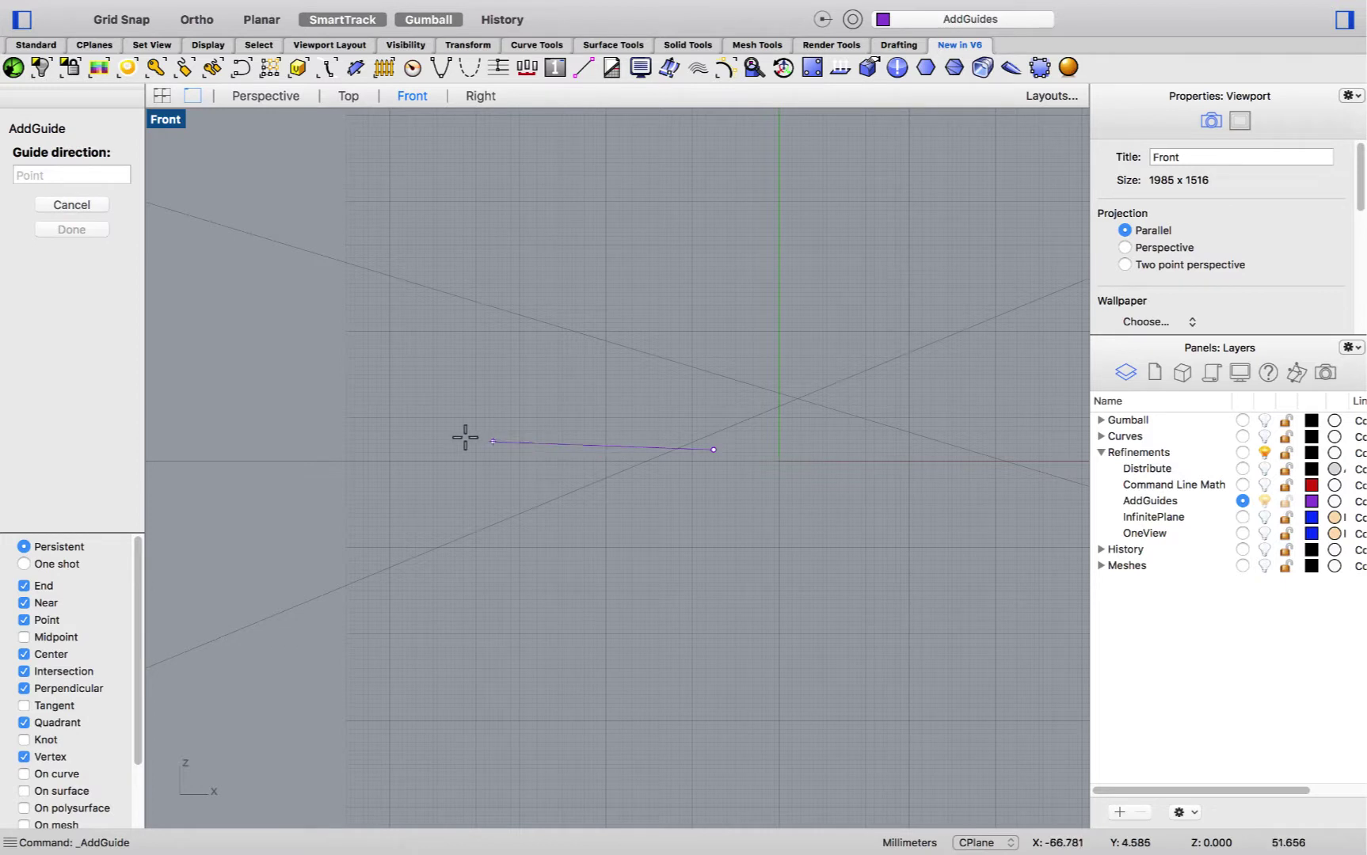
pyautogui.click(346, 439)
pyautogui.click(314, 431)
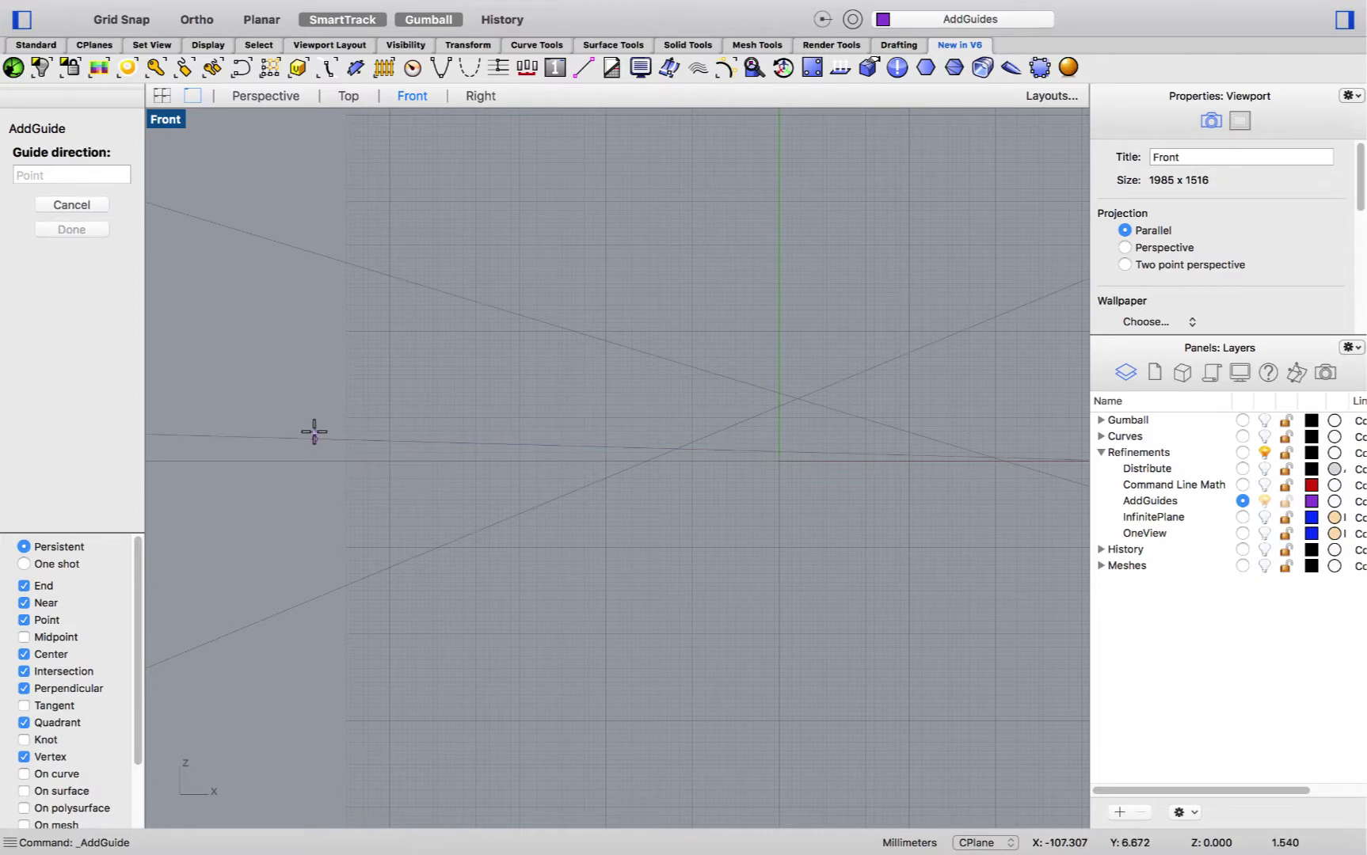
pyautogui.keyDown('shift'); pyautogui.click(310, 513); pyautogui.keyUp('shift')
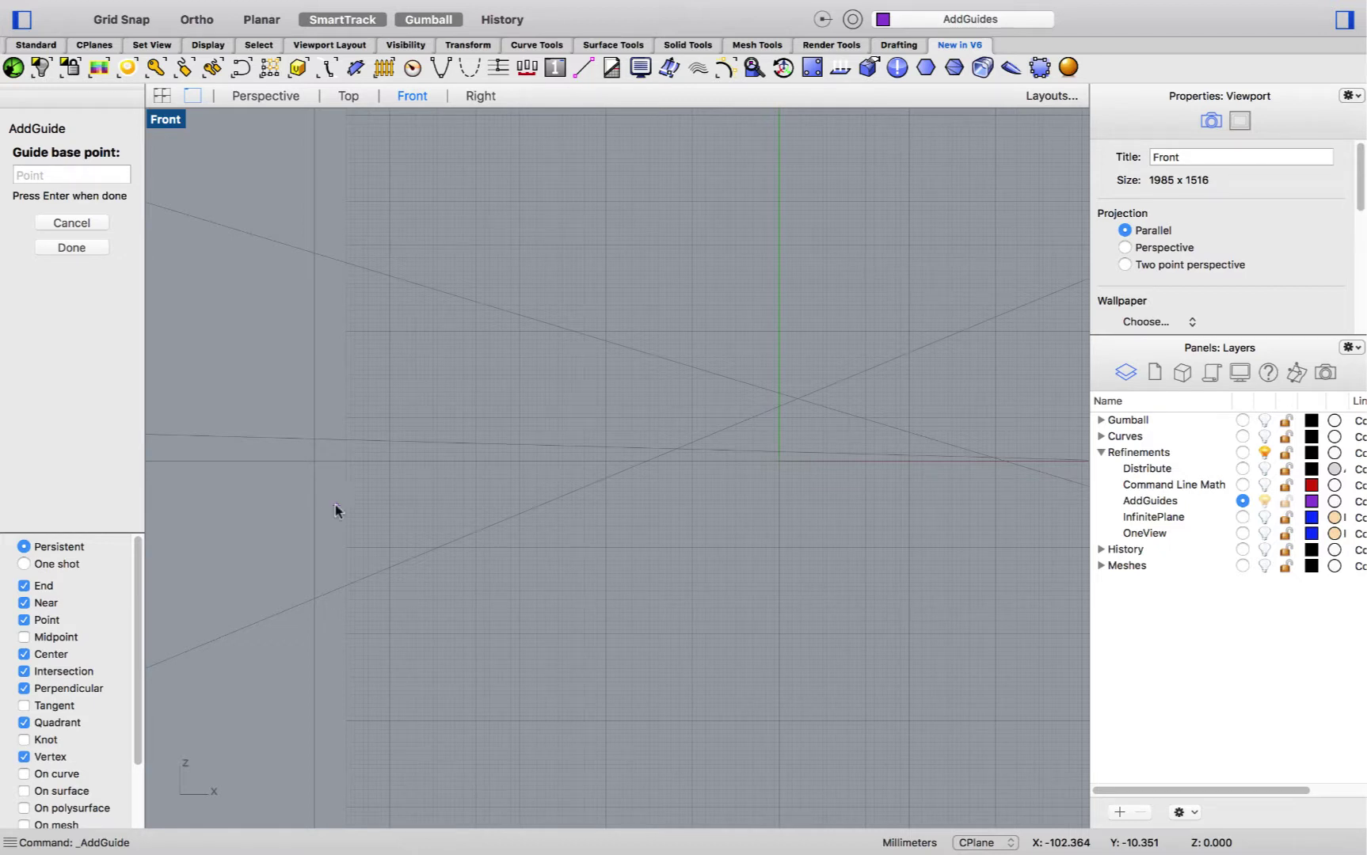
# - End AddGuide and start a curve through the first three guide-intersection points
pyautogui.press('Escape')
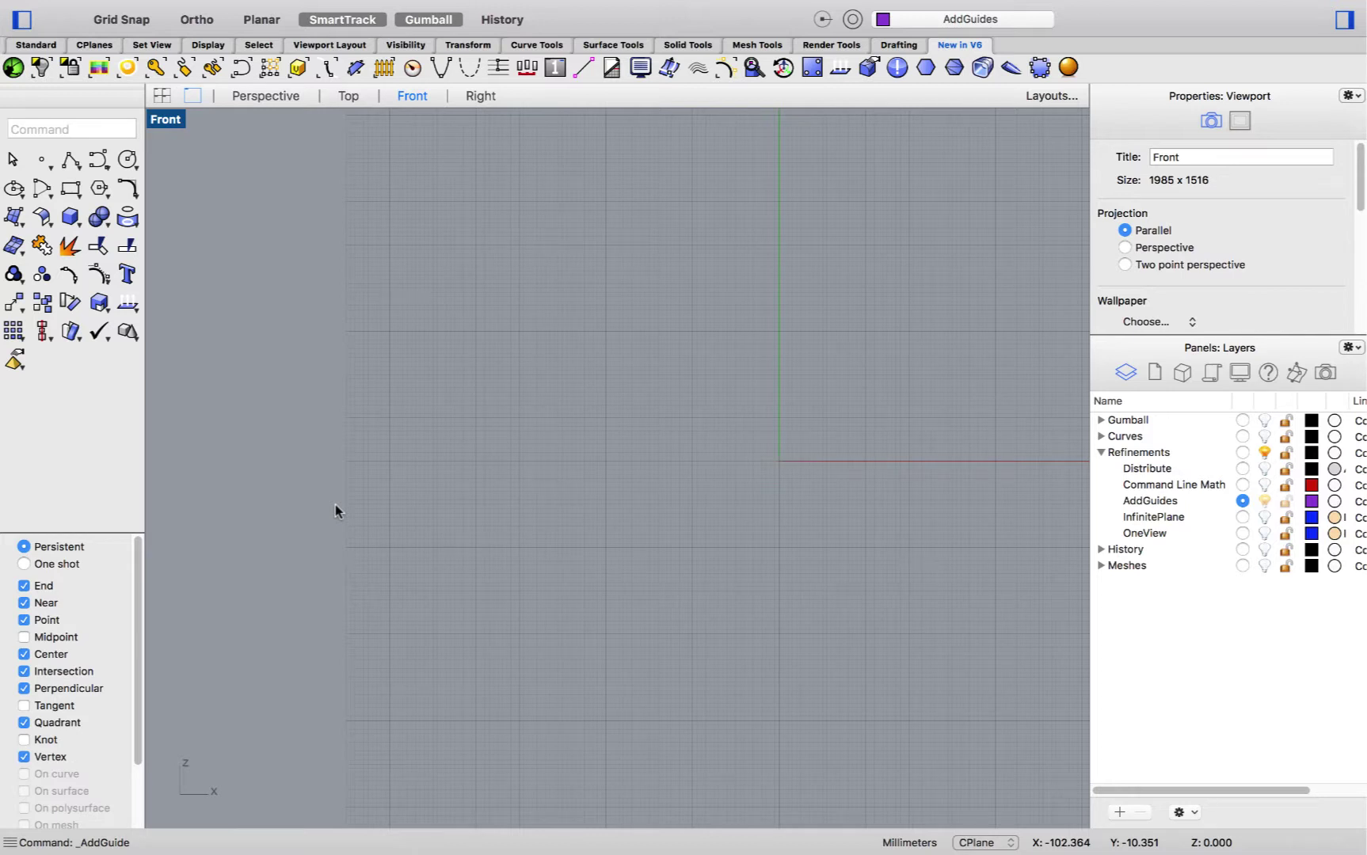
pyautogui.click(98, 160)
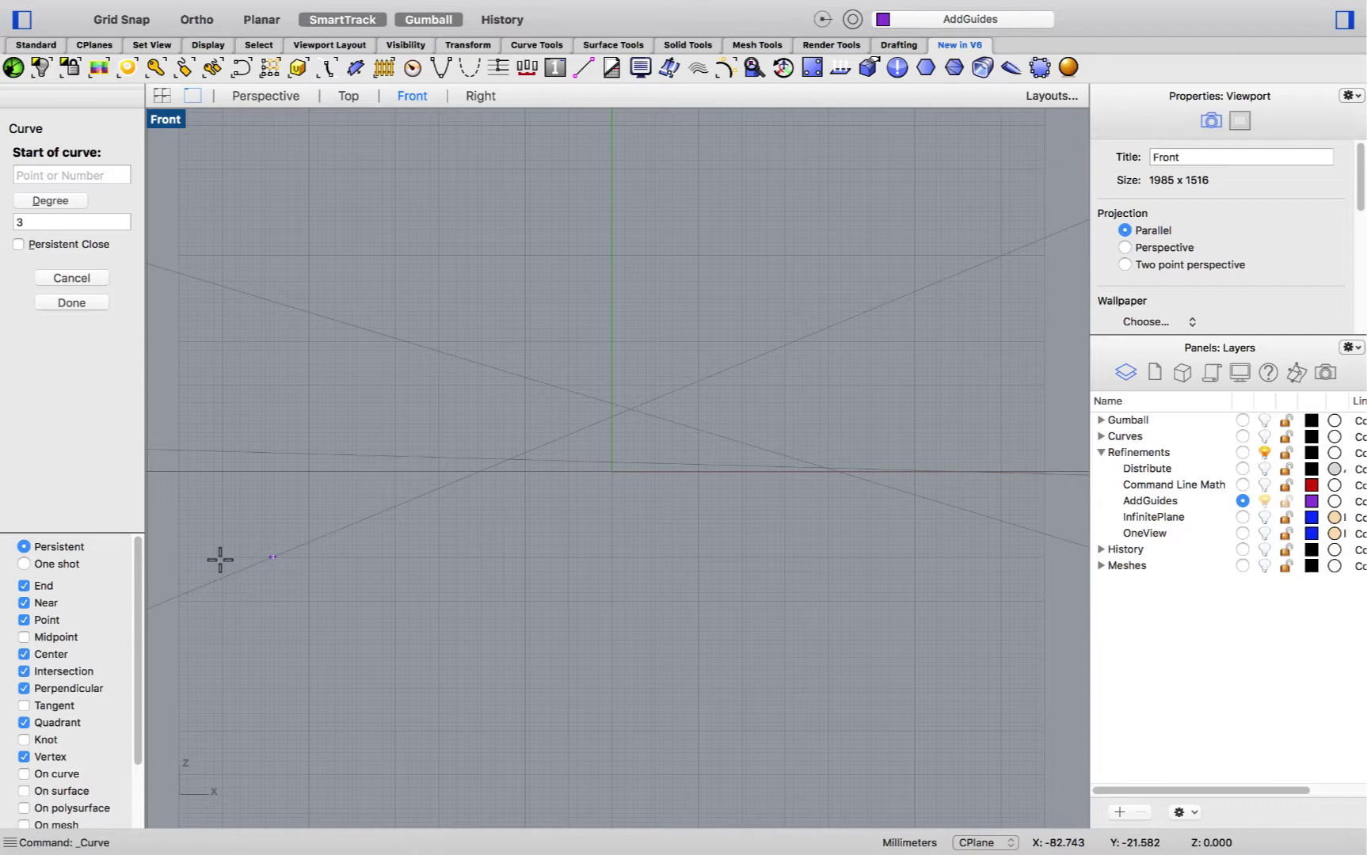
pyautogui.scroll(5, 614, 484)
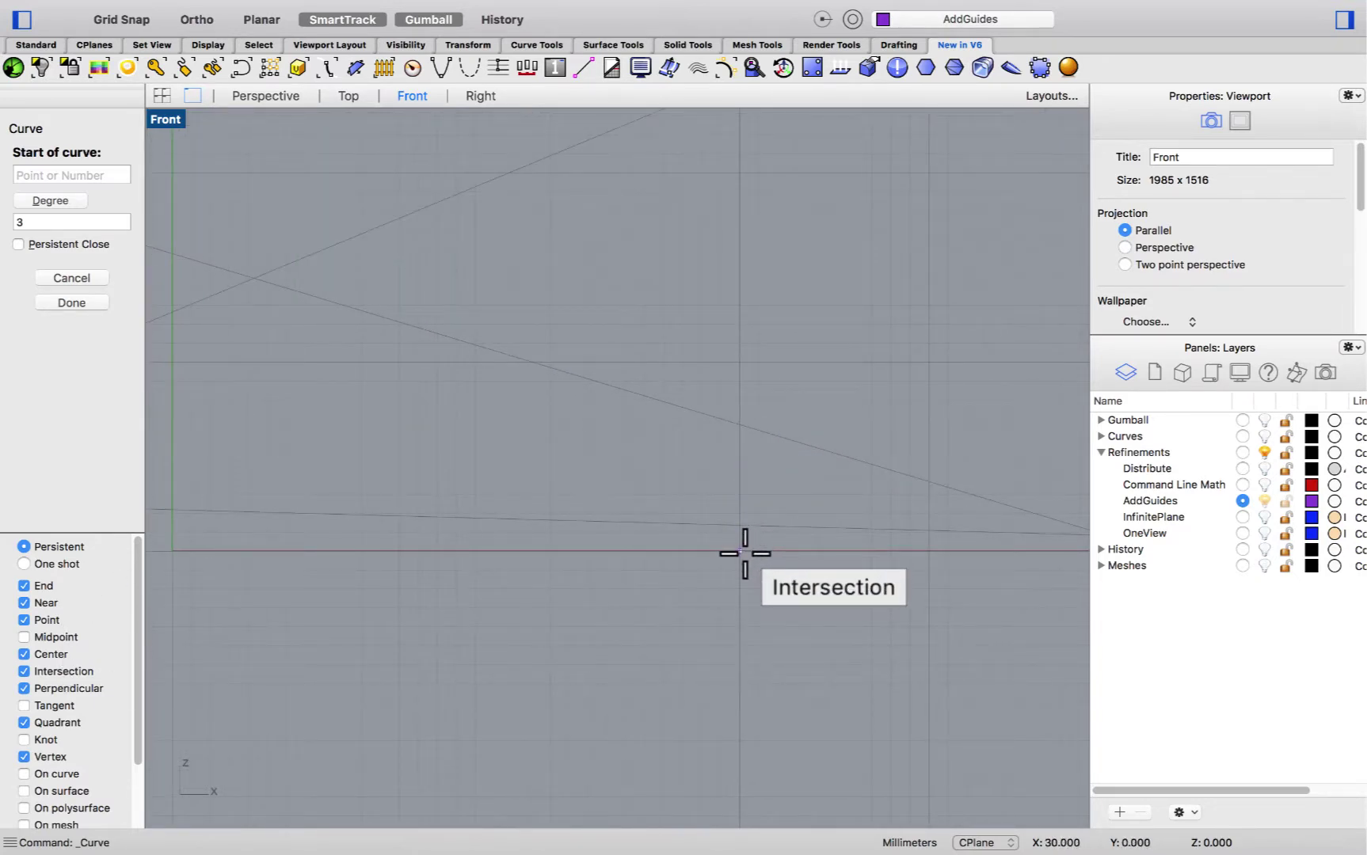
pyautogui.click(744, 553)
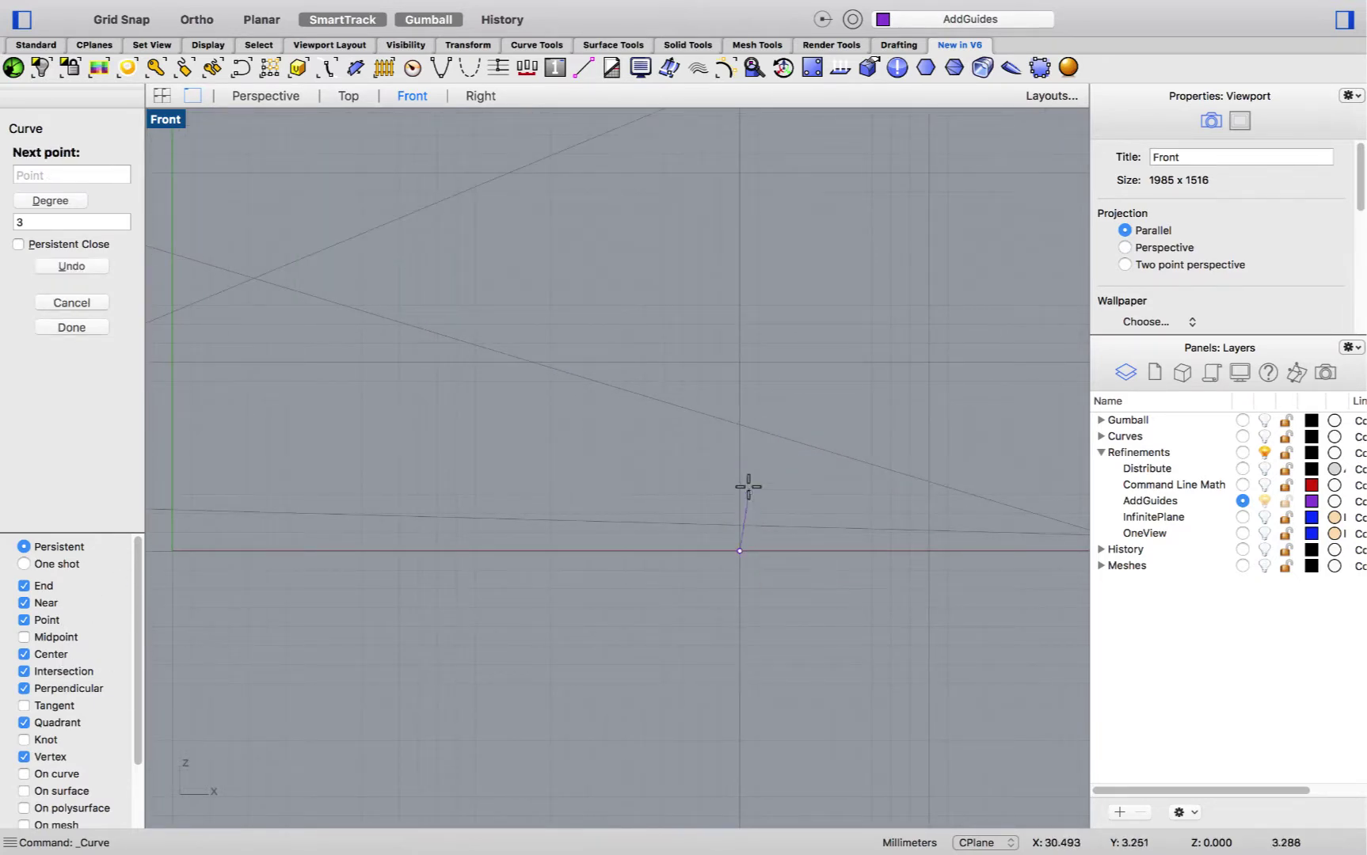
pyautogui.click(741, 425)
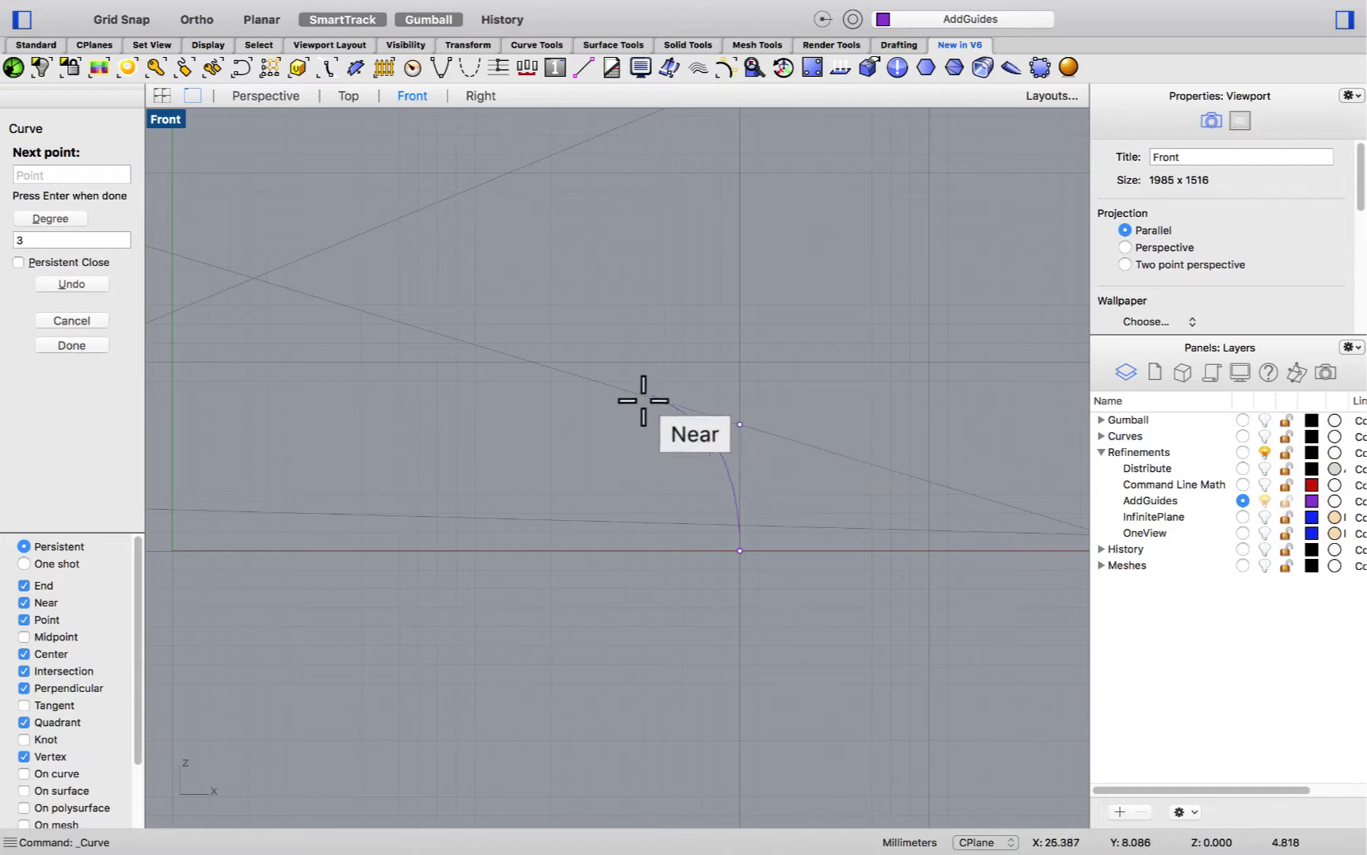
pyautogui.click(495, 354)
# - Continue the curve through the remaining guide intersections to the left and finish it
pyautogui.scroll(-3, 458, 376)
pyautogui.hscroll(-3, 619, 400)
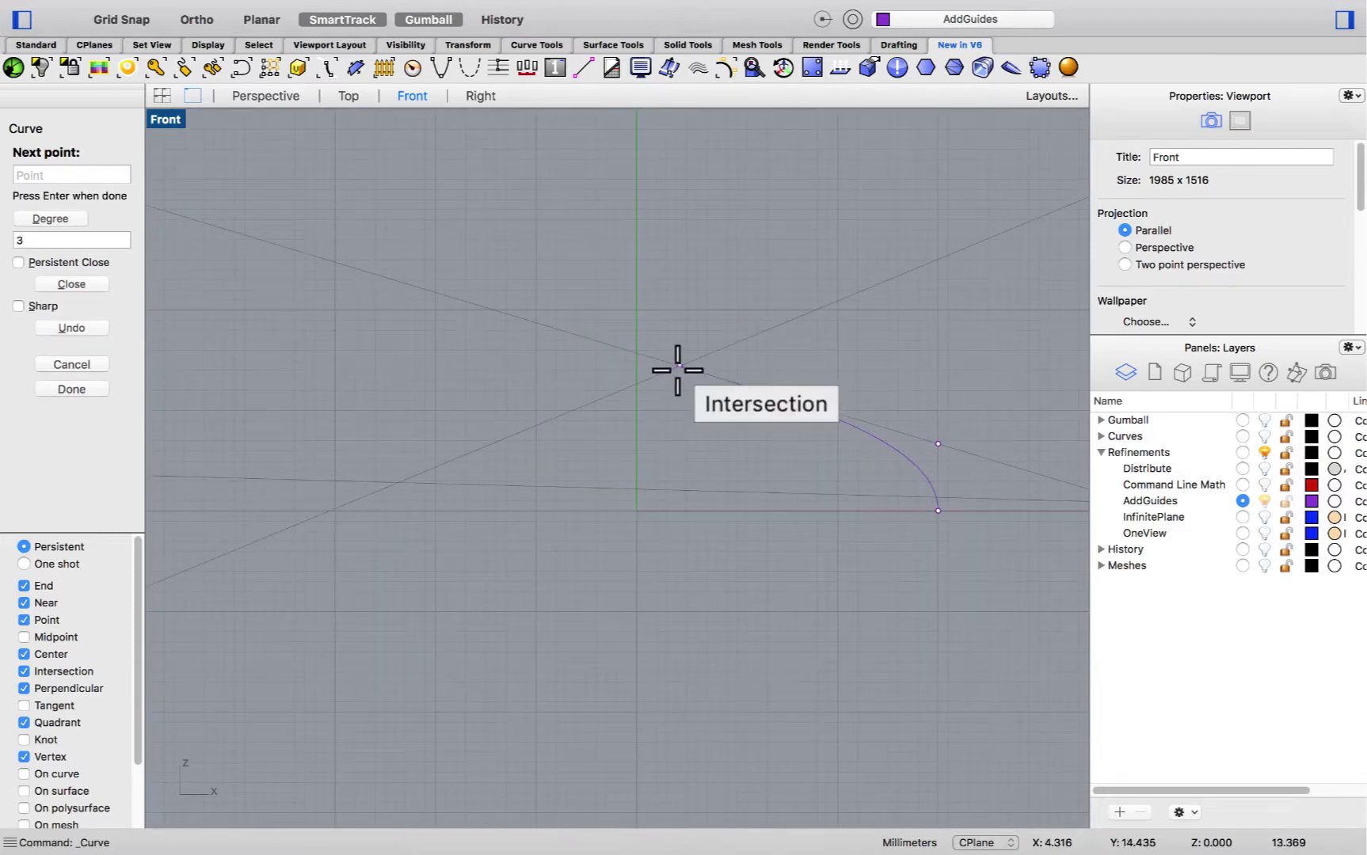
pyautogui.click(678, 368)
pyautogui.click(577, 408)
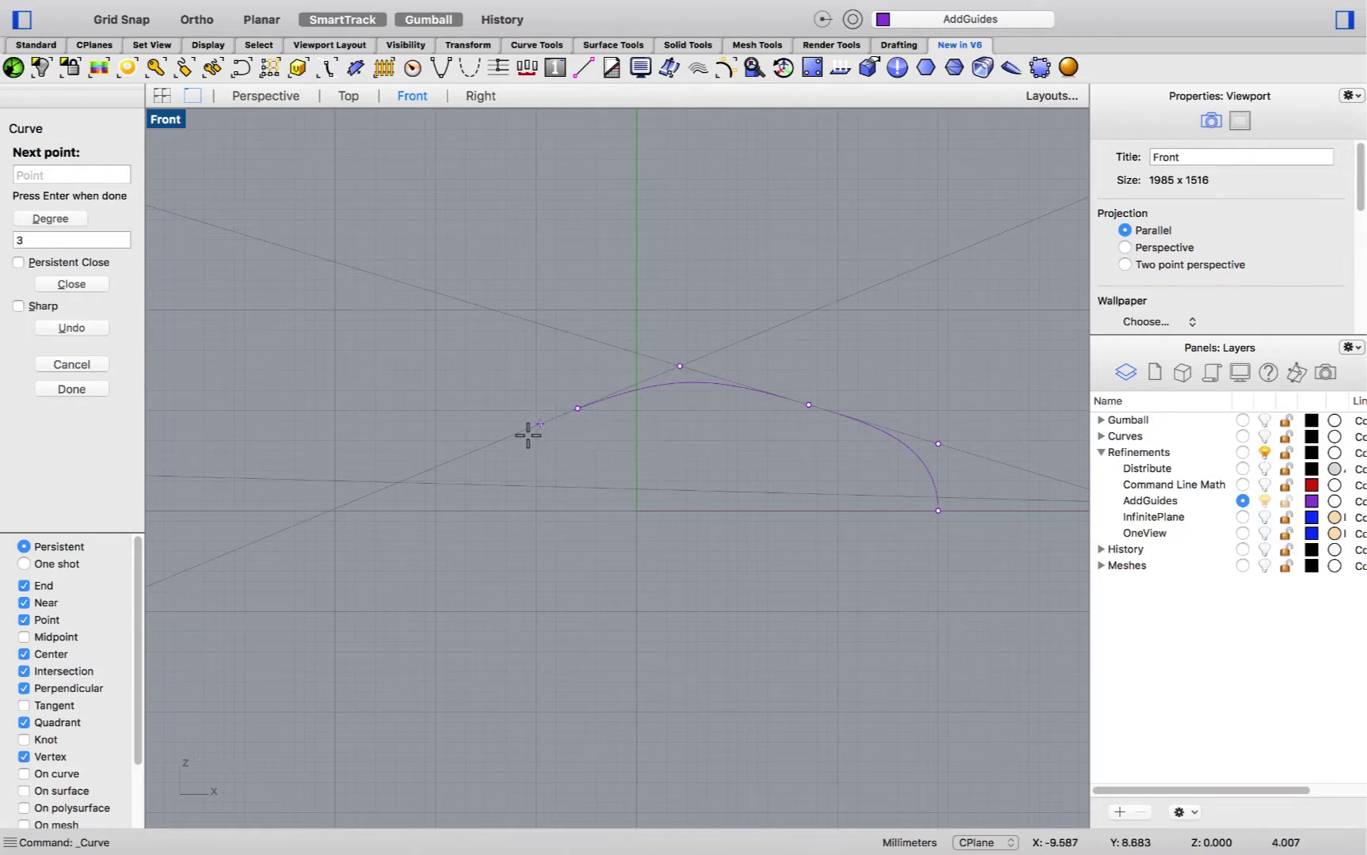
pyautogui.click(400, 483)
pyautogui.scroll(-3, 404, 487)
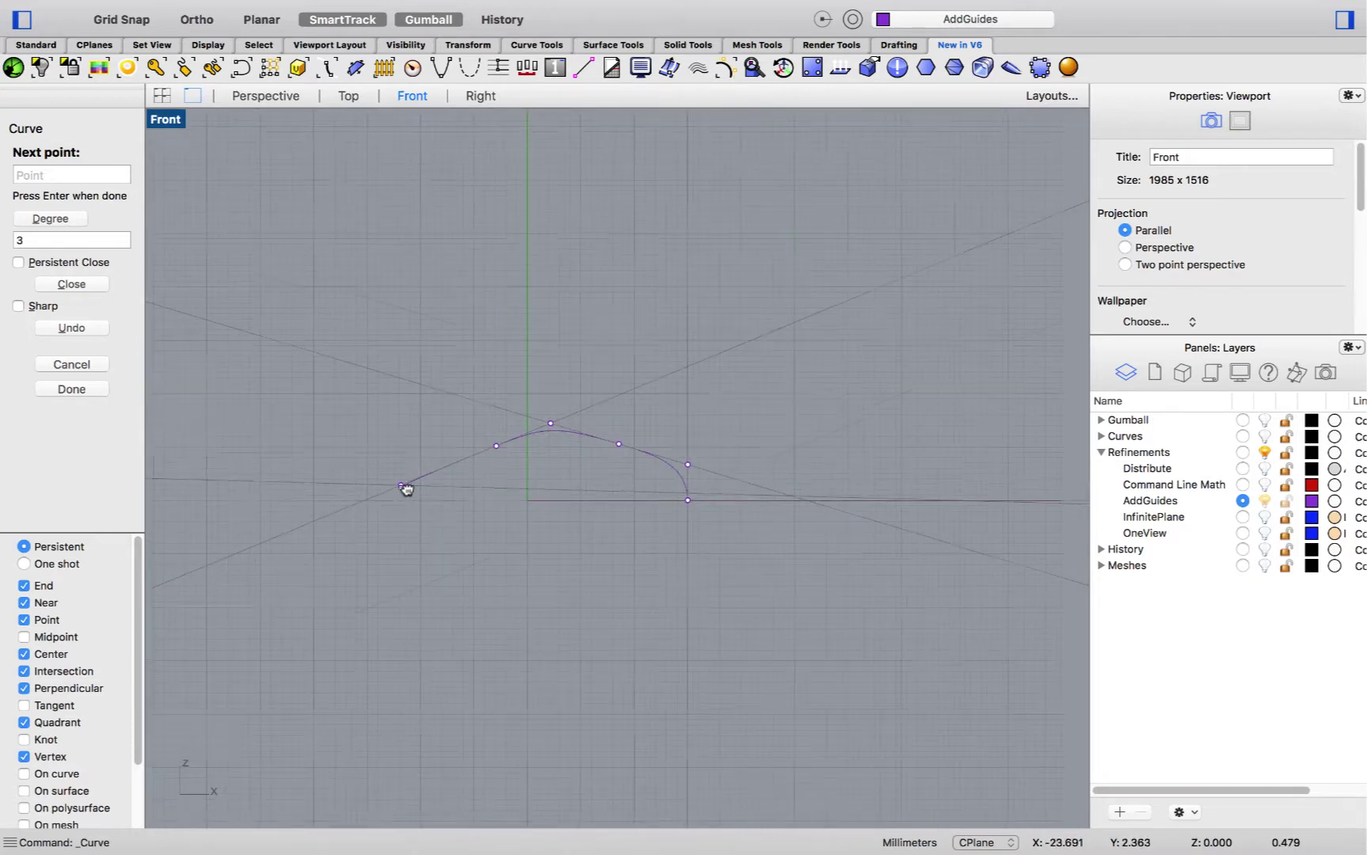
pyautogui.moveTo(406, 490); pyautogui.dragTo(812, 489, button='right')
pyautogui.click(758, 485)
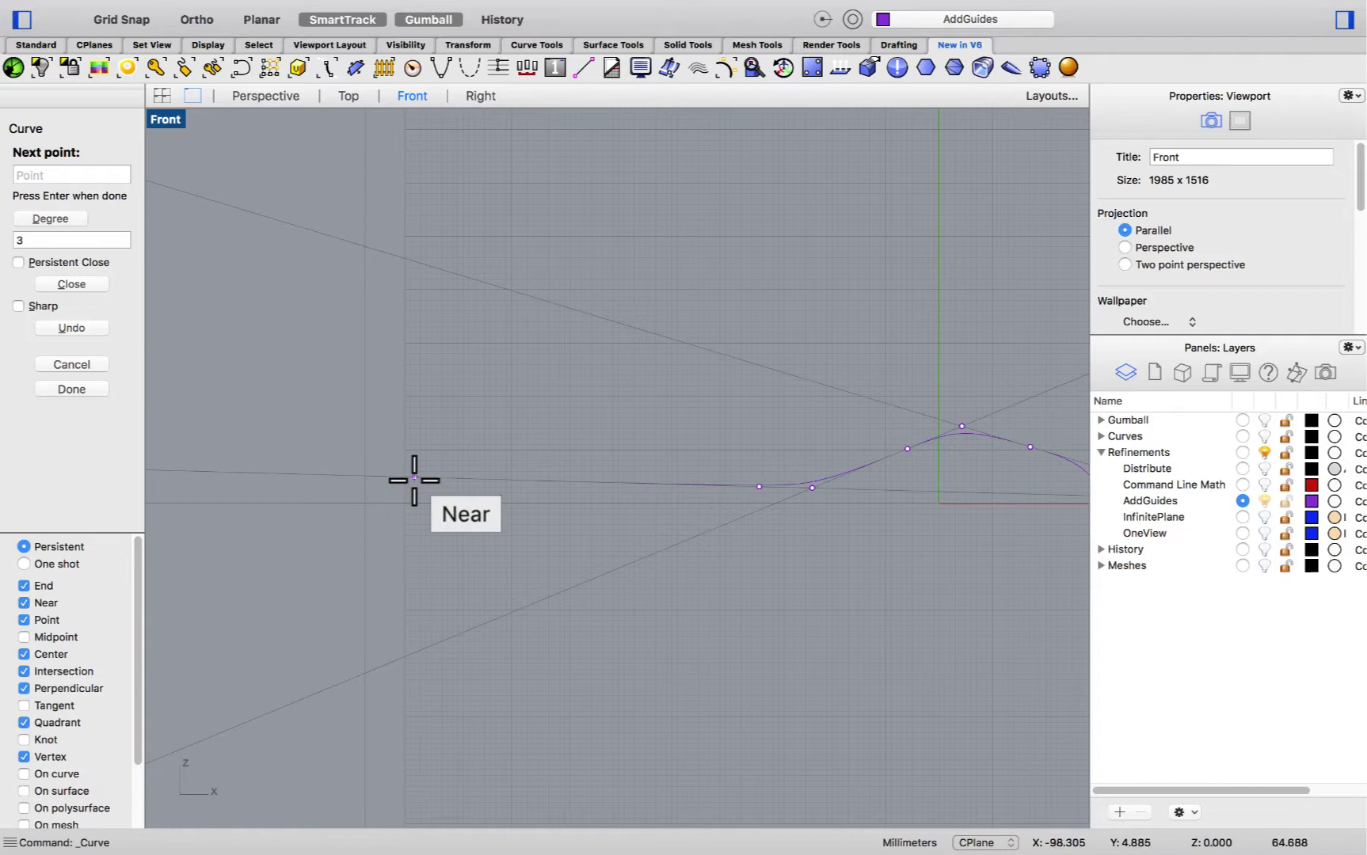
pyautogui.click(366, 498)
pyautogui.press('Return')
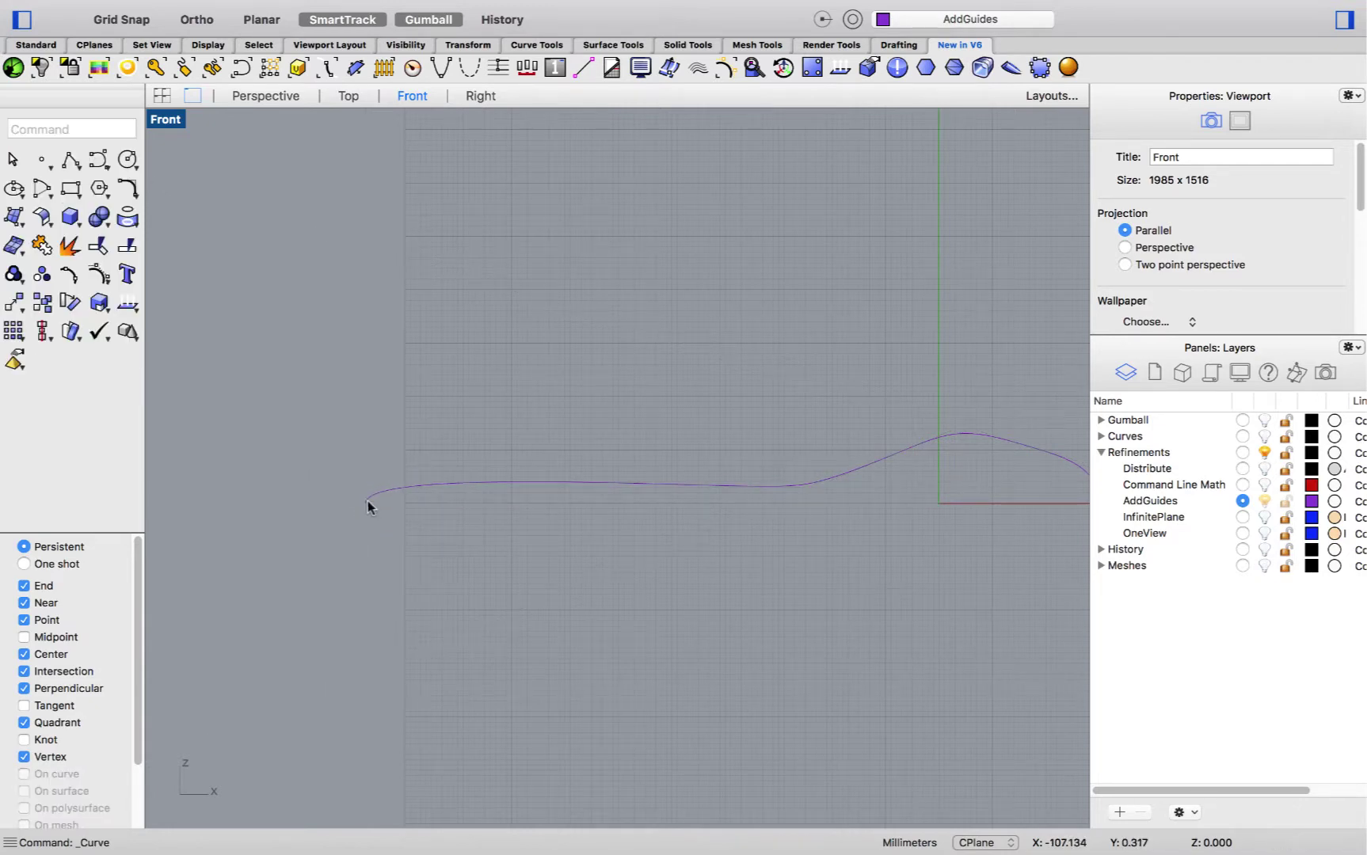
# - Drag one of the purple curve's control points right to form a rounded hump
pyautogui.scroll(-3, 559, 506)
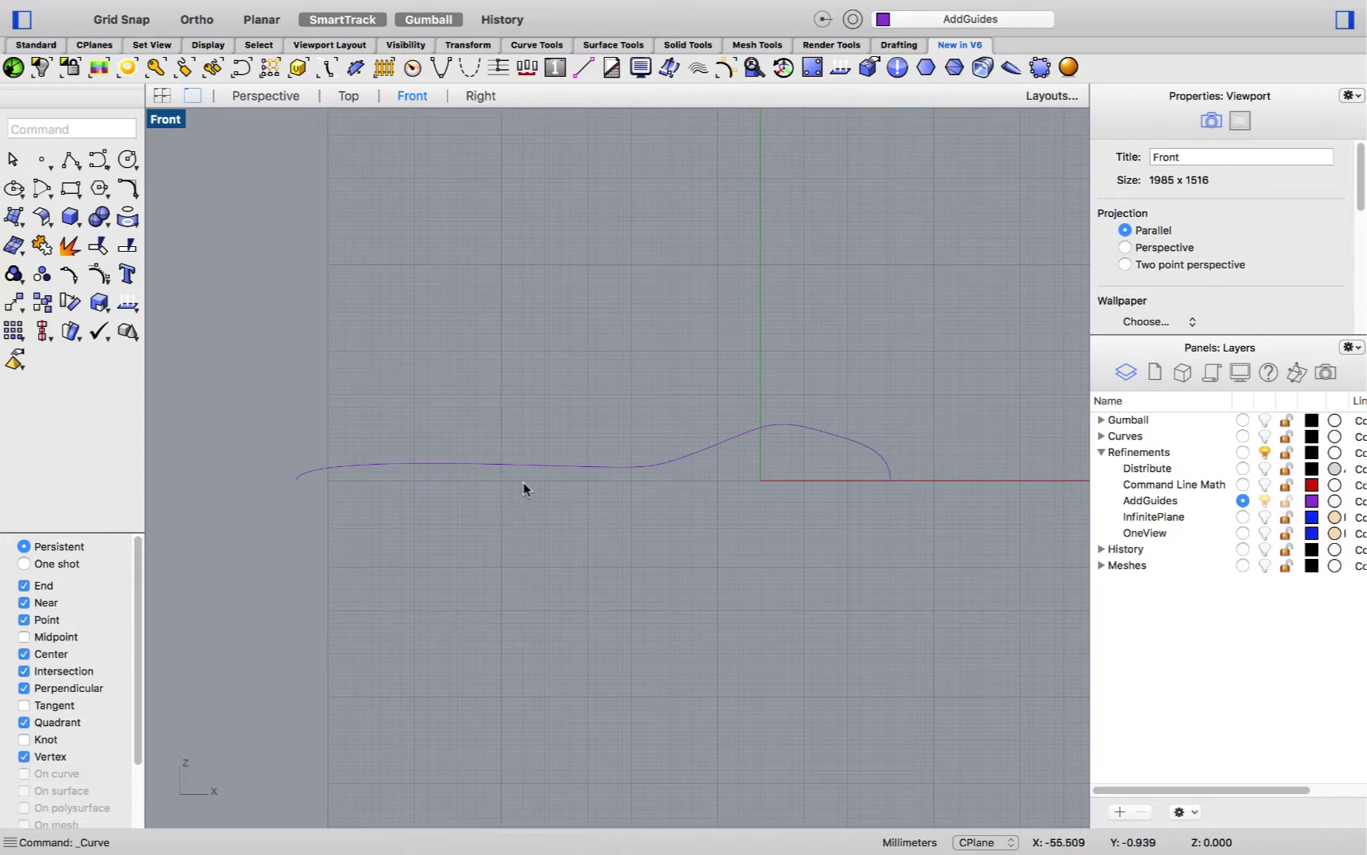
pyautogui.click(563, 473)
pyautogui.scroll(3, 626, 481)
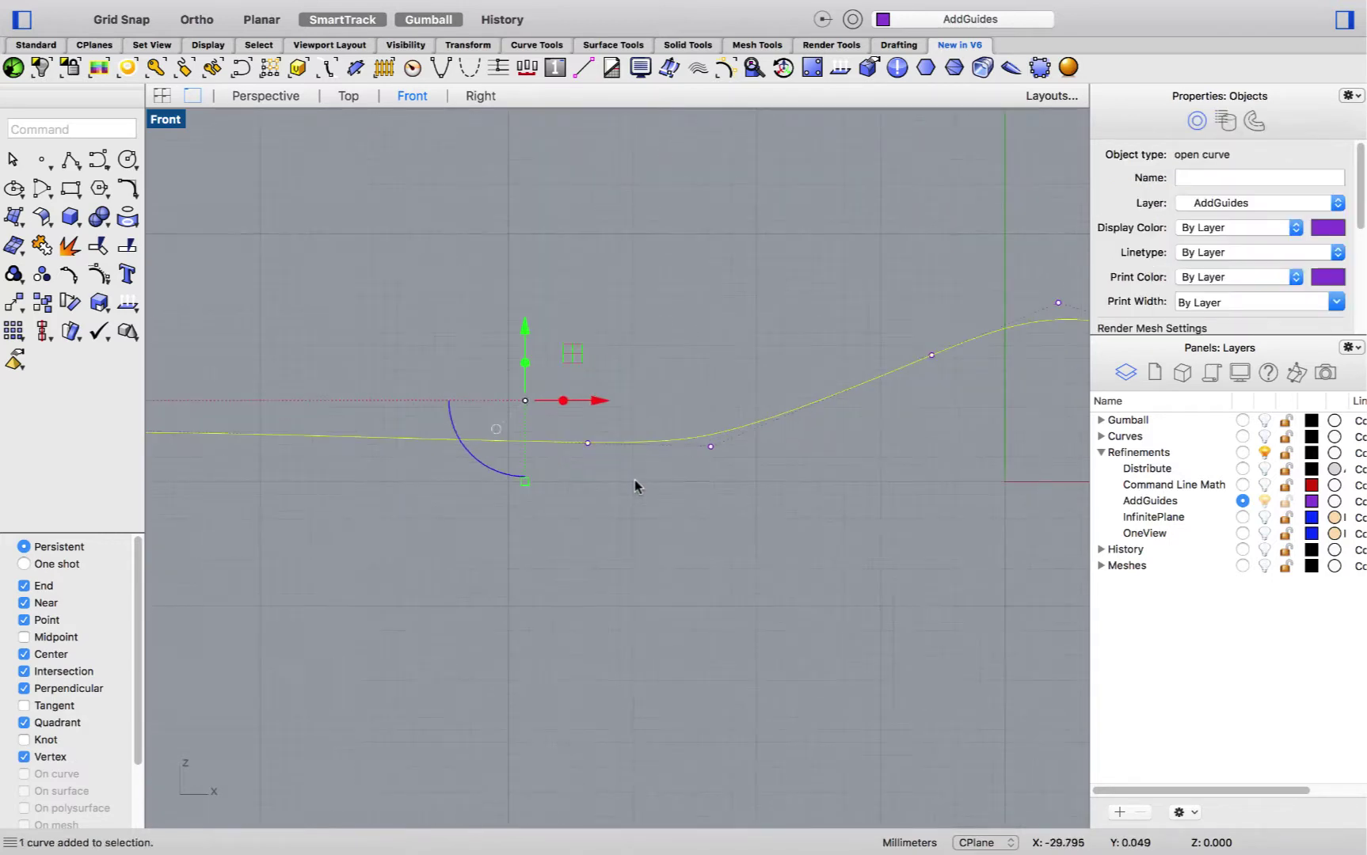
pyautogui.press('Escape')
pyautogui.moveTo(585, 441); pyautogui.dragTo(586, 442)
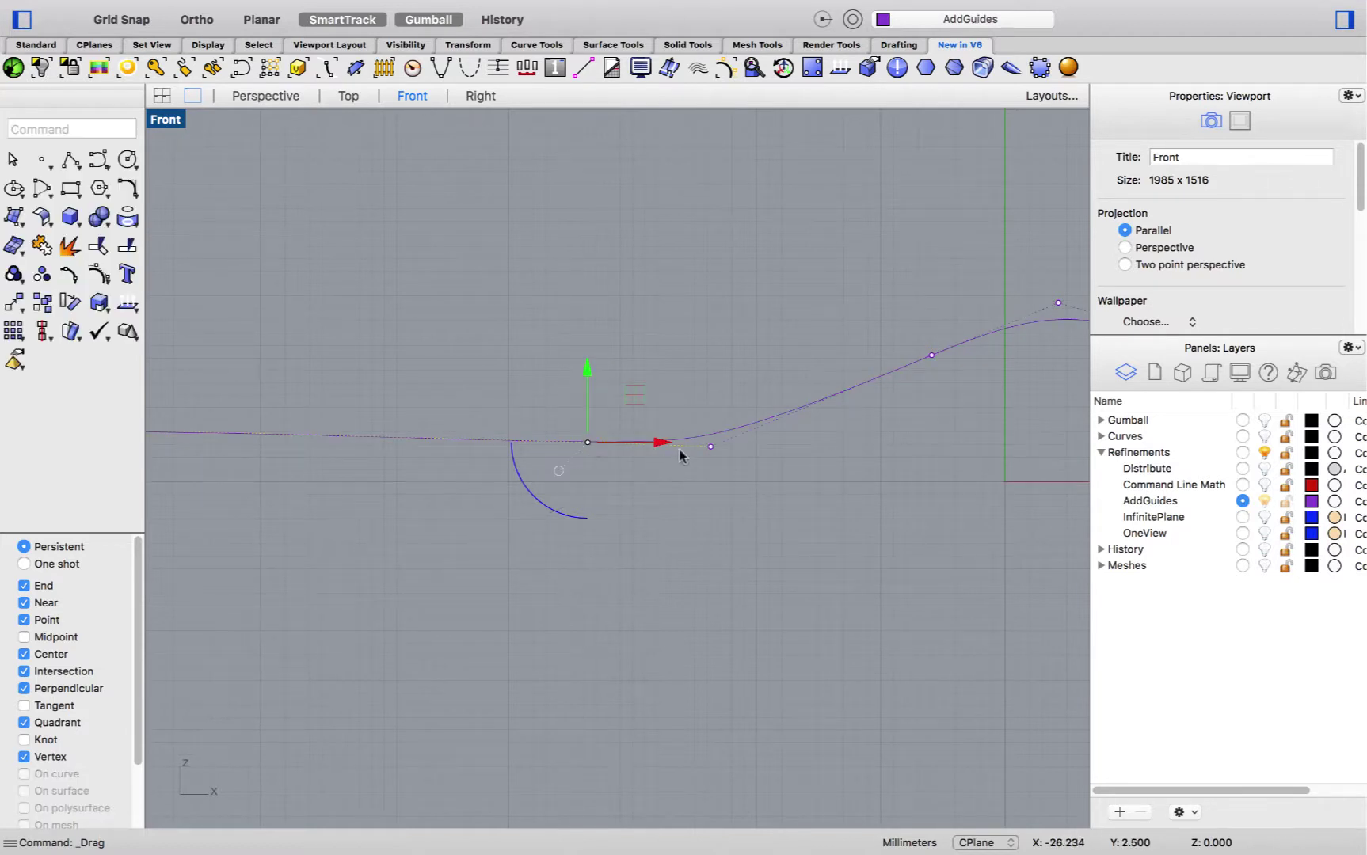
pyautogui.moveTo(702, 405); pyautogui.dragTo(778, 448)
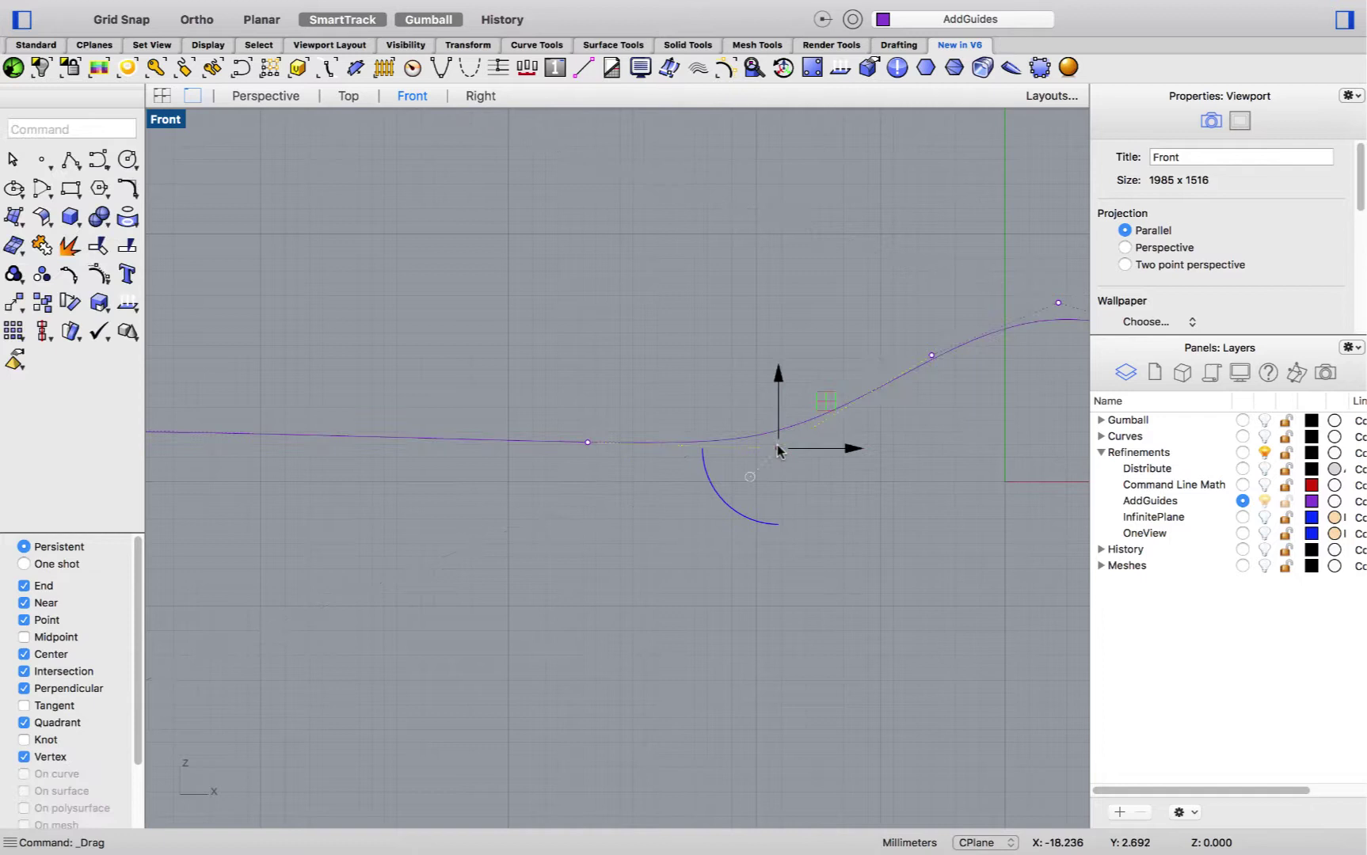
pyautogui.scroll(-5, 620, 476)
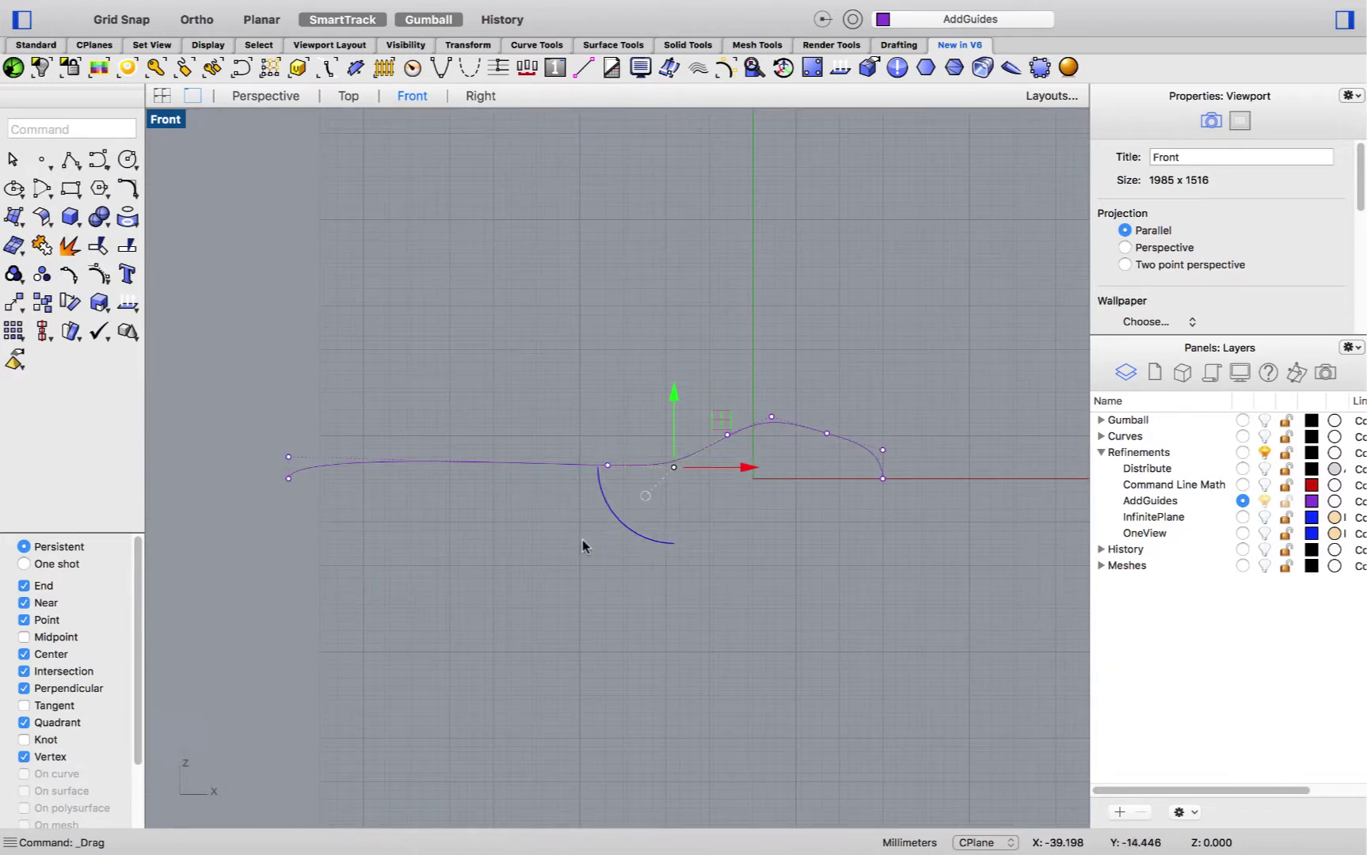
pyautogui.press('Escape')
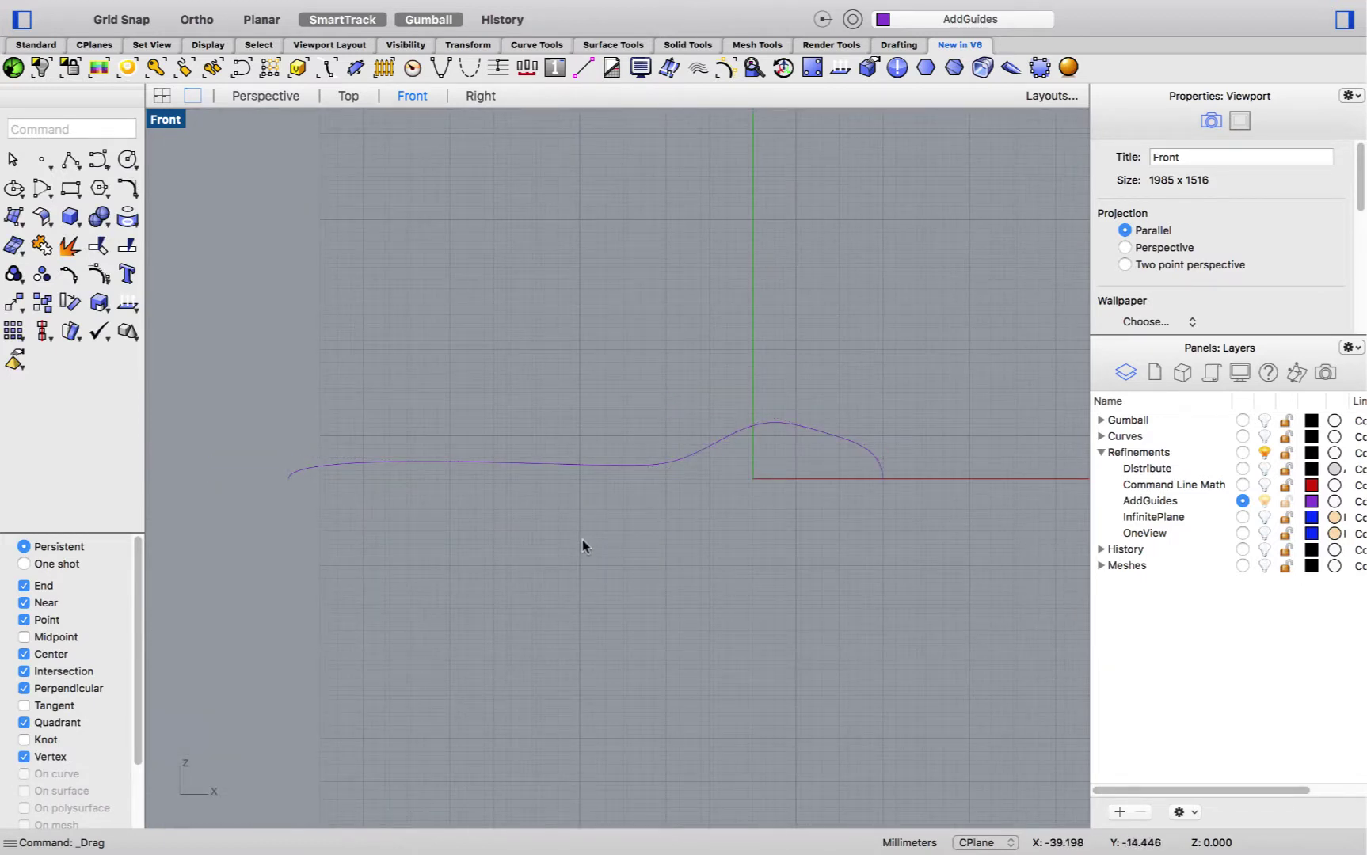
# - Run RemoveGuide, delete two guides individually, then use Remove All for the rest
pyautogui.rightClick(501, 69)
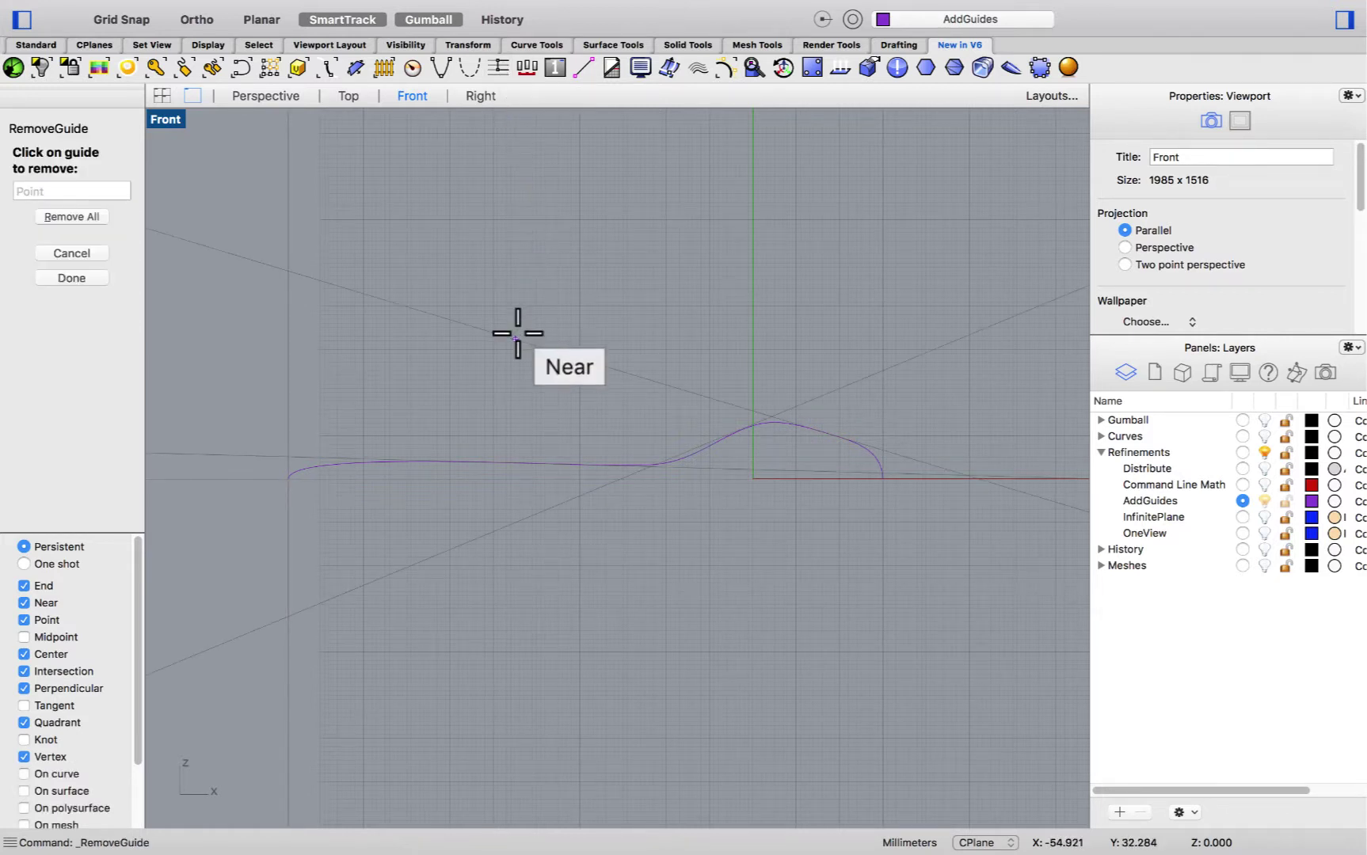
pyautogui.click(513, 330)
pyautogui.click(290, 287)
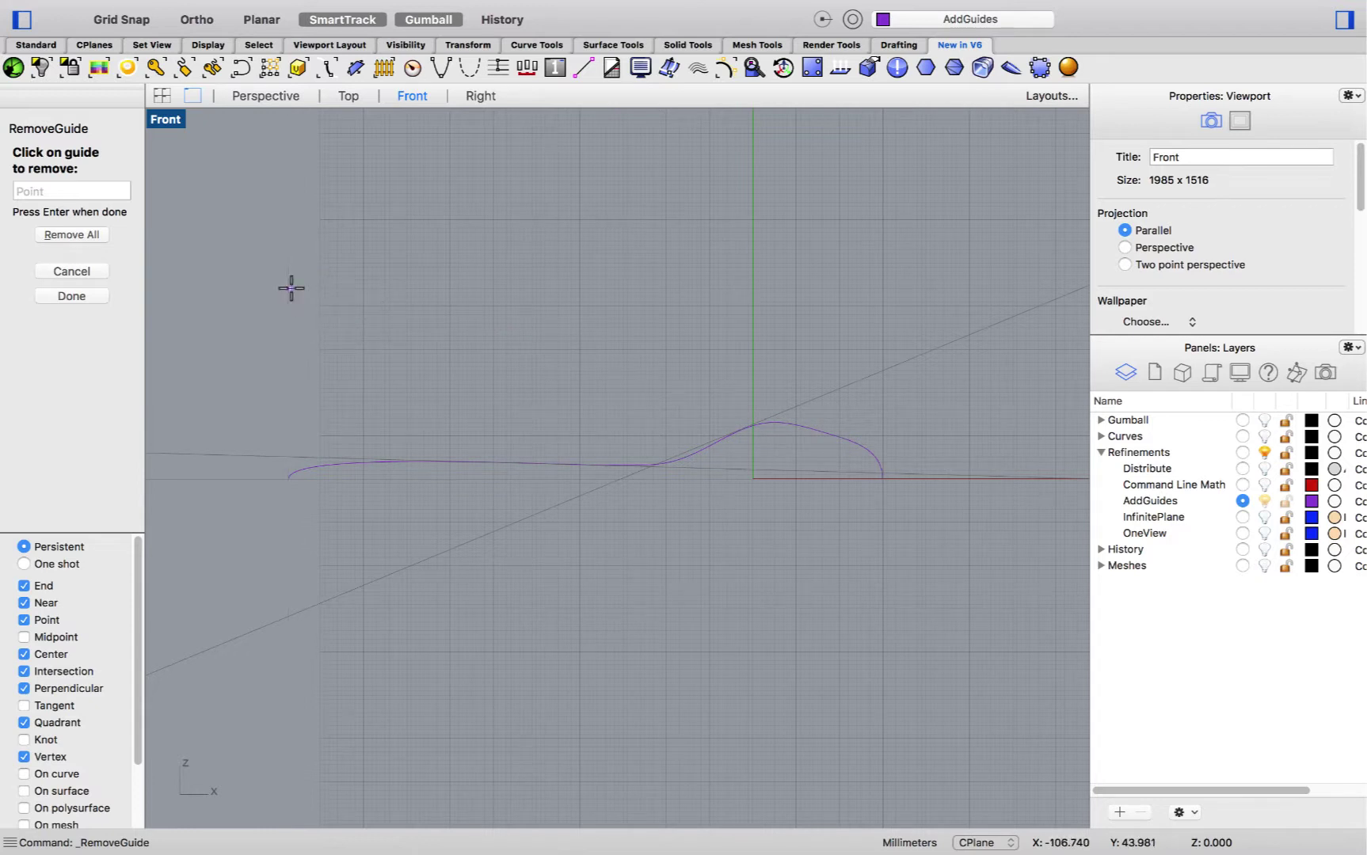
pyautogui.click(92, 234)
pyautogui.press('Return')
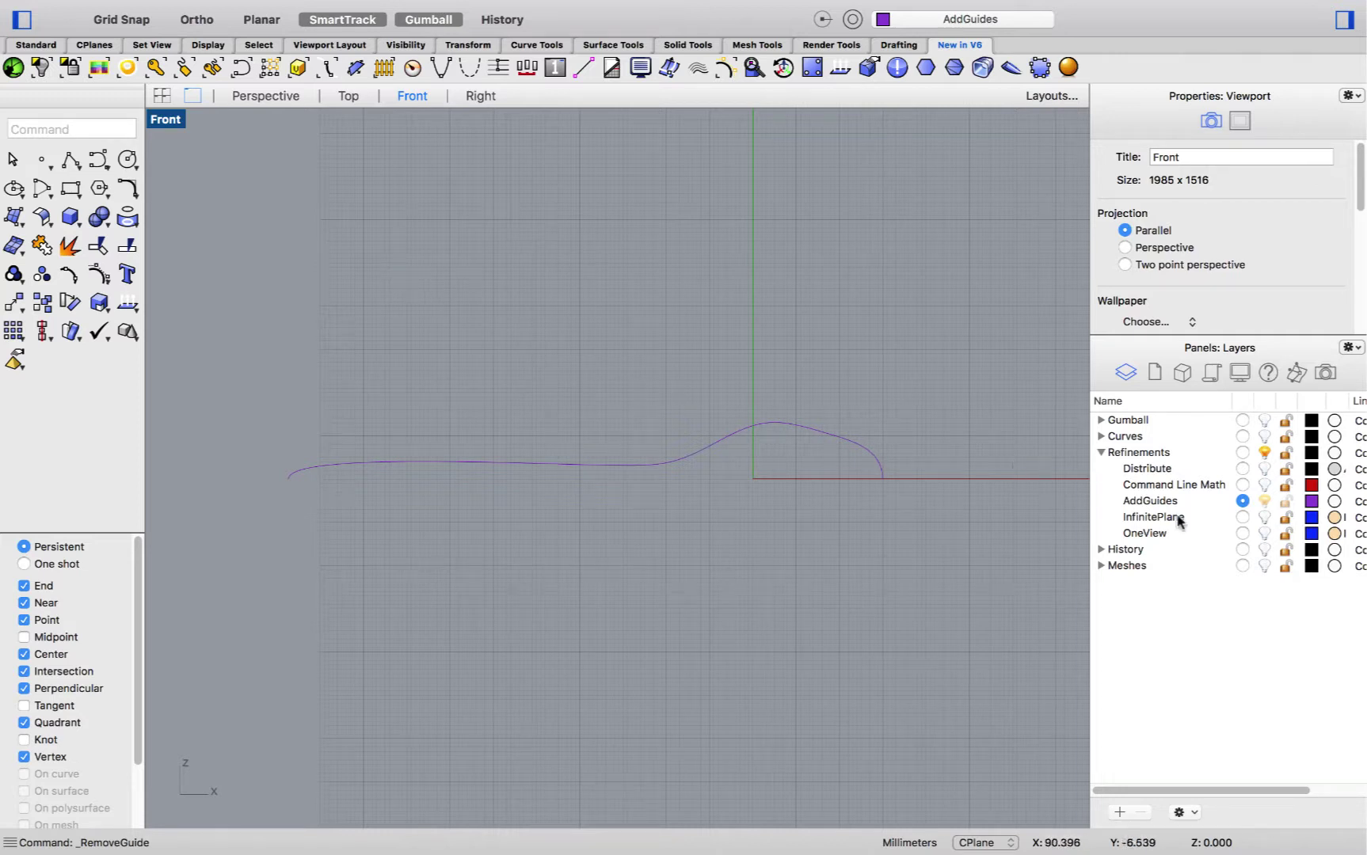
# - Make InfinitePlane the current layer, hide the AddGuides curve, and centre the sphere in Perspective
pyautogui.click(1242, 518)
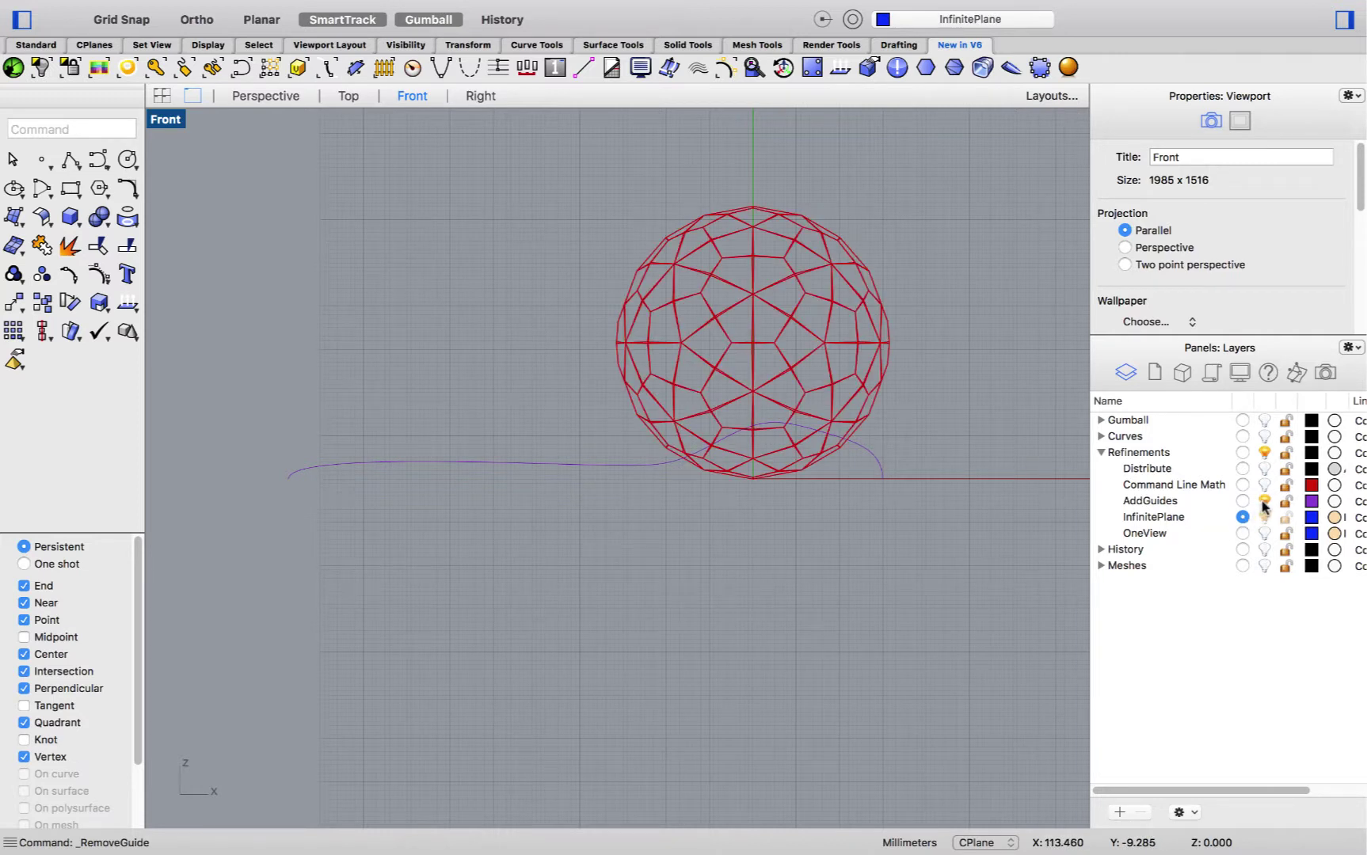
pyautogui.click(1265, 502)
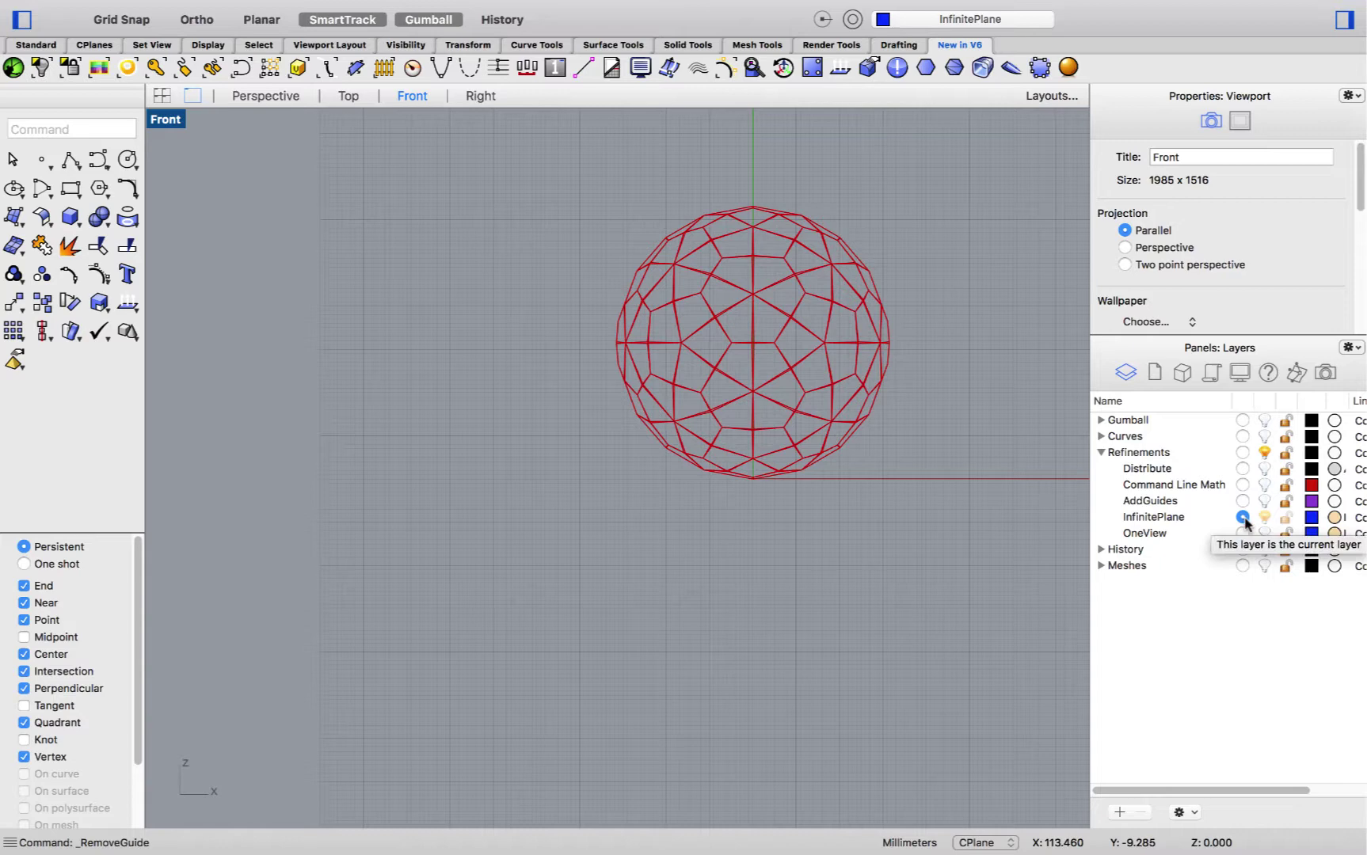
pyautogui.click(269, 96)
pyautogui.scroll(-5, 531, 578)
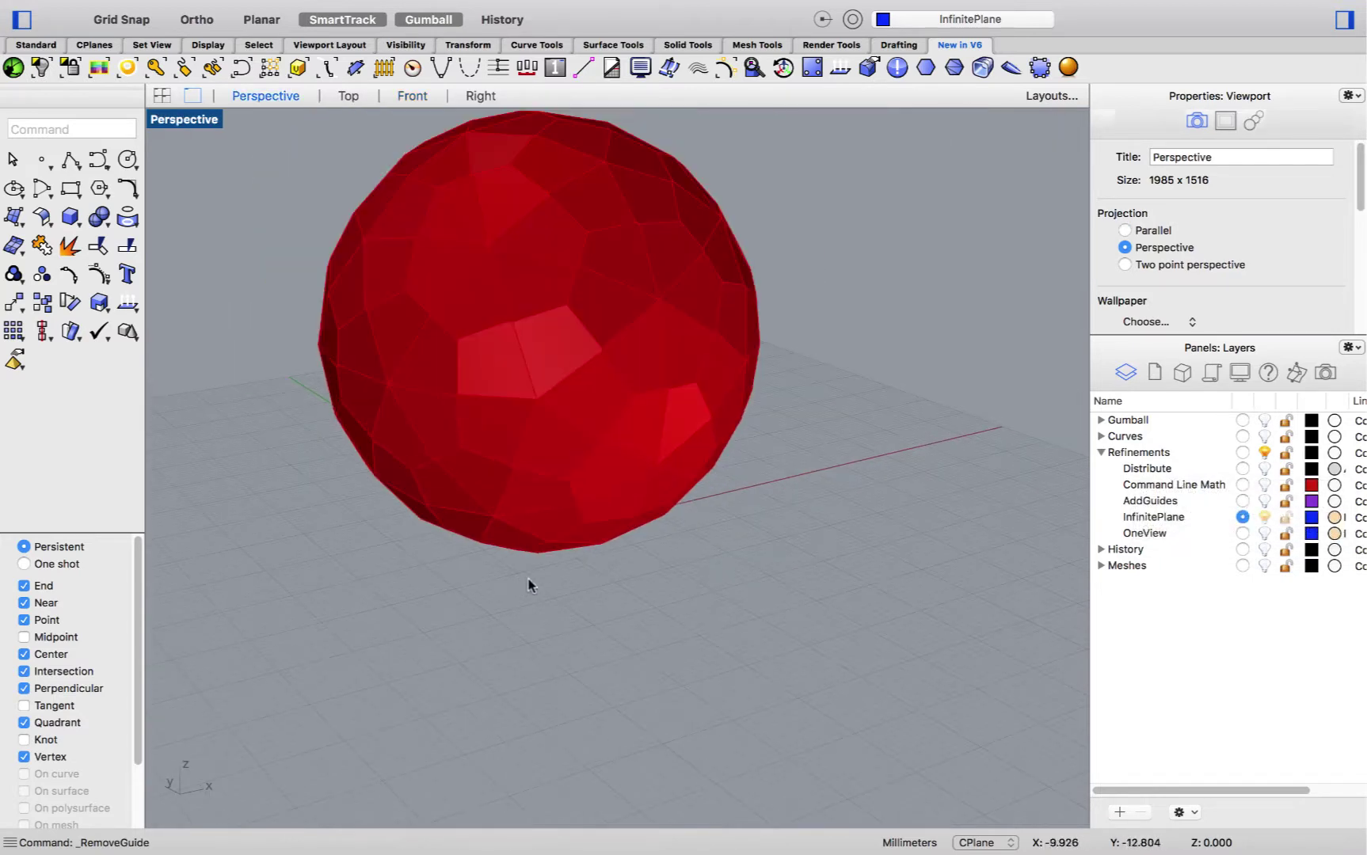
pyautogui.keyDown('shift'); pyautogui.moveTo(532, 576); pyautogui.dragTo(590, 550, button='right'); pyautogui.keyUp('shift')
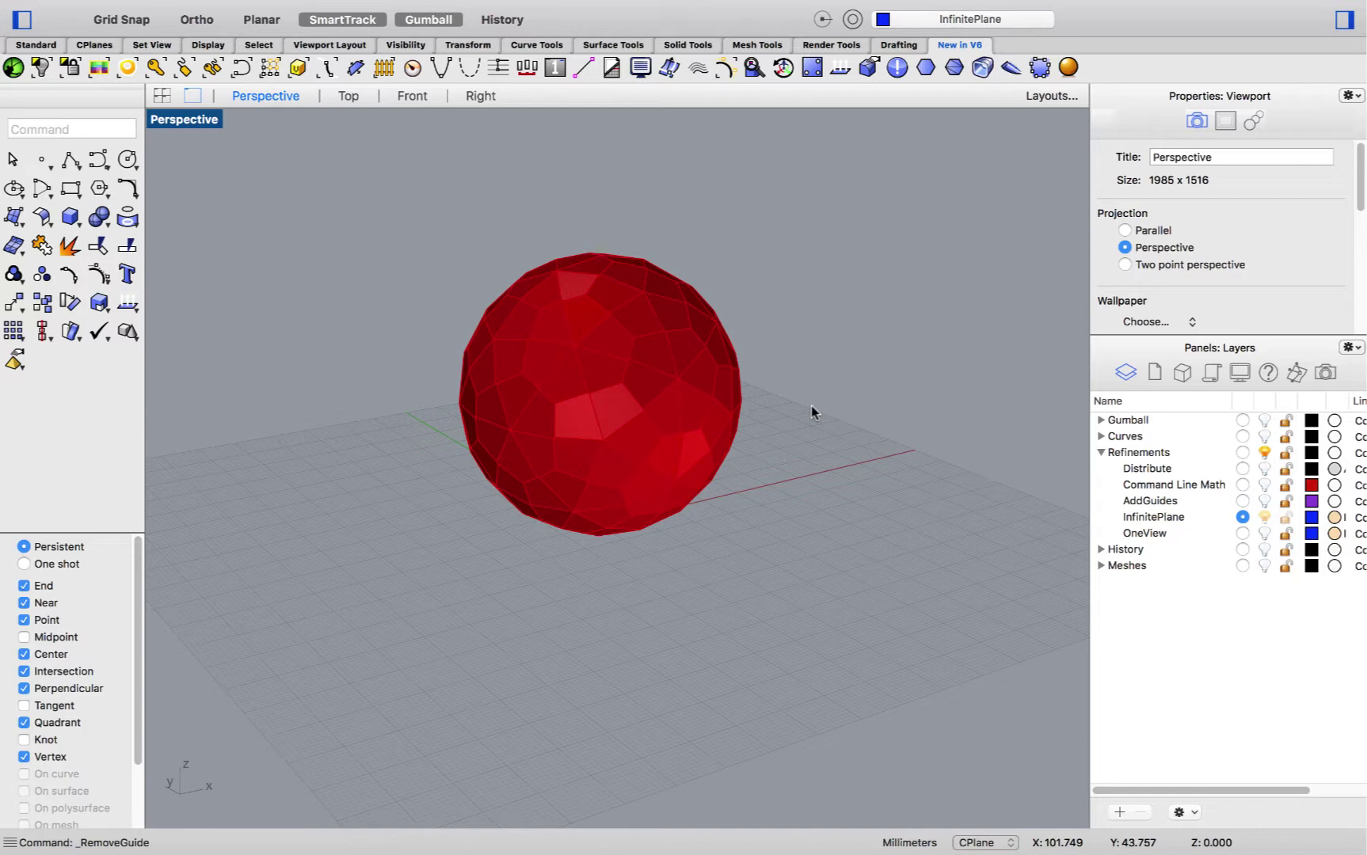
# - Add horizontal and vertical infinite planes around the sphere with IPlane, then undo both
pyautogui.write('IPlane')
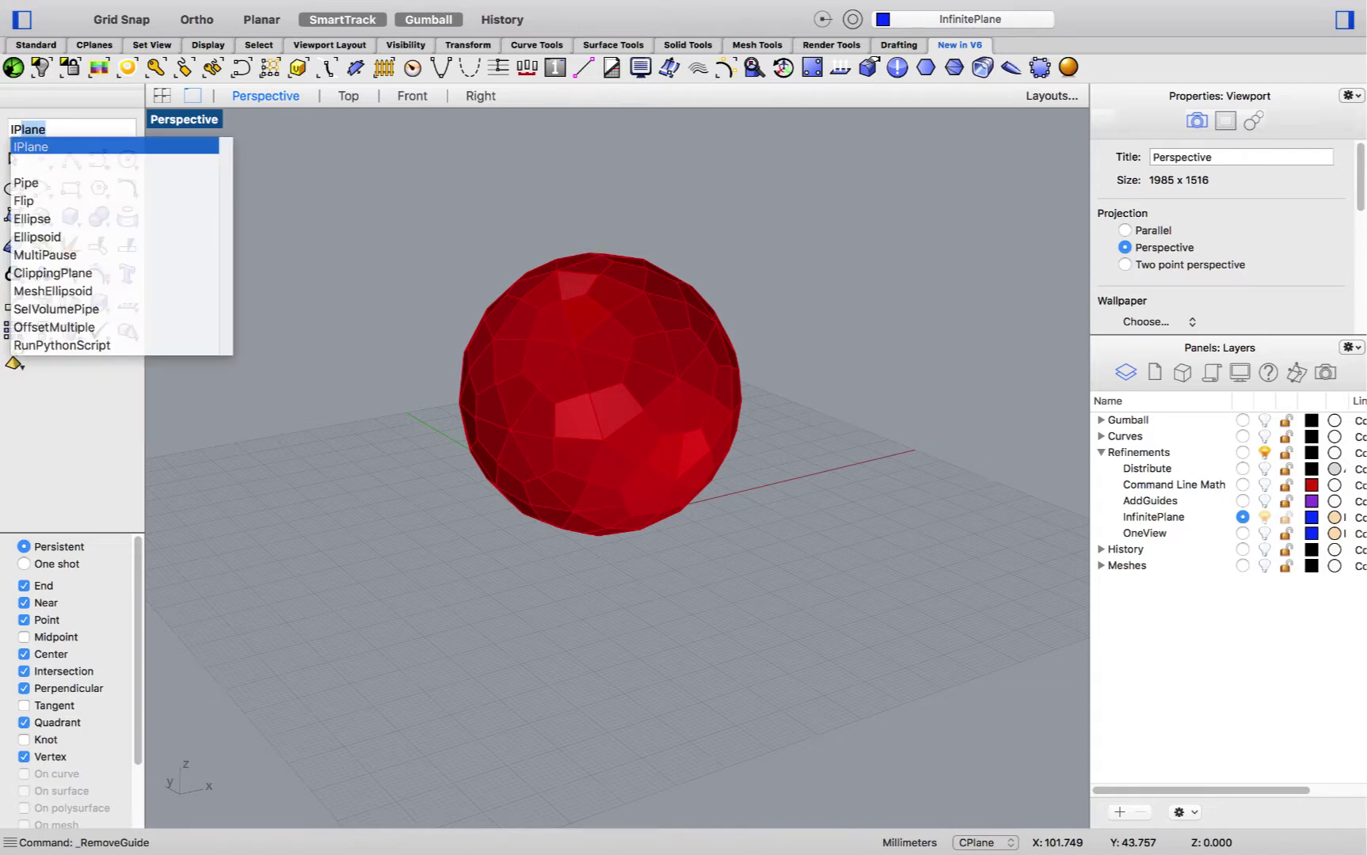
pyautogui.press('Return')
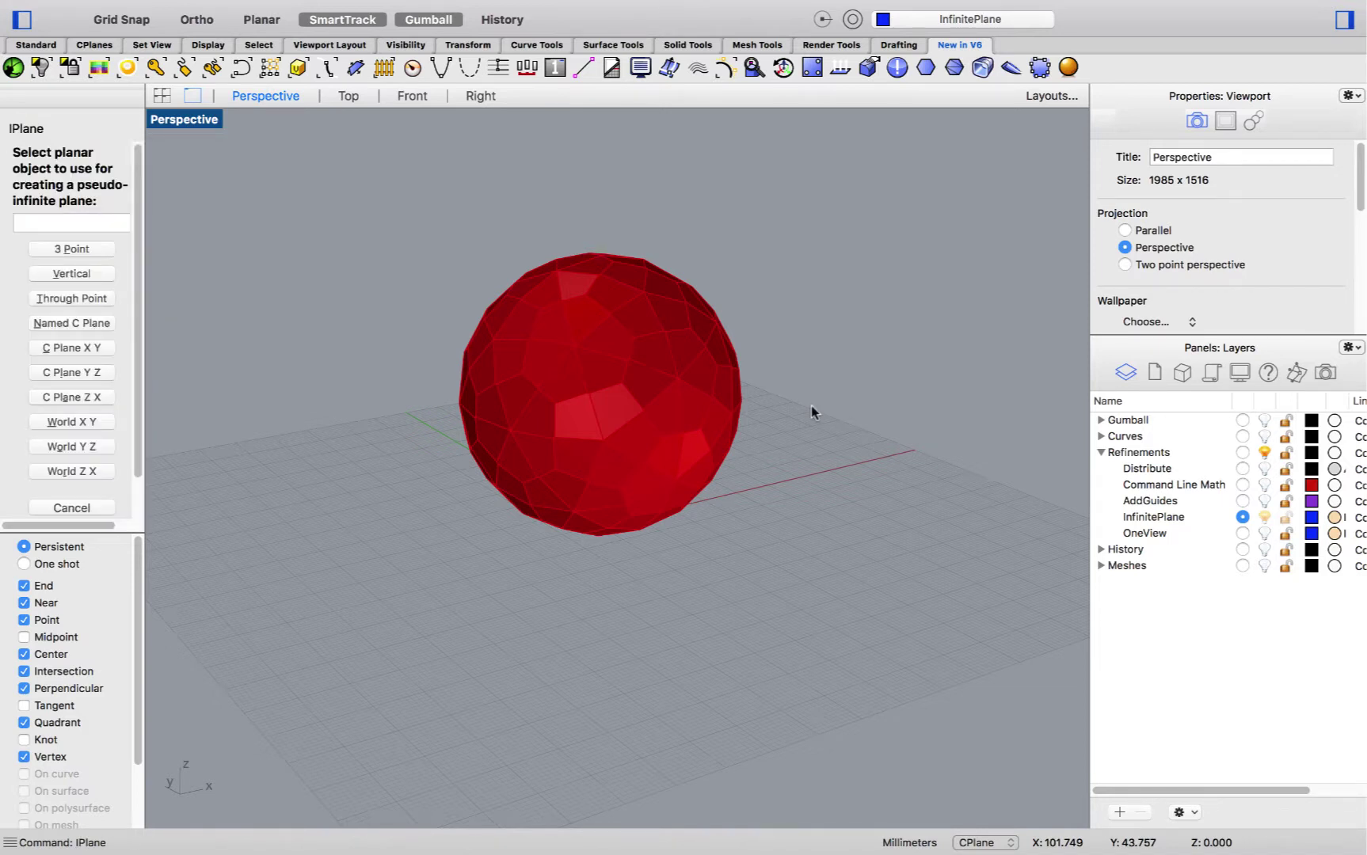
pyautogui.click(63, 348)
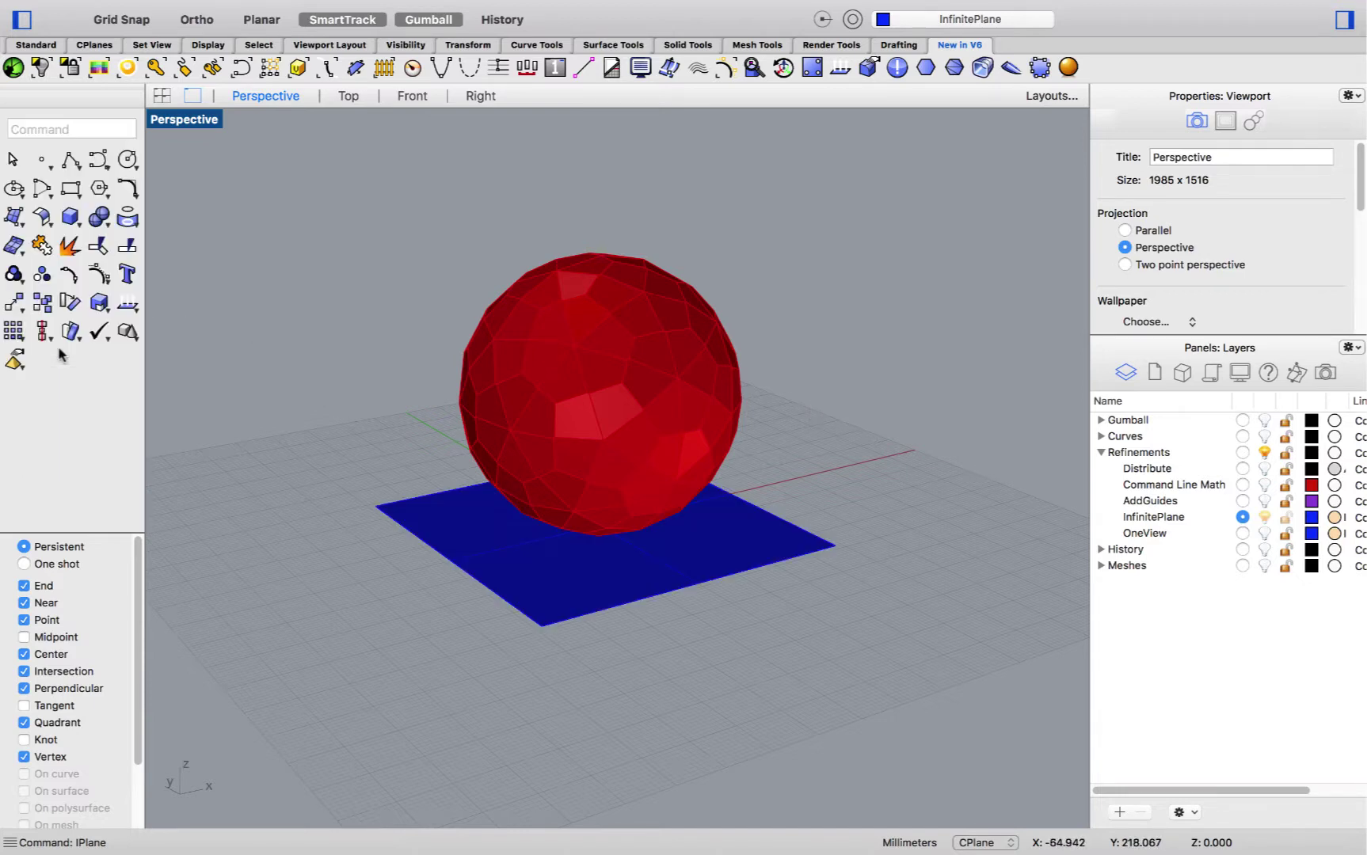
pyautogui.rightClick(228, 278)
pyautogui.press('Escape')
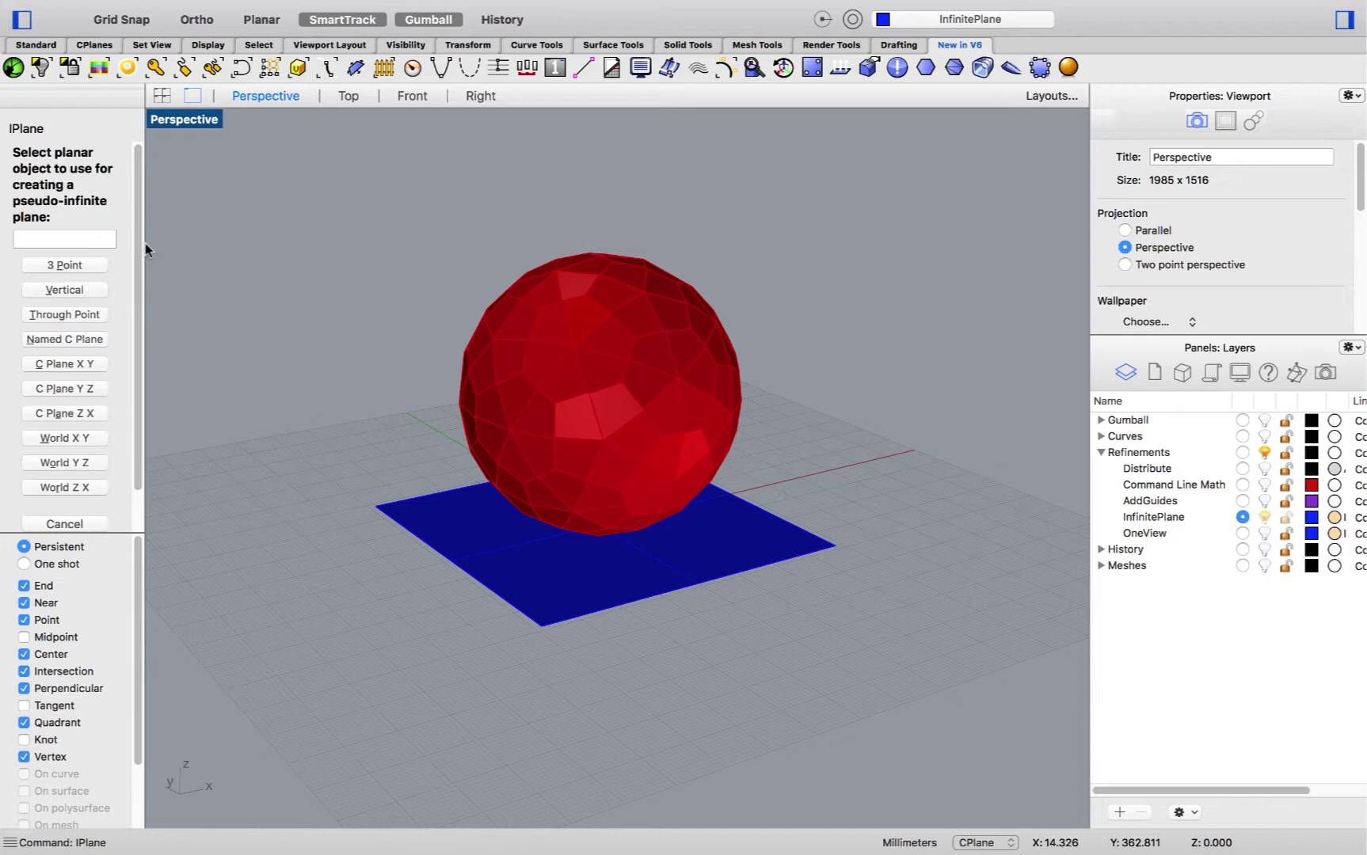
pyautogui.click(64, 388)
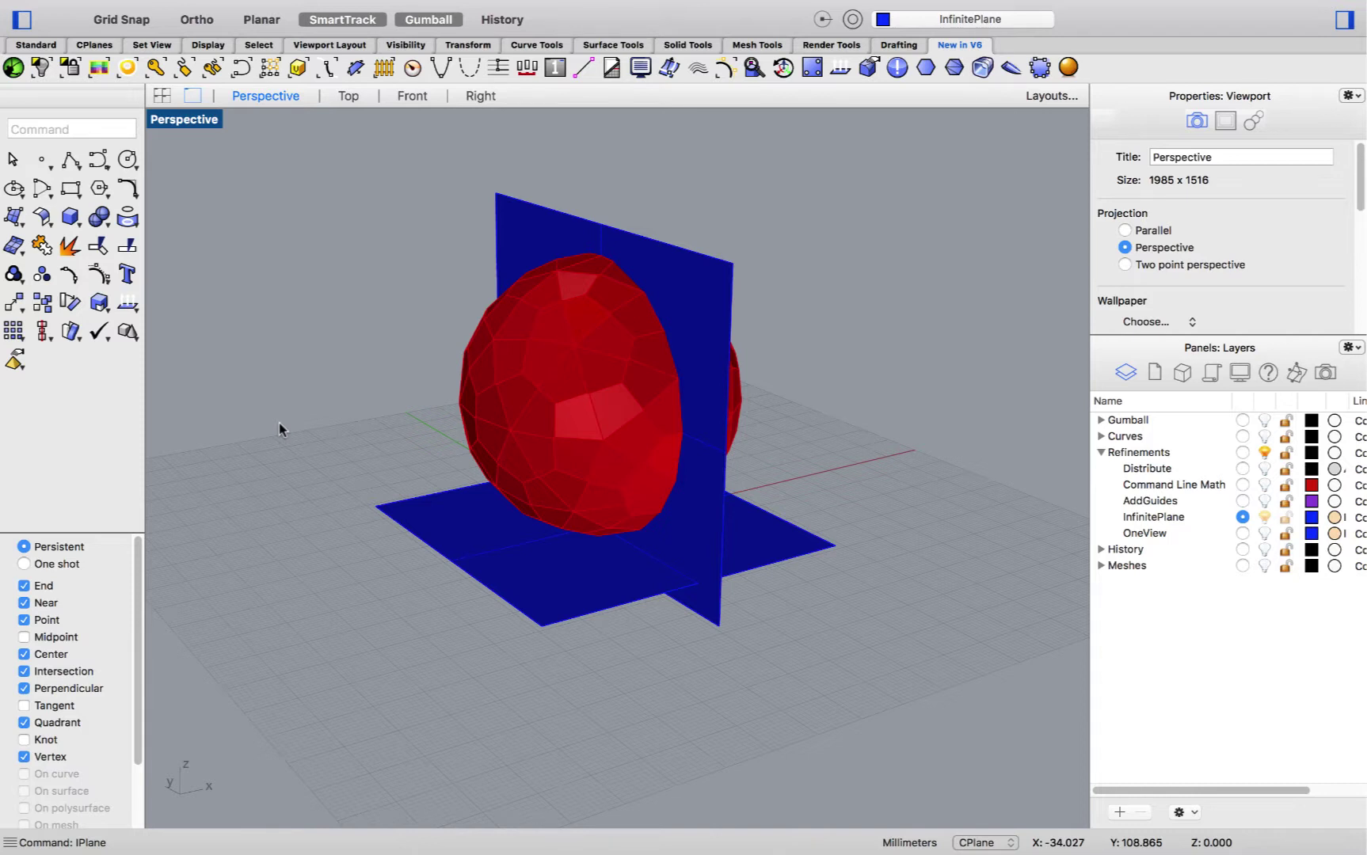
pyautogui.press('super+z')
pyautogui.press('super+z')
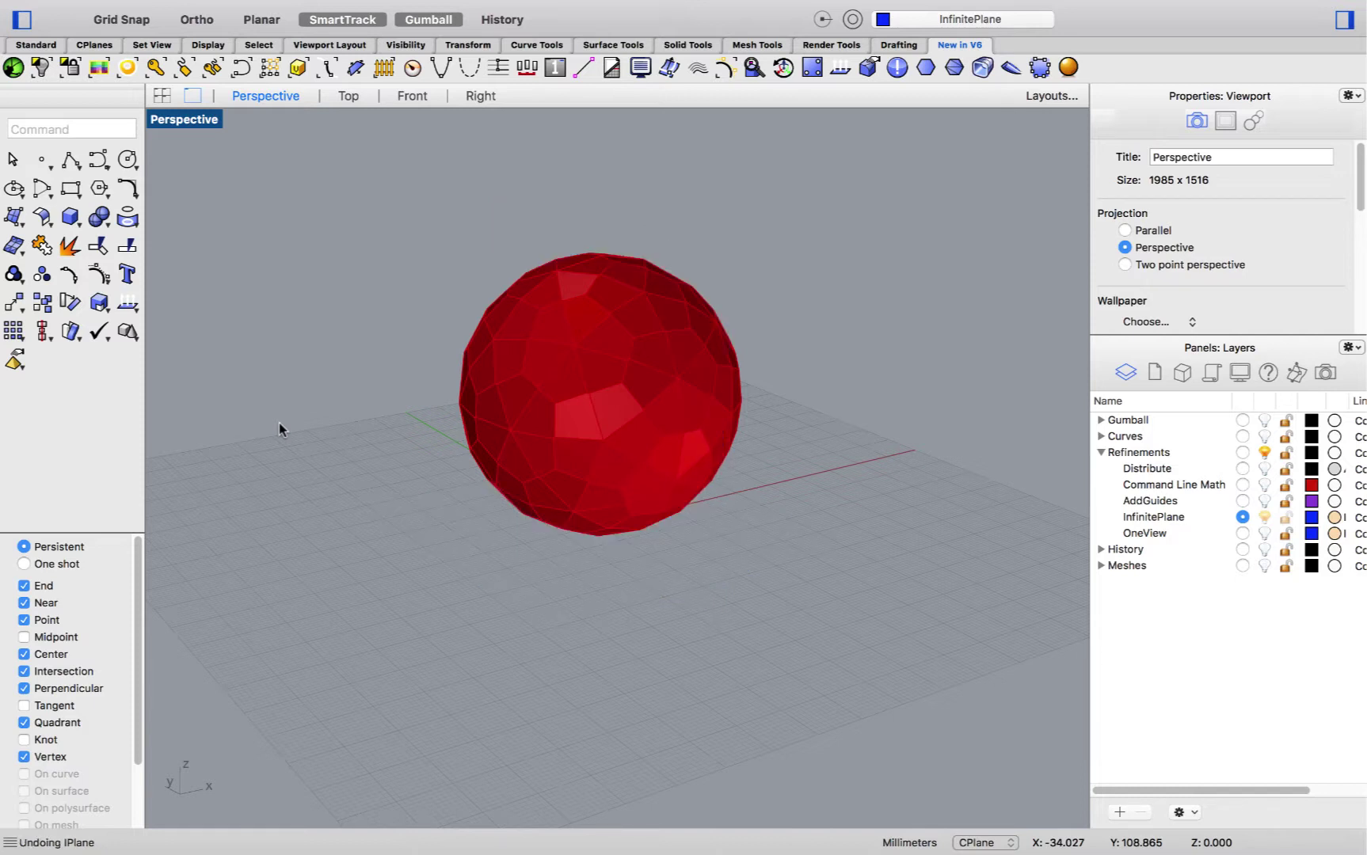
# - Start Trim using a temporary vertical infinite plane drawn across the sphere as the cutter
pyautogui.click(99, 248)
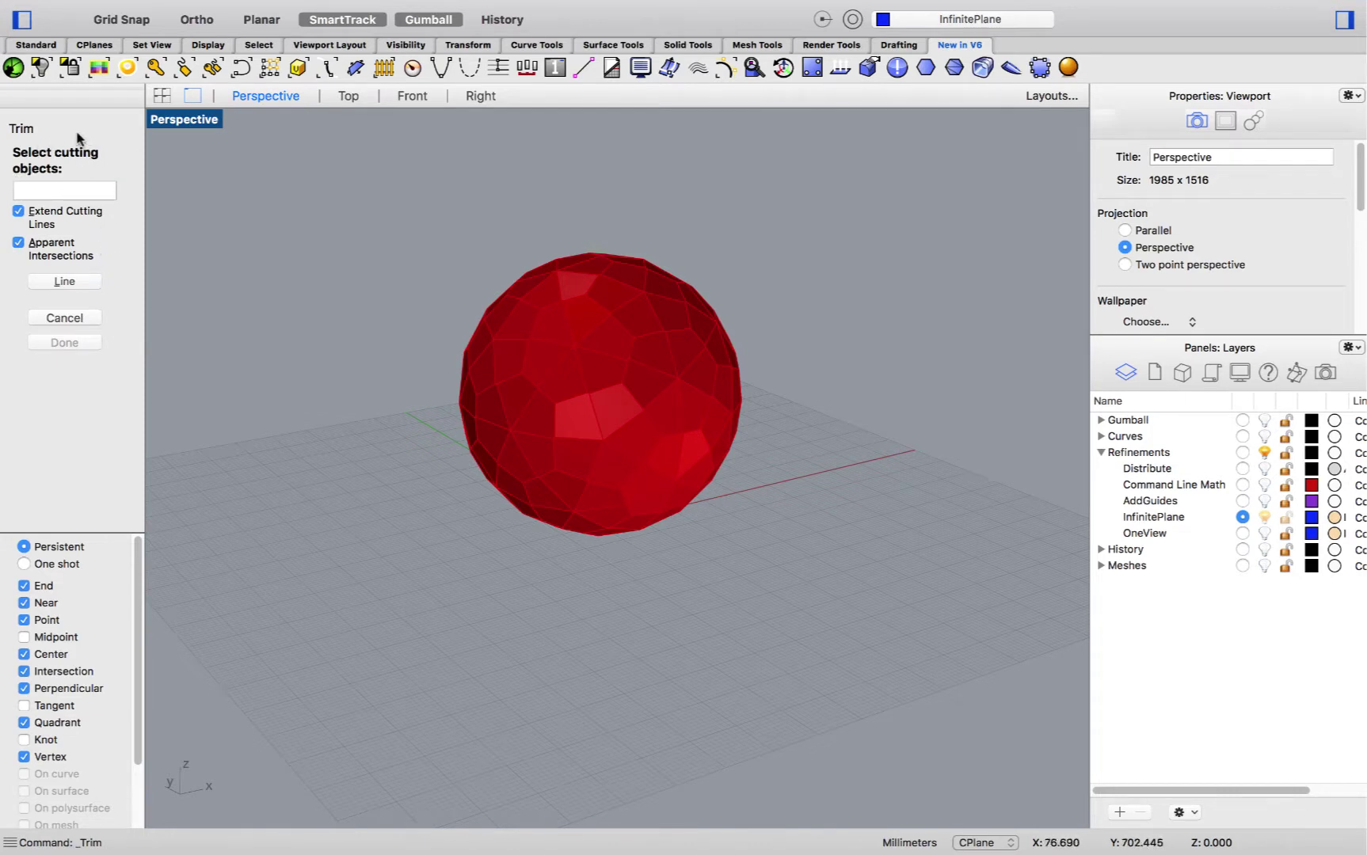
pyautogui.click(45, 186)
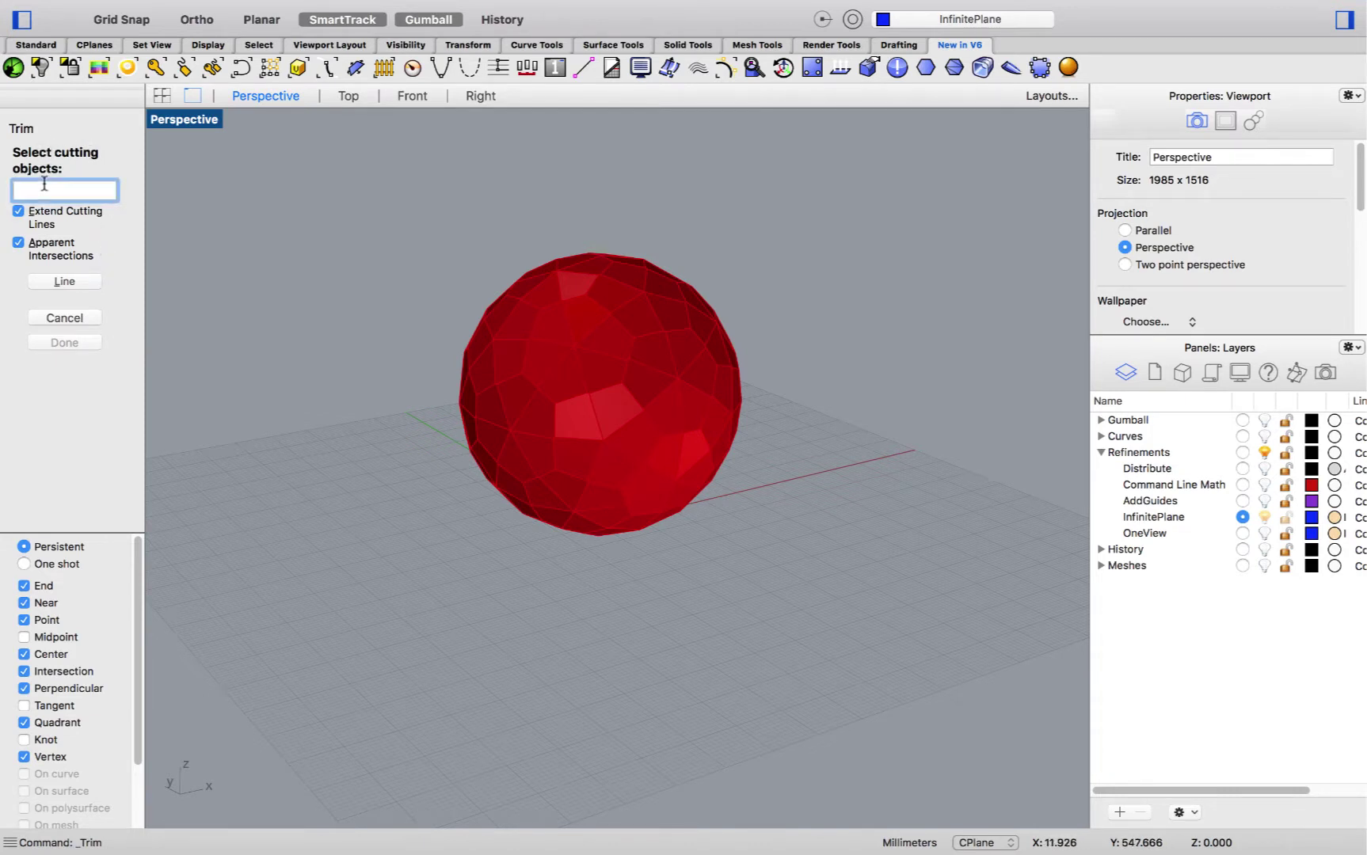
pyautogui.write('ip')
pyautogui.press('Return')
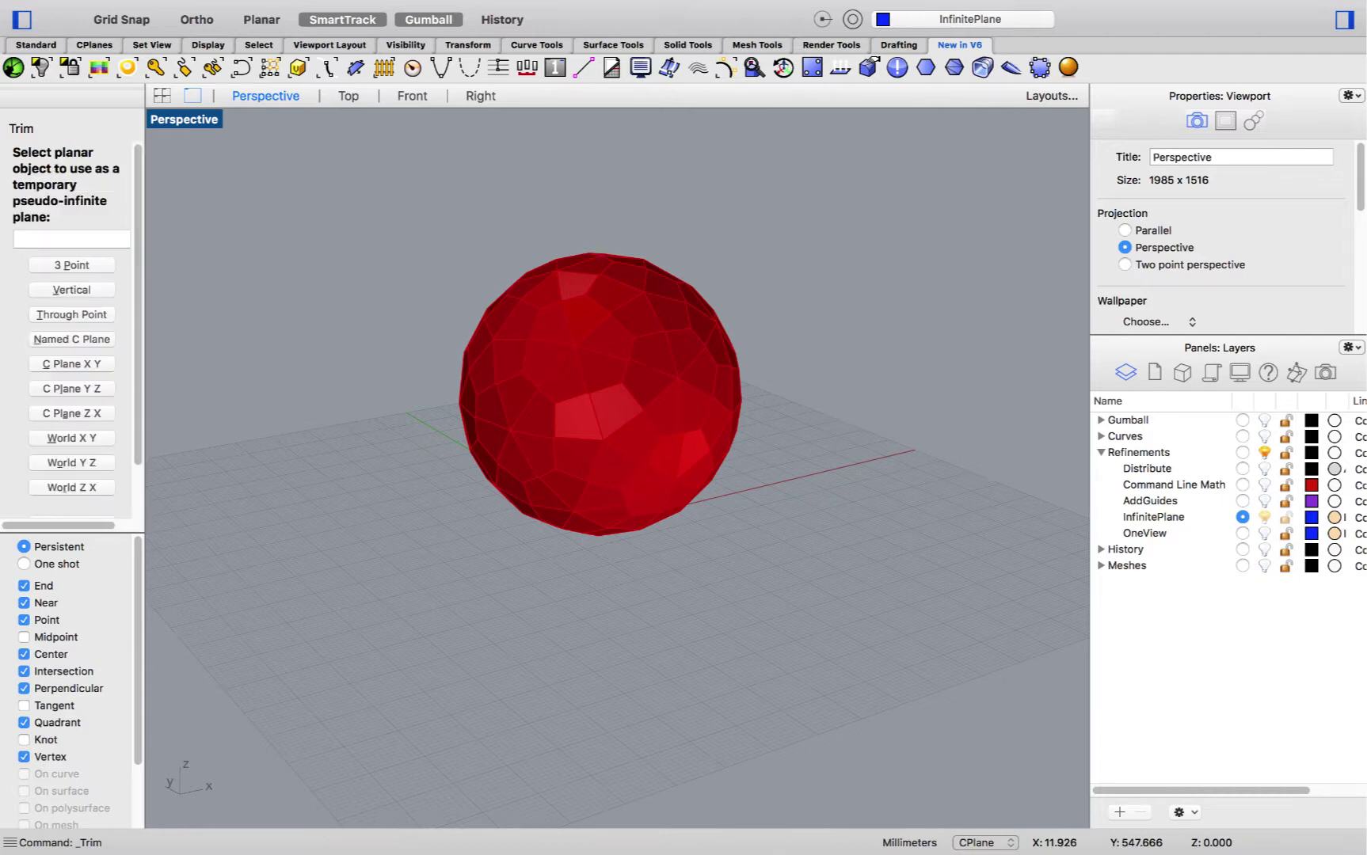
pyautogui.click(67, 290)
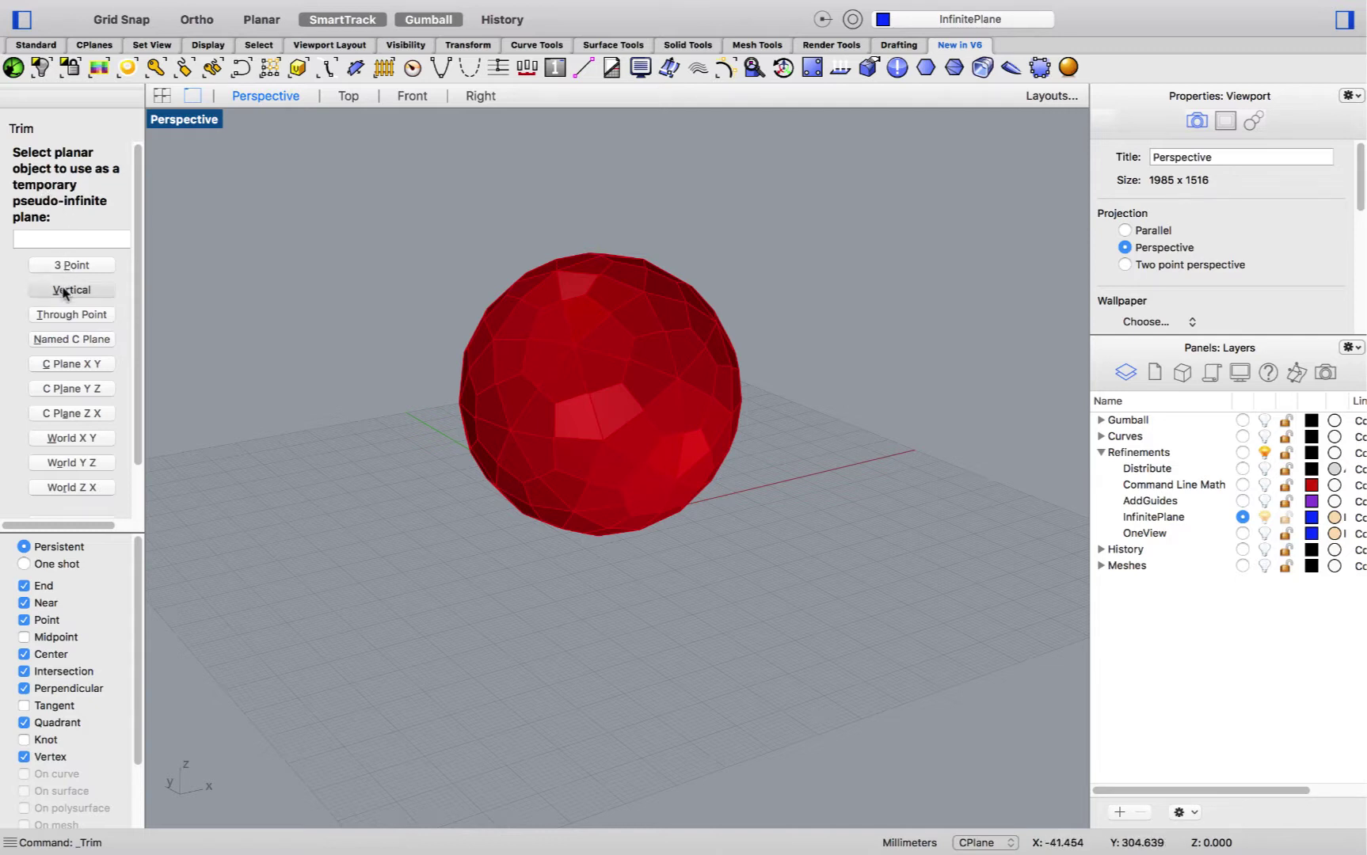
pyautogui.moveTo(342, 244); pyautogui.dragTo(353, 357, button='right')
pyautogui.click(366, 377)
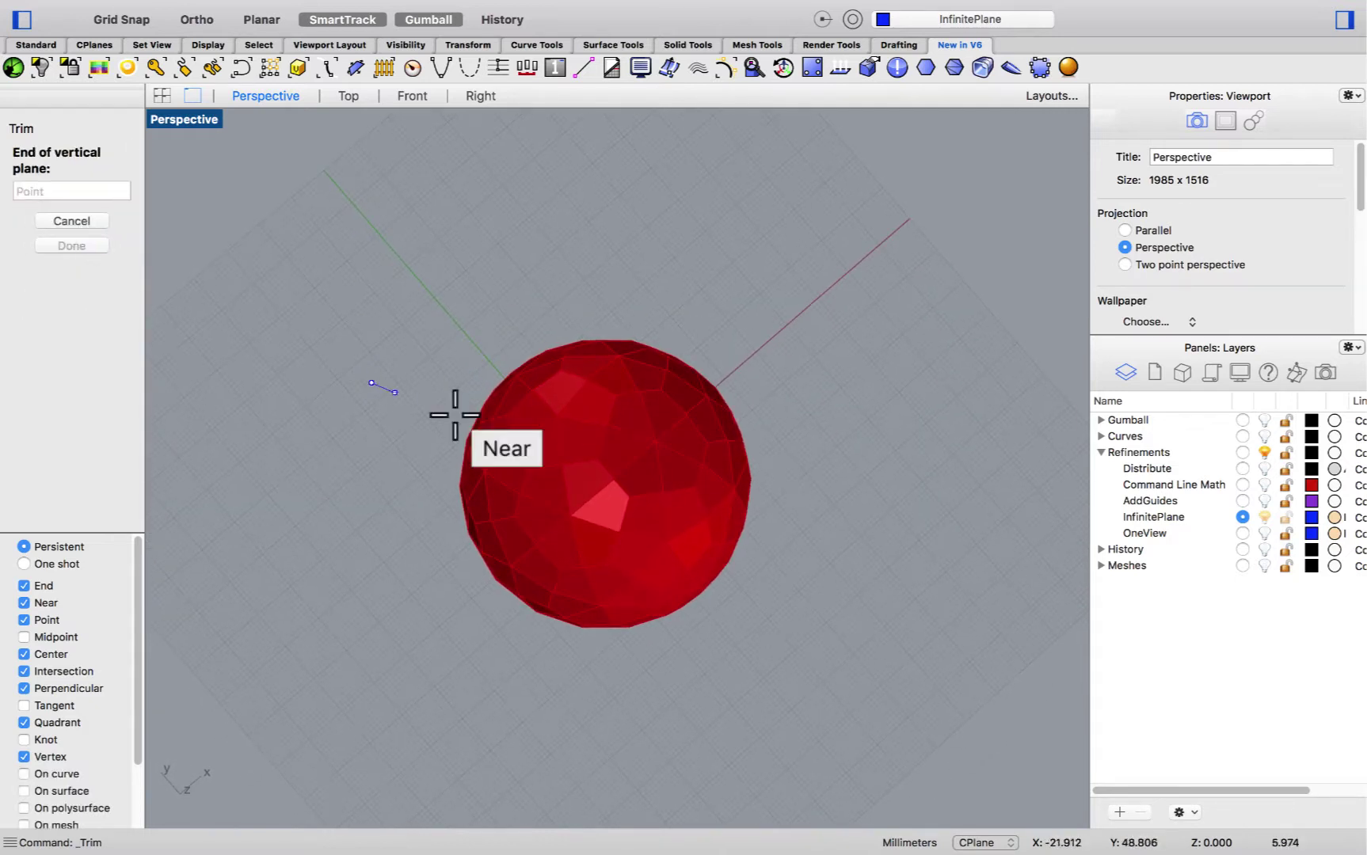
pyautogui.click(840, 496)
pyautogui.moveTo(681, 570); pyautogui.dragTo(687, 498, button='right')
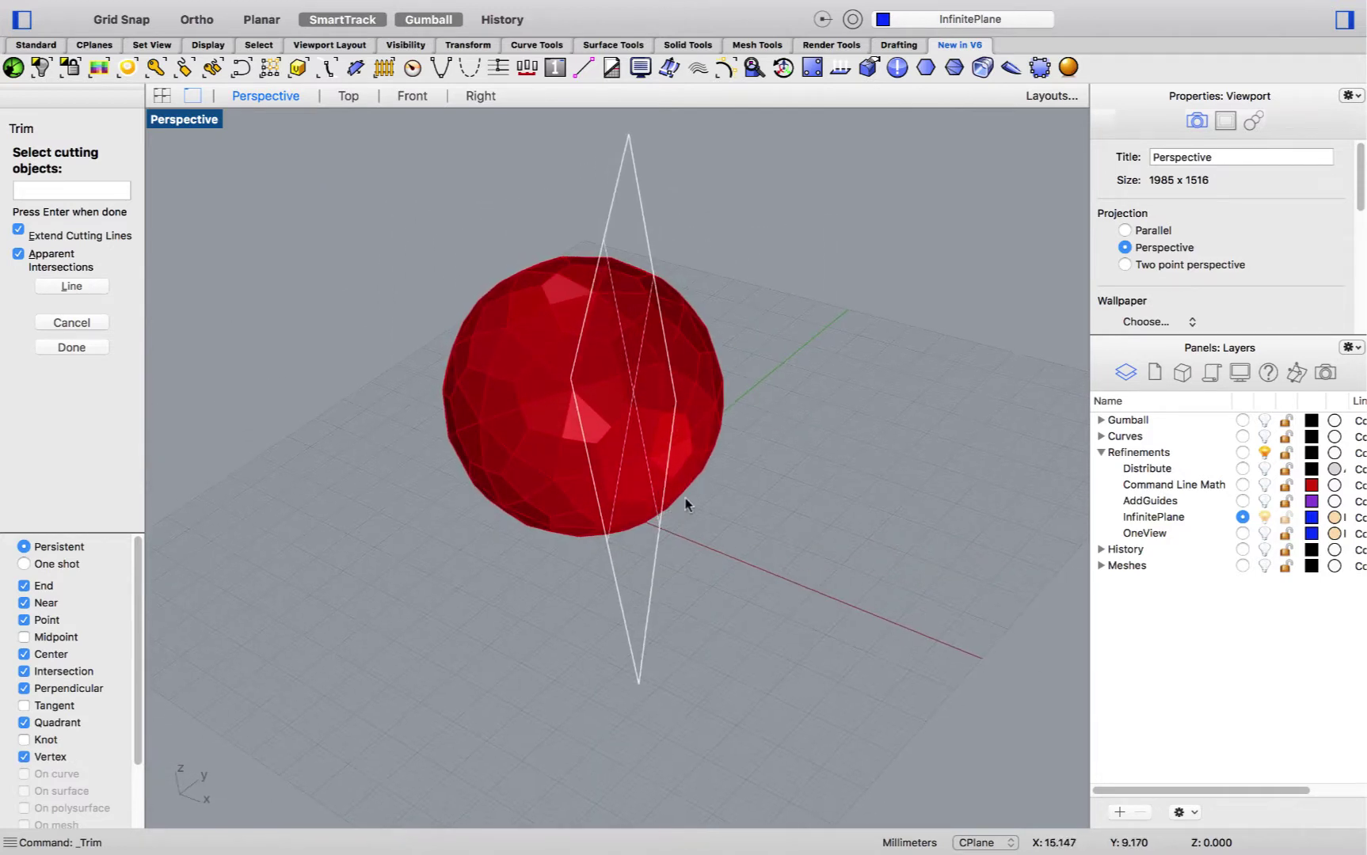
# - Trim away the sphere part beyond the plane, leaving a half-sphere
pyautogui.rightClick(707, 433)
pyautogui.click(711, 423)
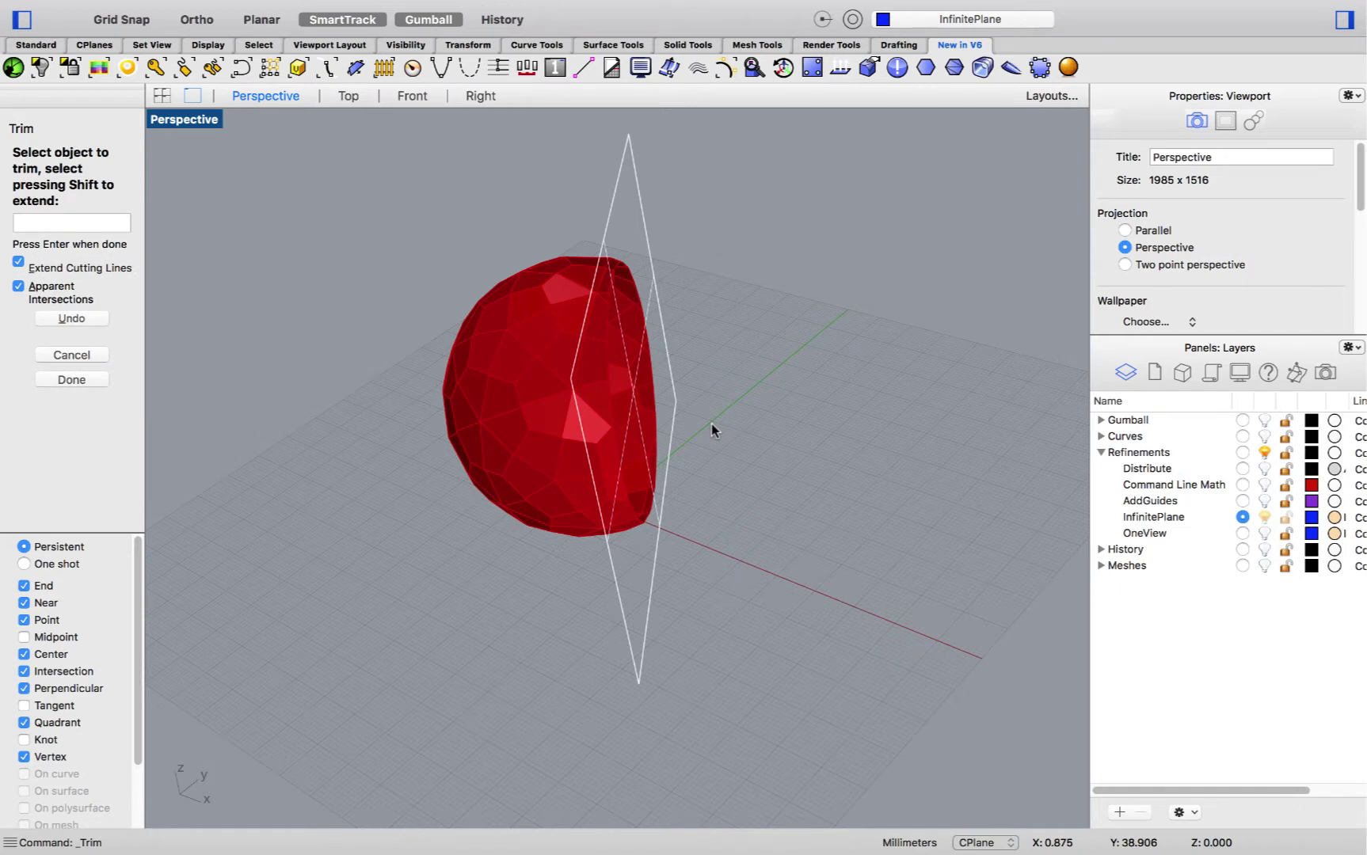
pyautogui.rightClick(711, 425)
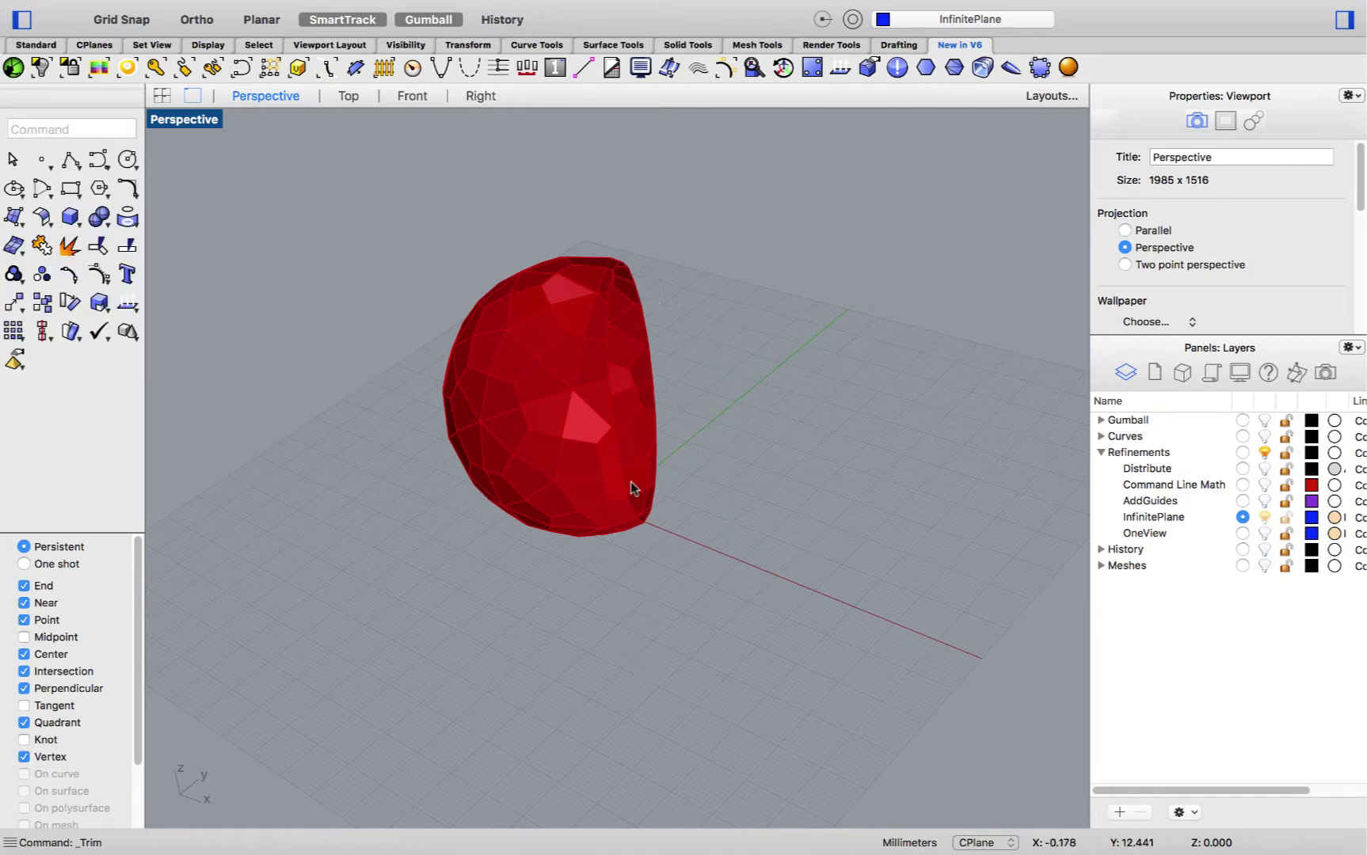
pyautogui.moveTo(638, 469)
pyautogui.mouseDown(button='right')
pyautogui.moveTo(738, 436)
pyautogui.moveTo(663, 470)
pyautogui.mouseUp(button='right')
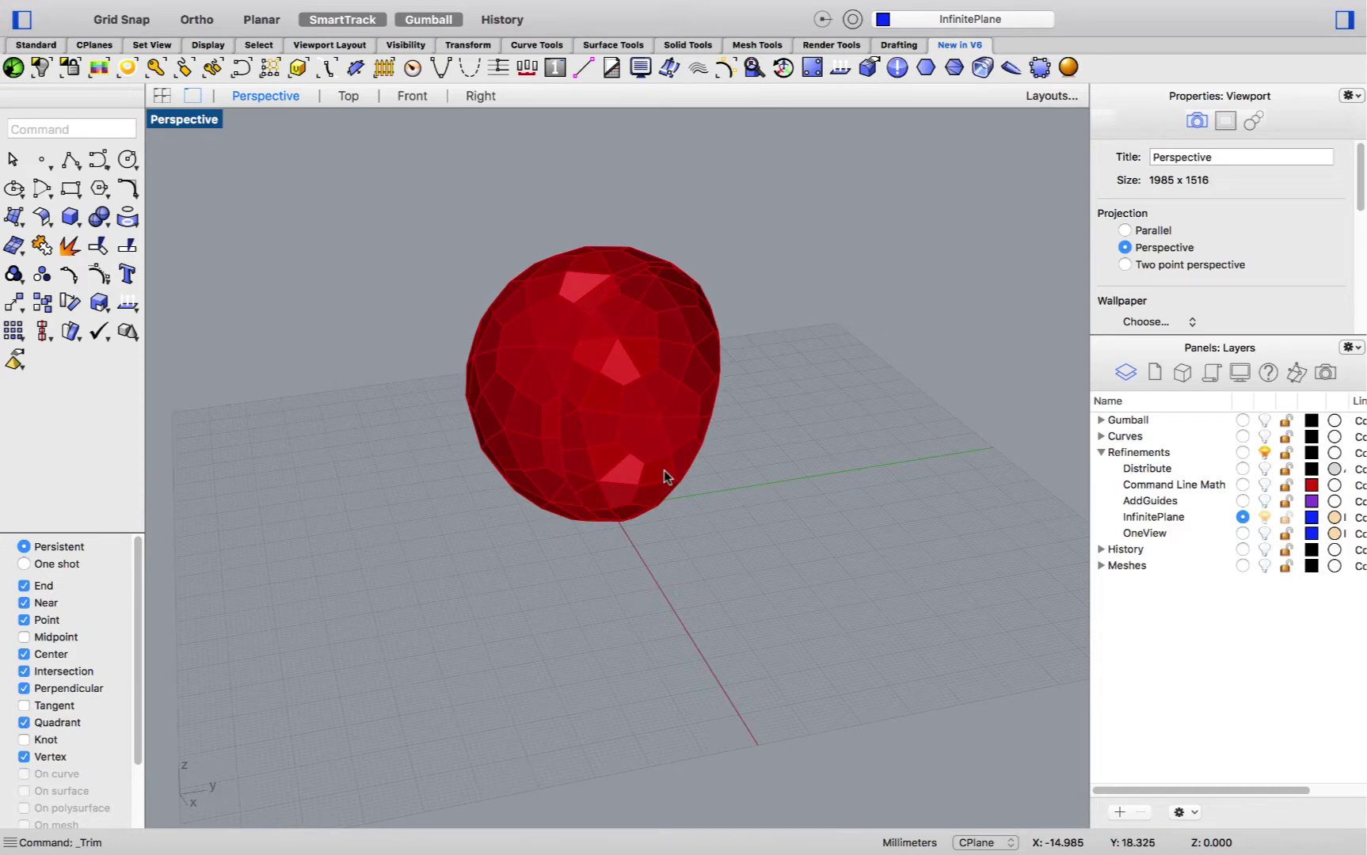
# - Restore the sphere and BooleanSplit it with a temporary infinite plane on the construction ZX
pyautogui.press('super+z')
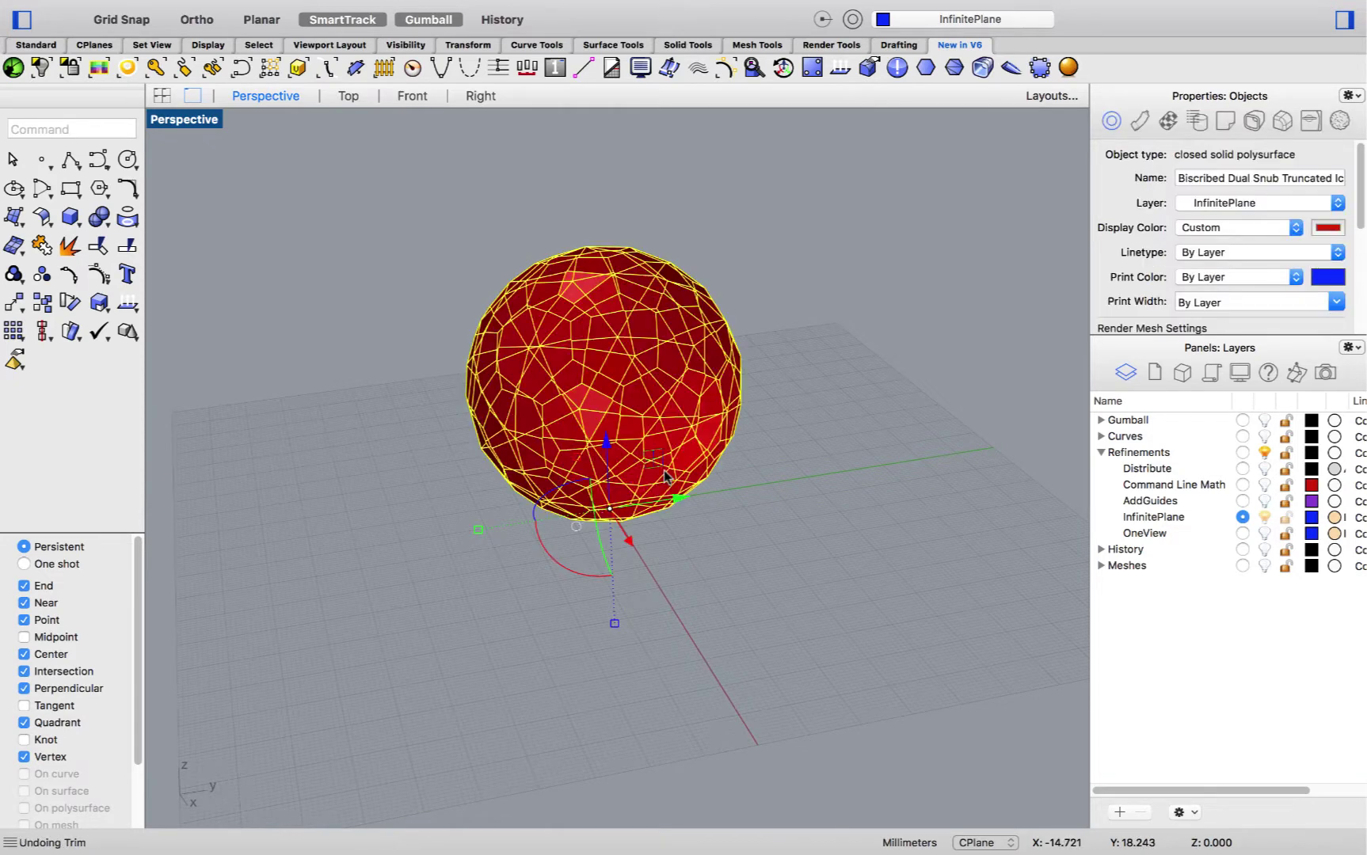
pyautogui.click(452, 254)
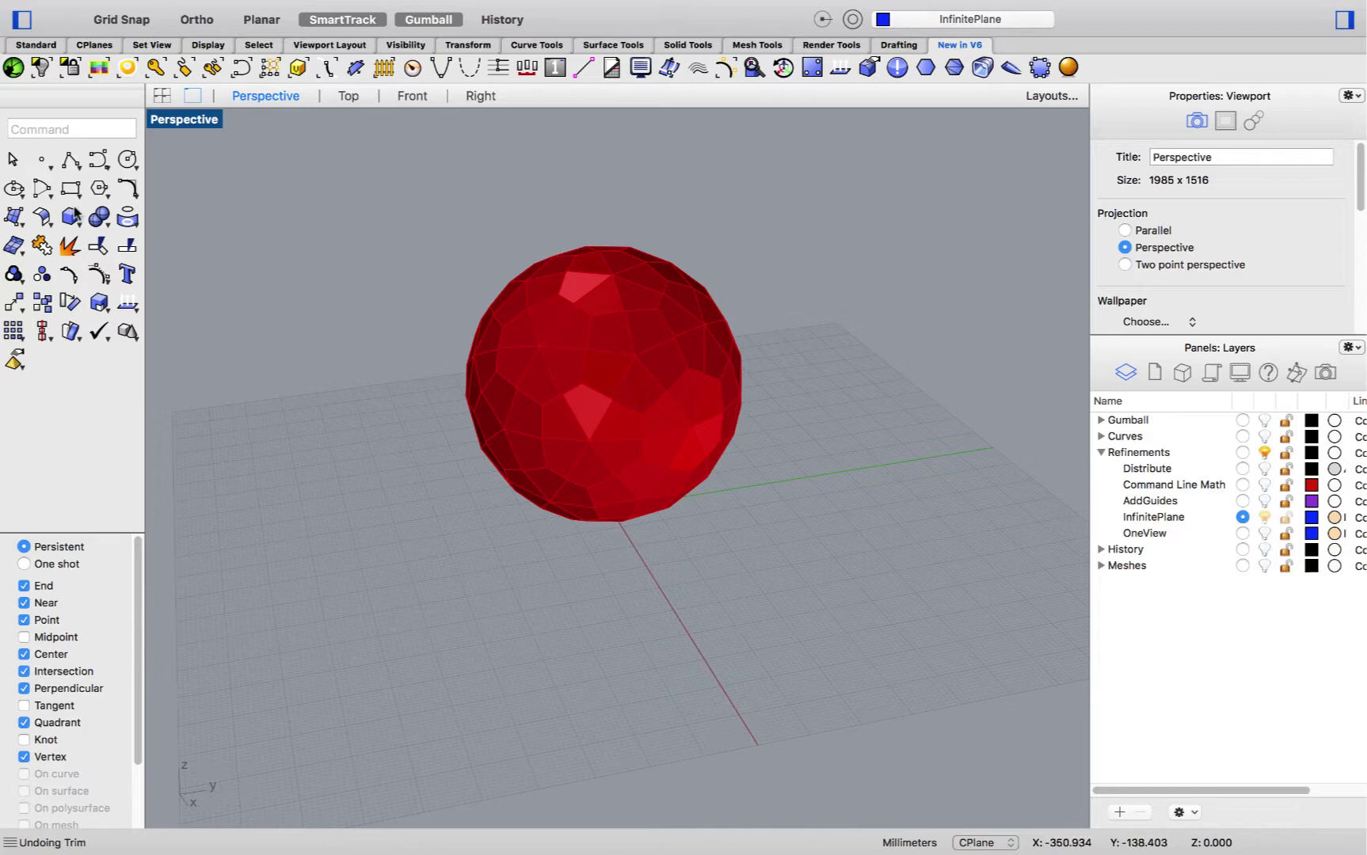
pyautogui.click(99, 219)
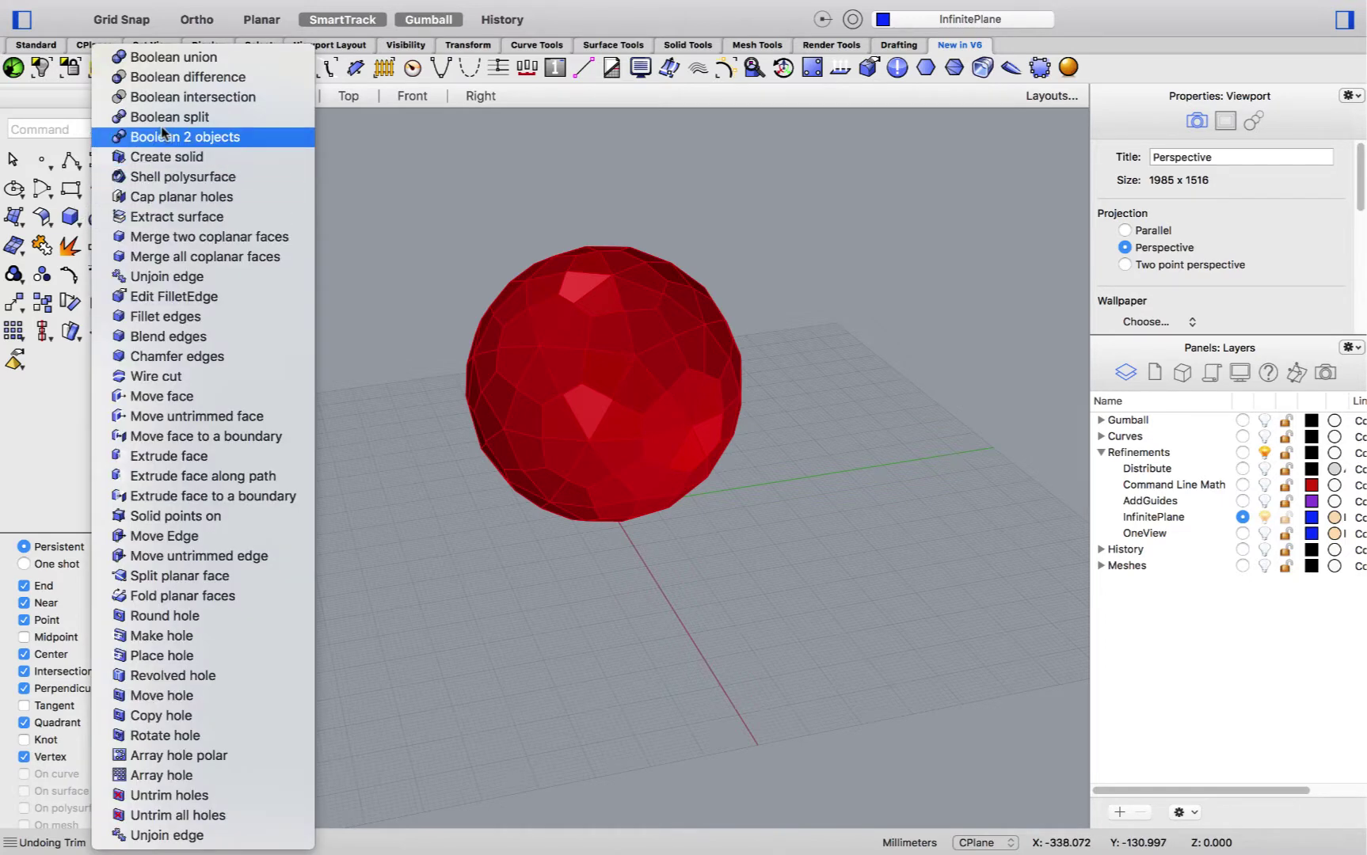
pyautogui.click(239, 117)
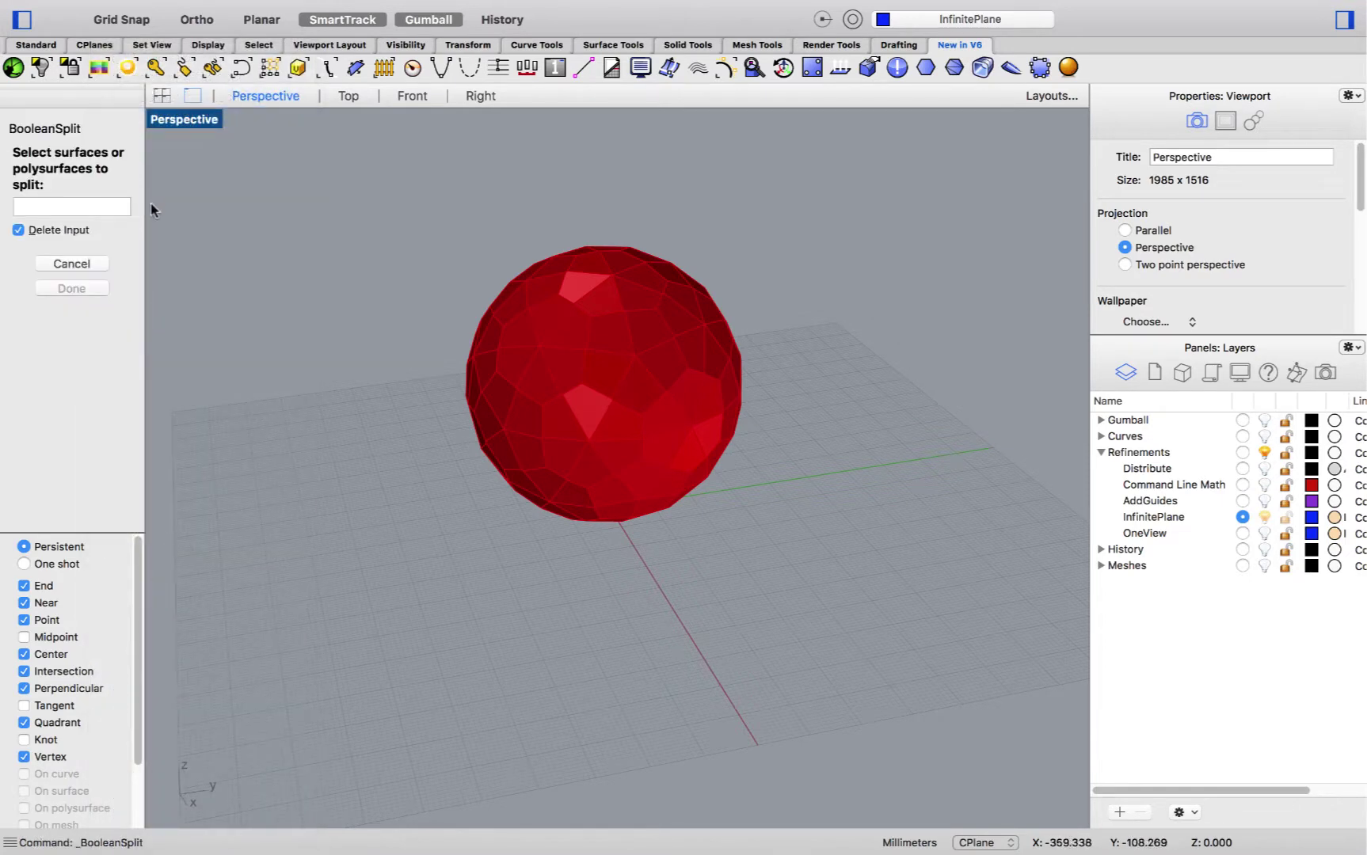
pyautogui.click(663, 360)
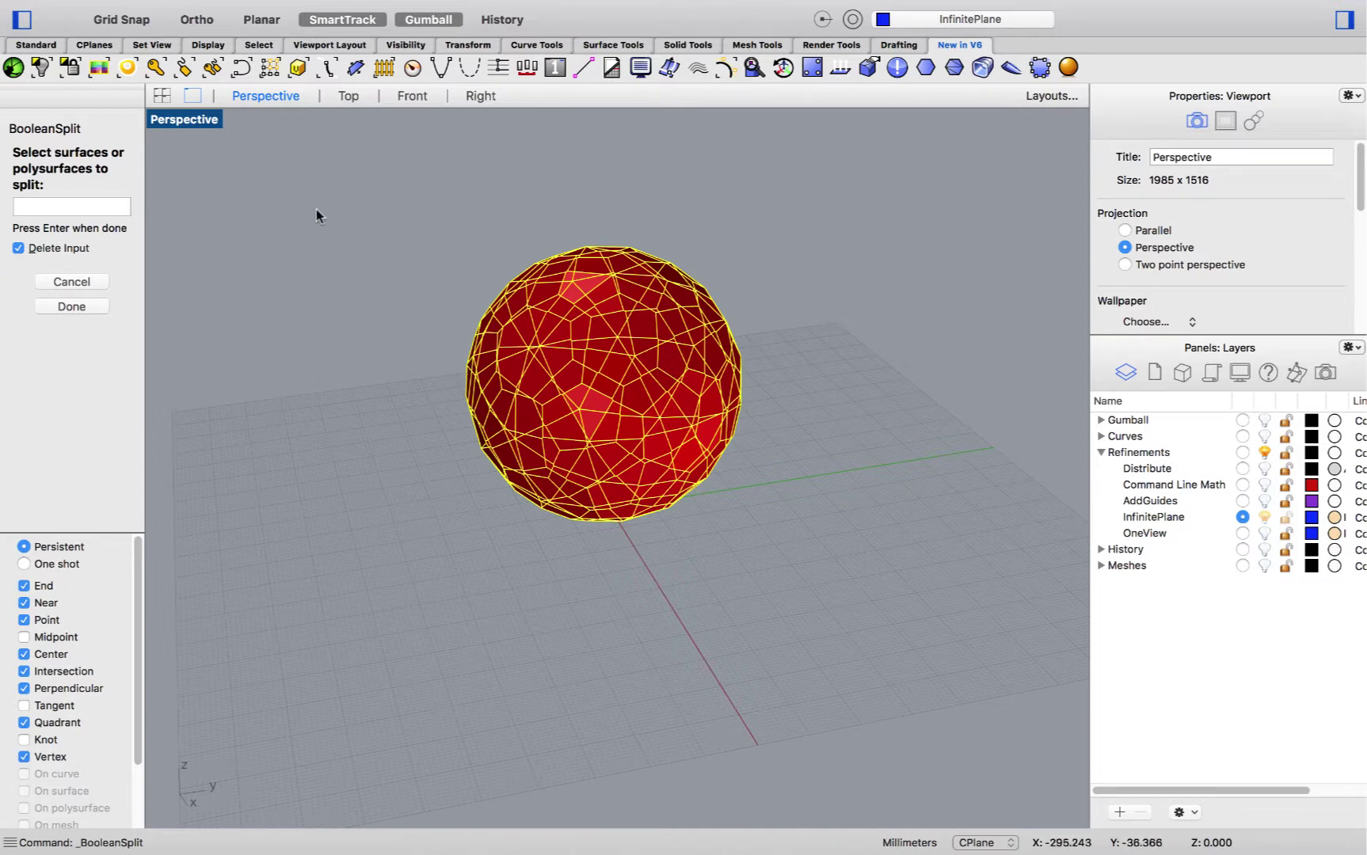
pyautogui.press('Return')
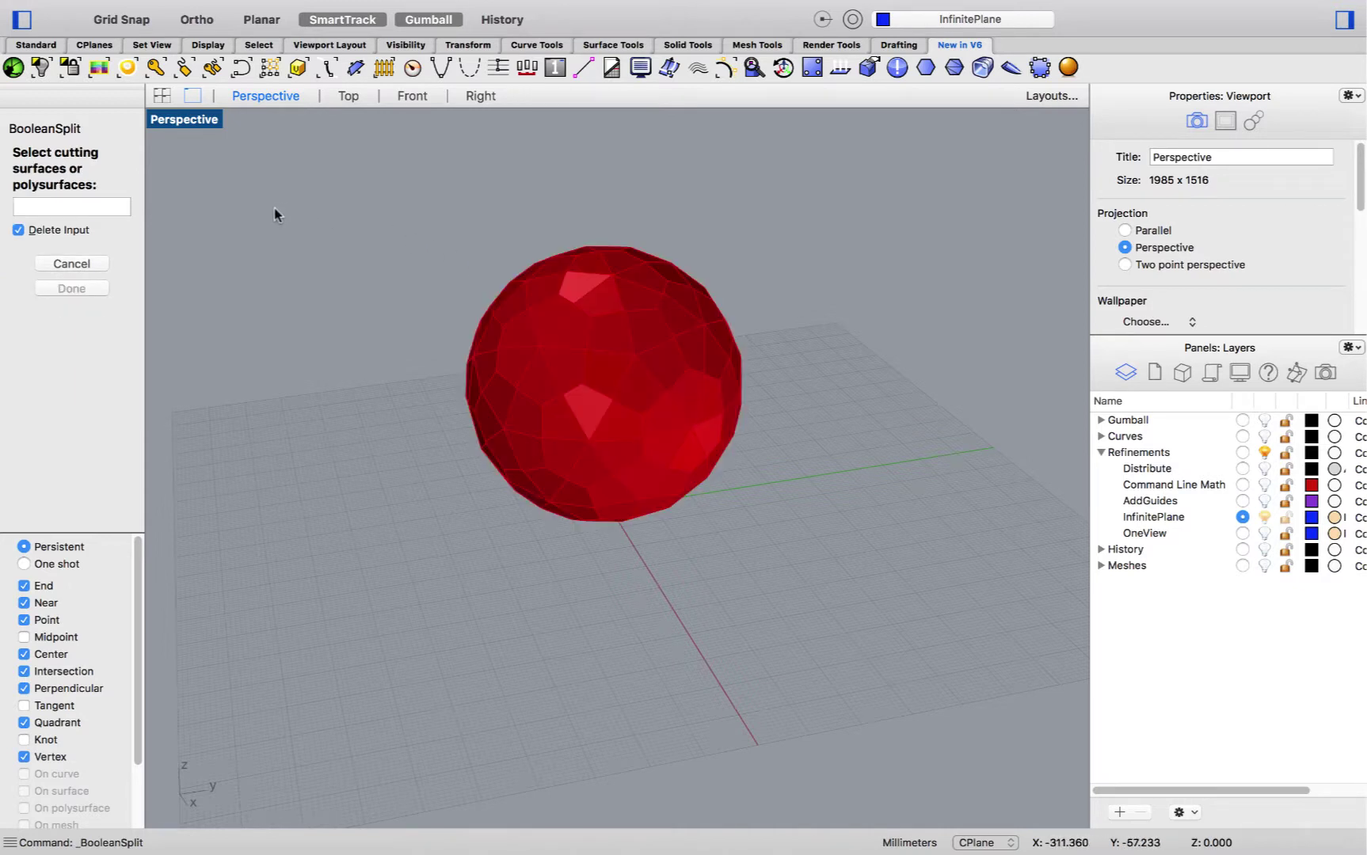
pyautogui.click(94, 208)
pyautogui.write('ip')
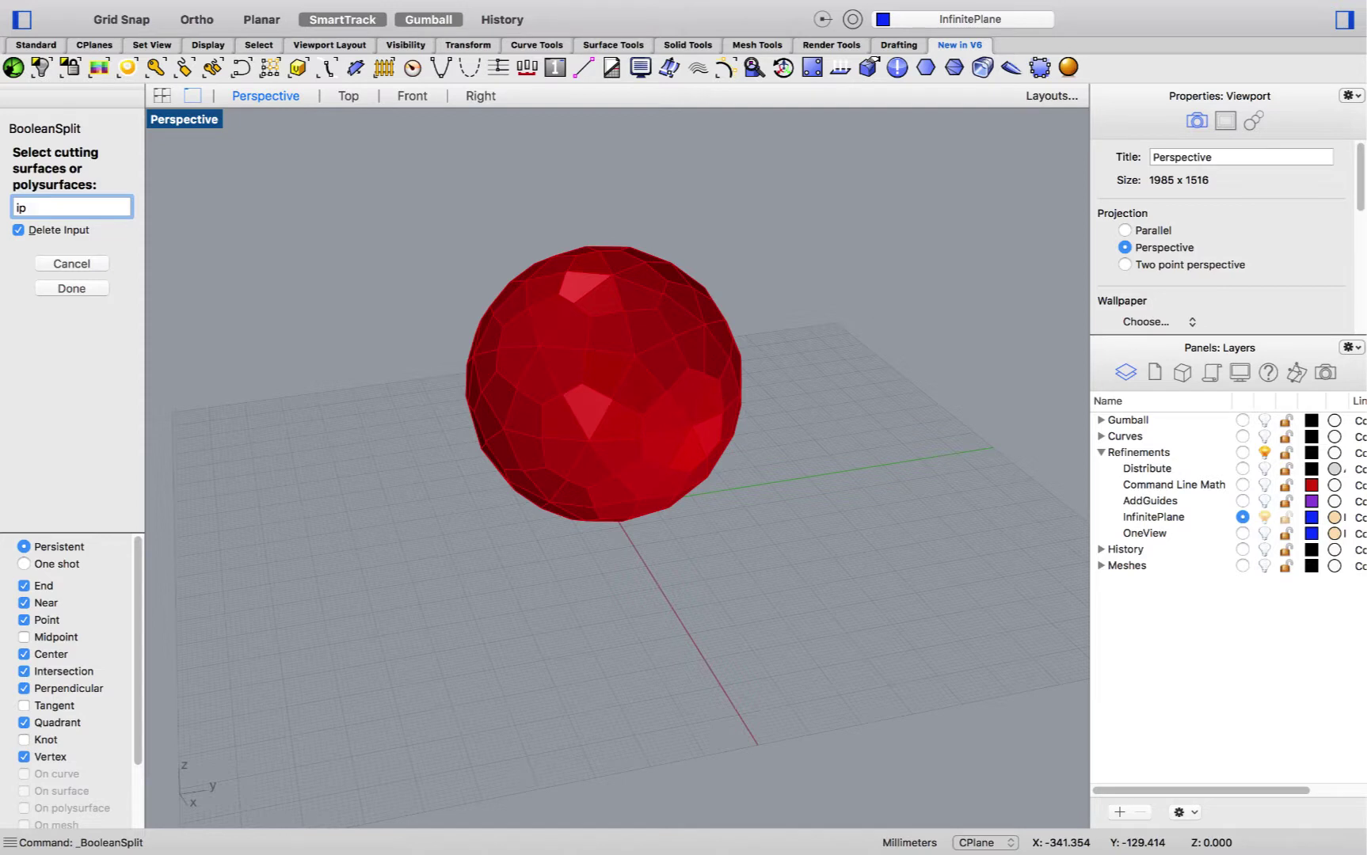
pyautogui.press('Return')
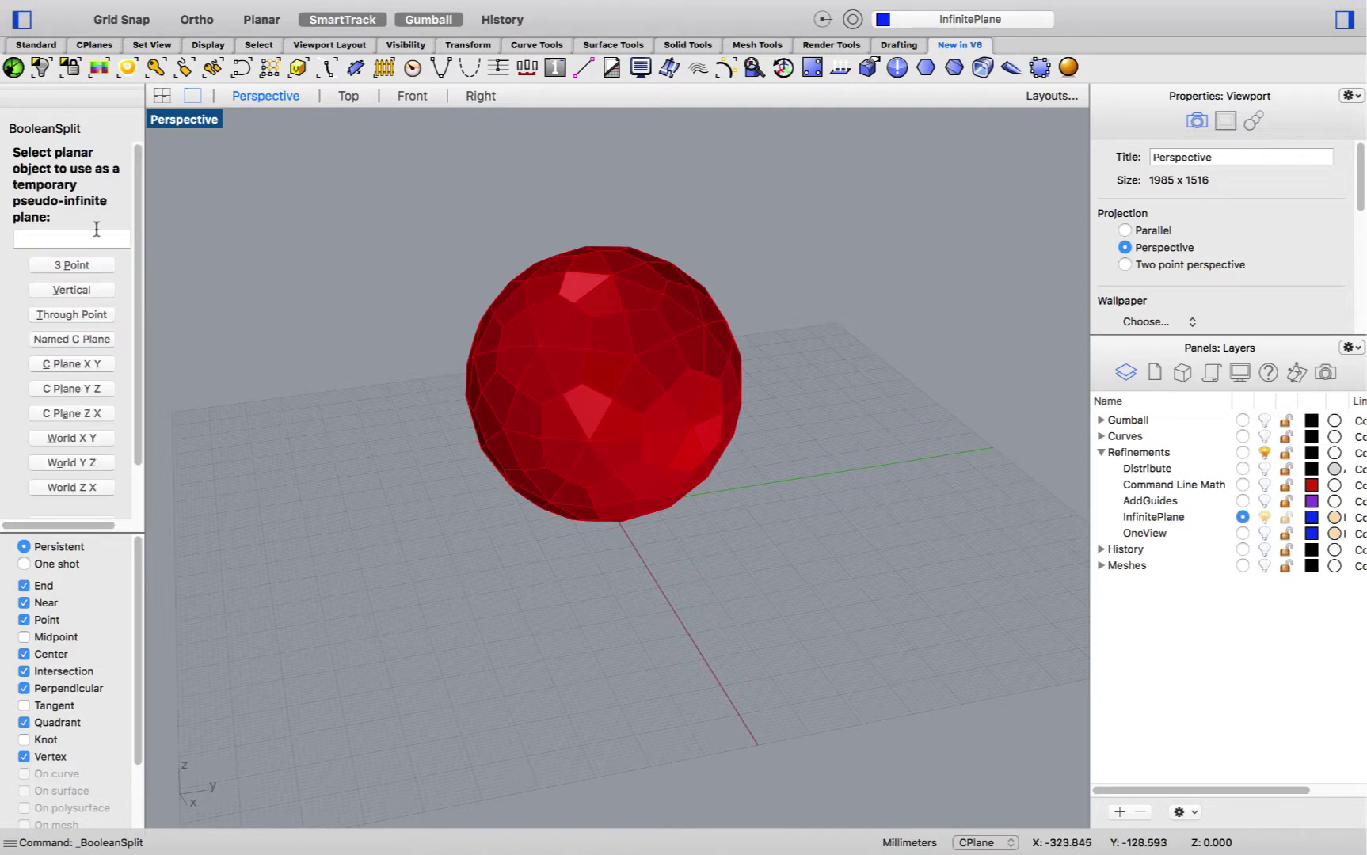
pyautogui.click(78, 411)
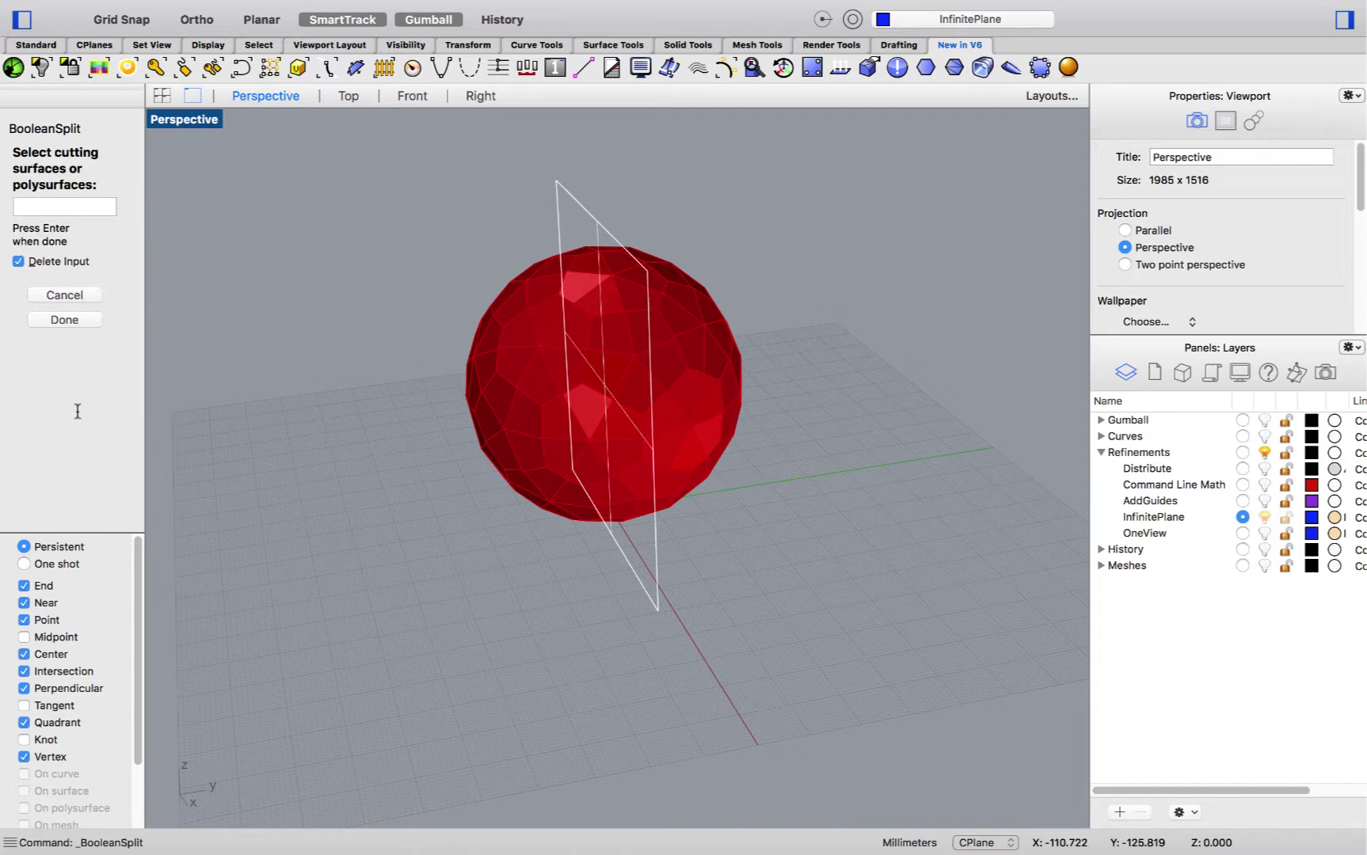
pyautogui.press('Return')
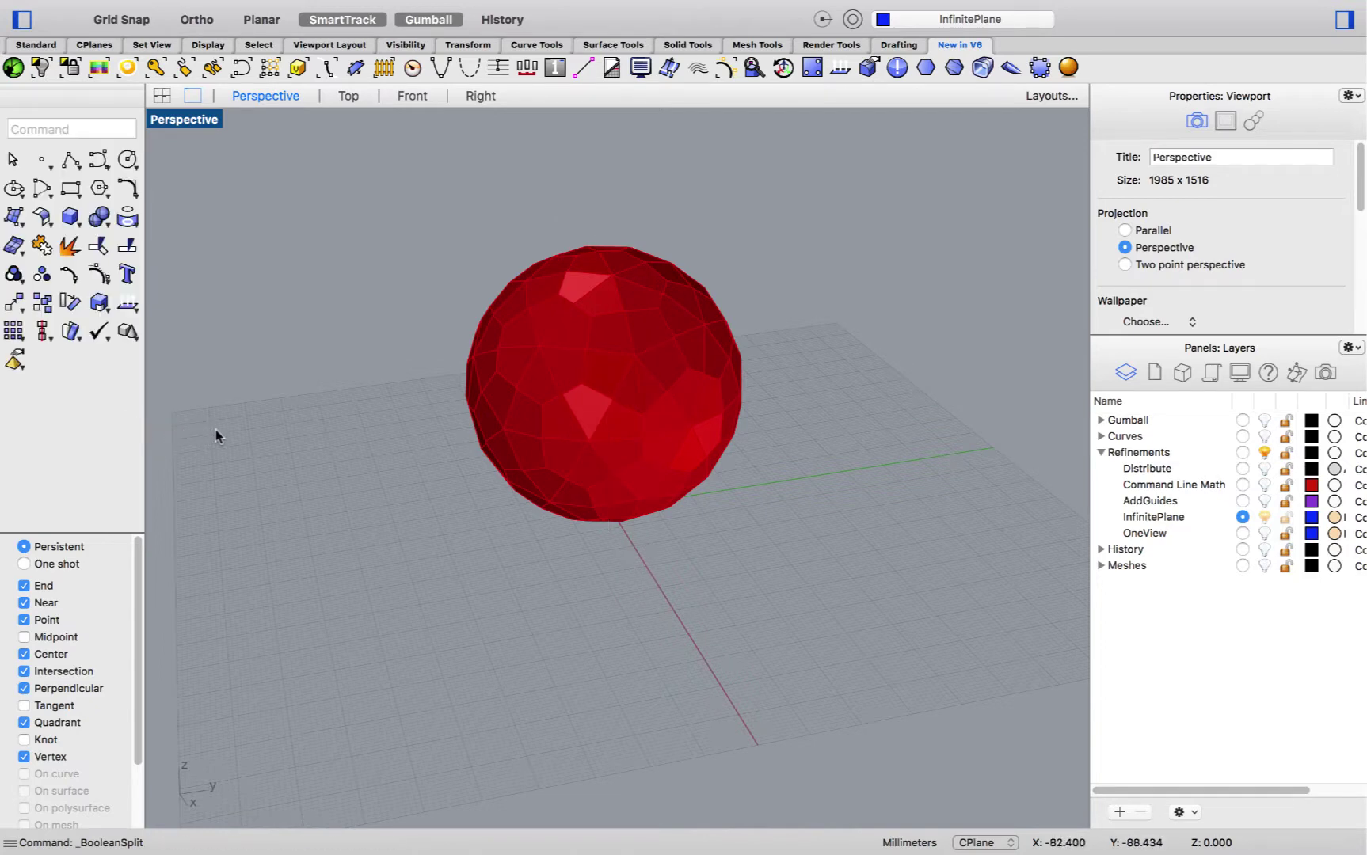
# - Drag the left half of the split sphere away from the right half
pyautogui.click(512, 404)
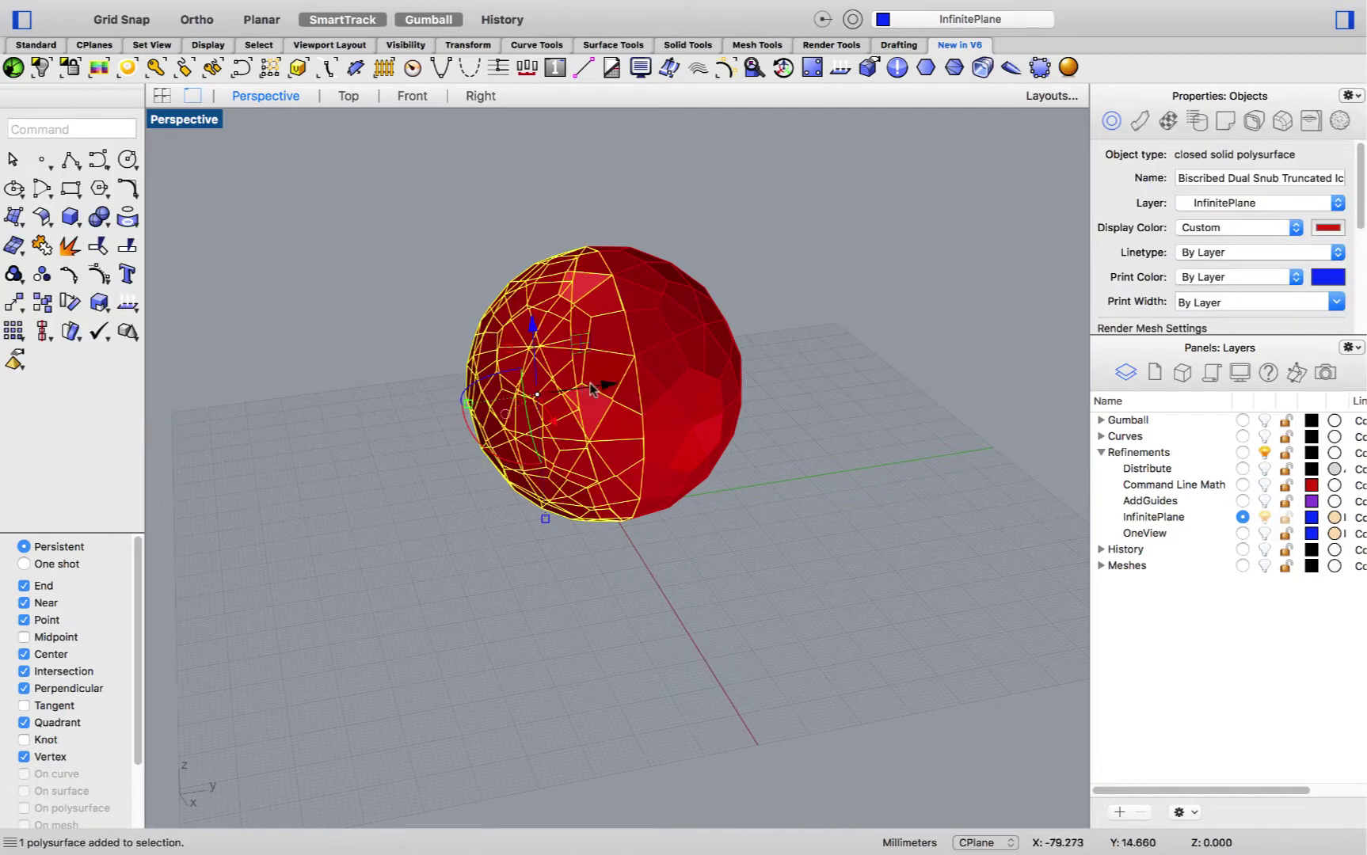
pyautogui.moveTo(590, 388); pyautogui.dragTo(430, 410)
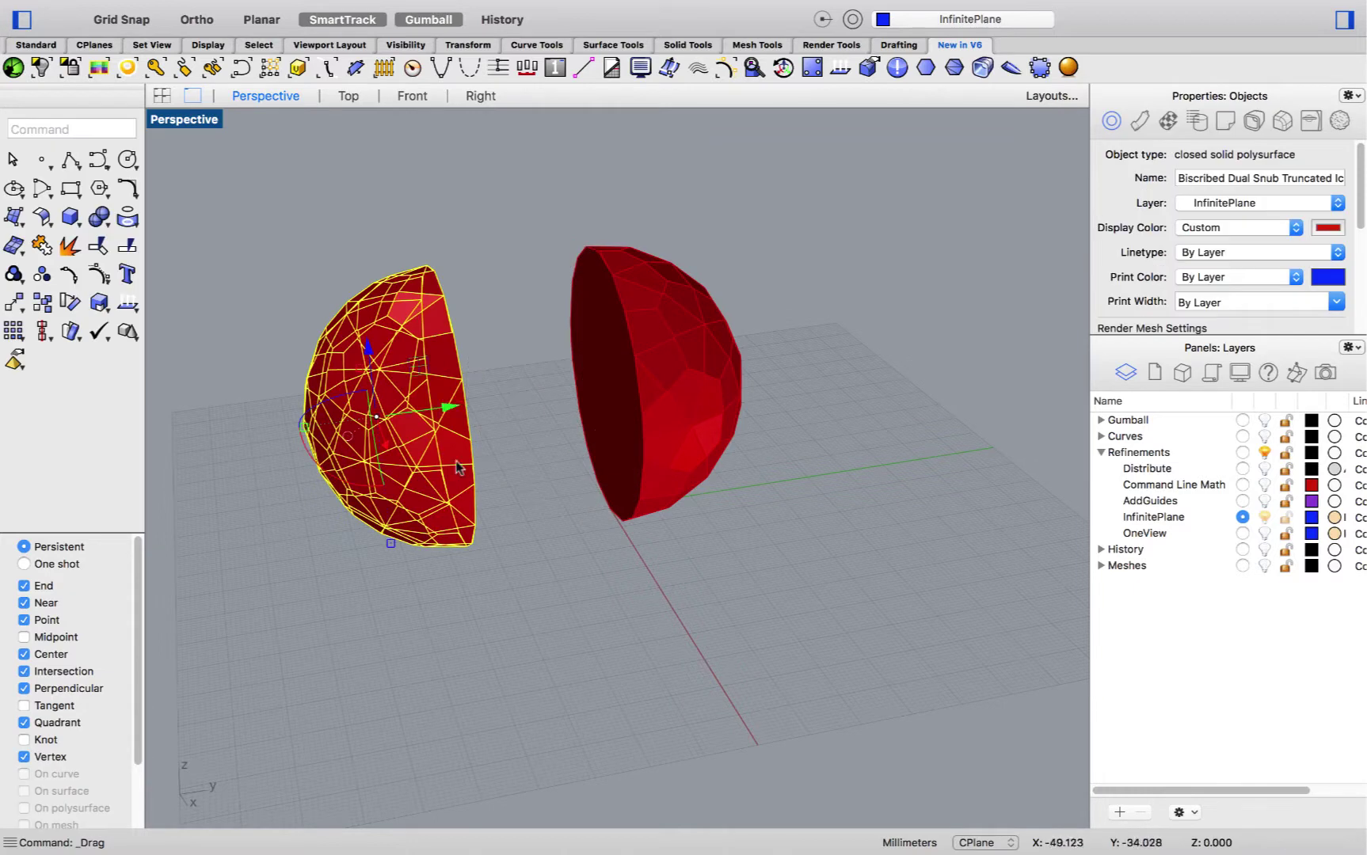
pyautogui.click(531, 475)
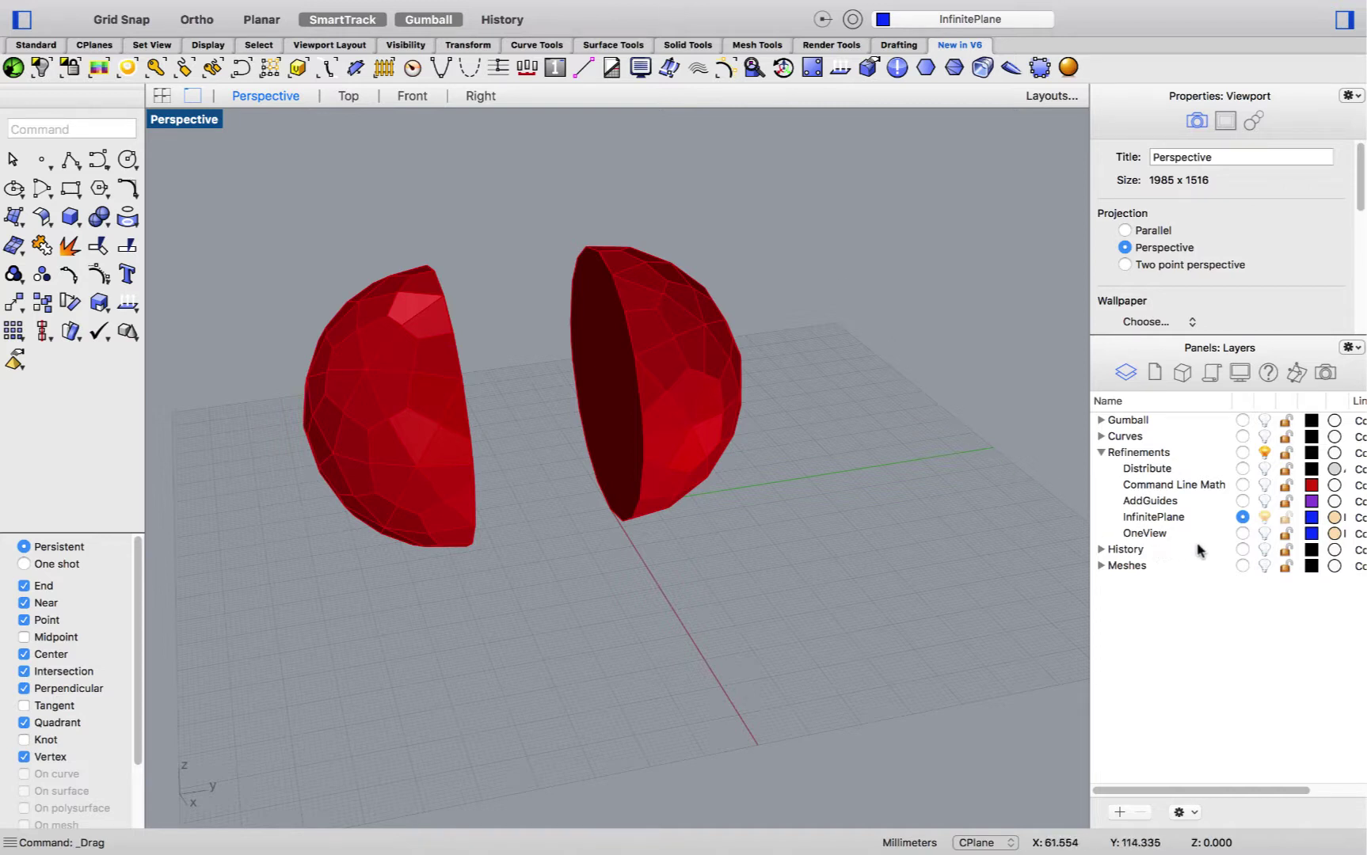
# - Make OneView current, hide InfinitePlane, and enable OneView so orbiting snaps to standard views
pyautogui.click(1243, 533)
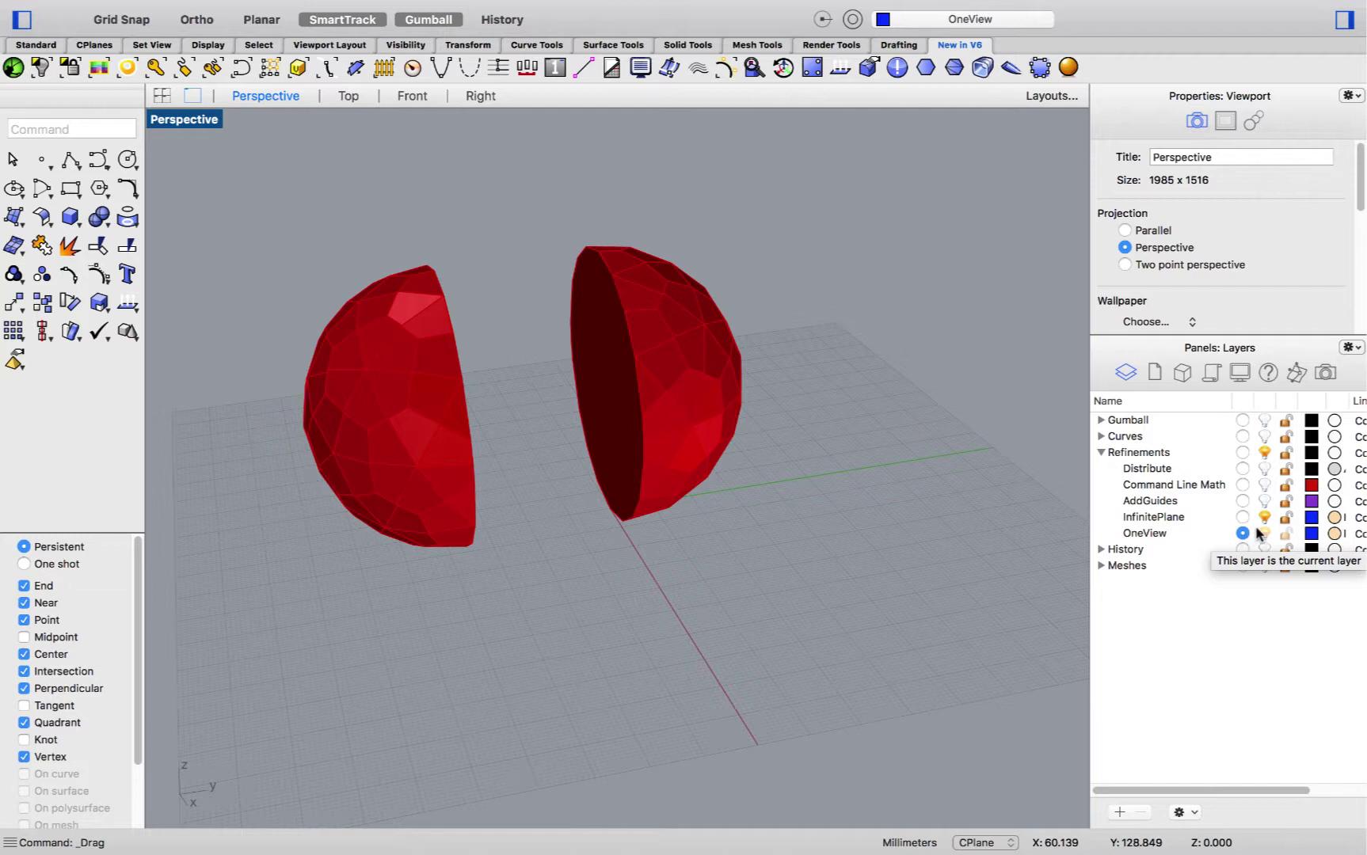
pyautogui.click(1264, 517)
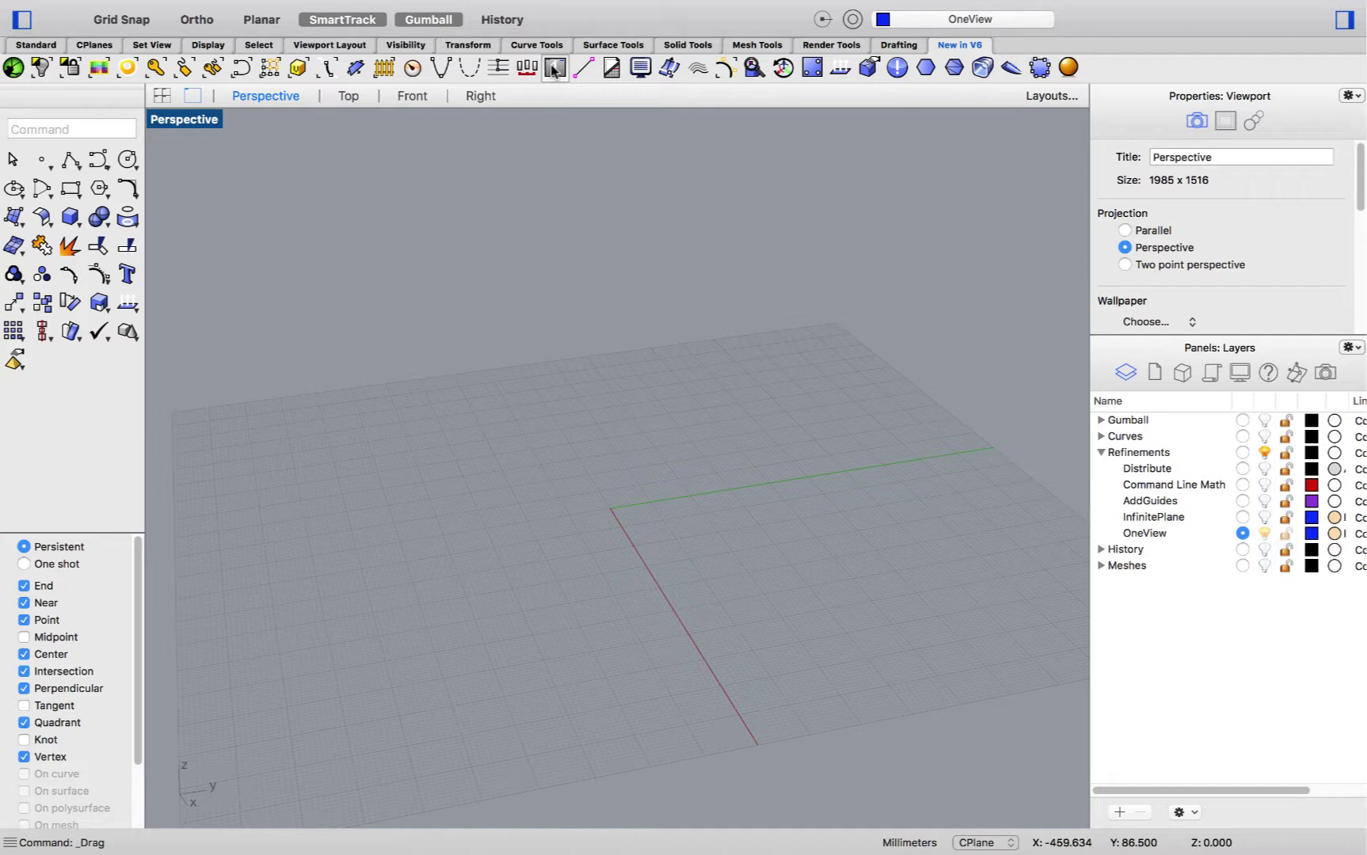
pyautogui.click(554, 67)
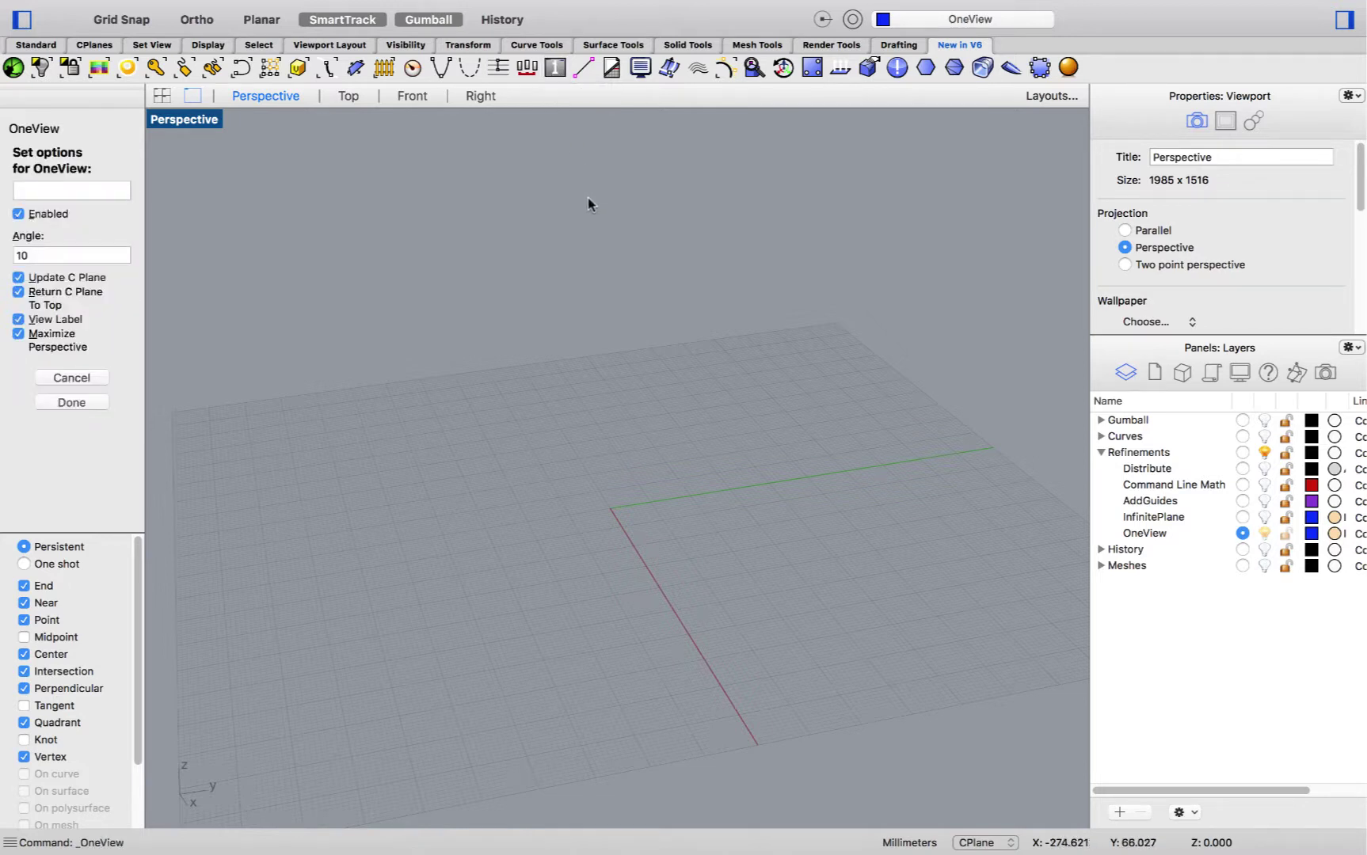
pyautogui.press('Return')
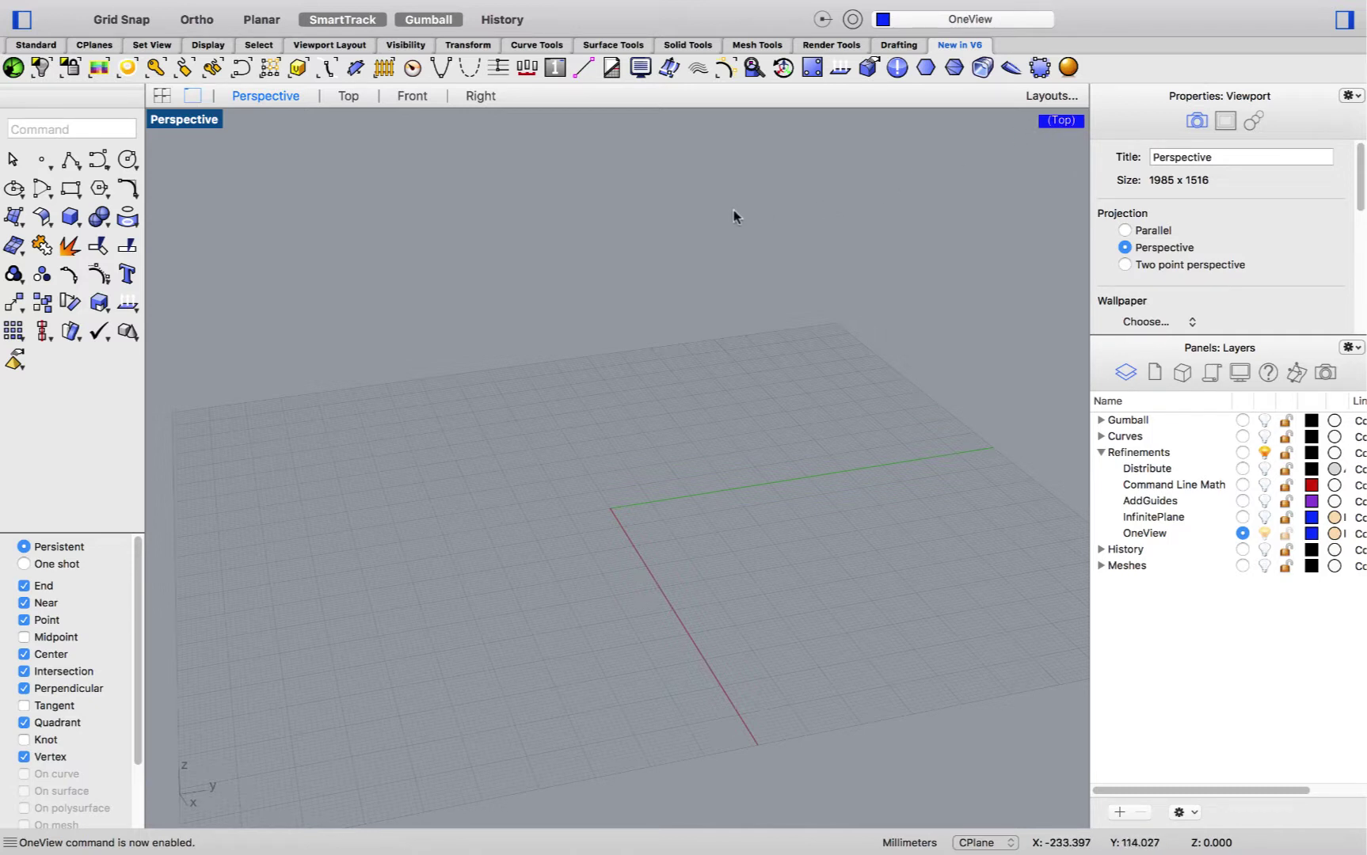
pyautogui.moveTo(698, 262); pyautogui.dragTo(666, 345, button='right')
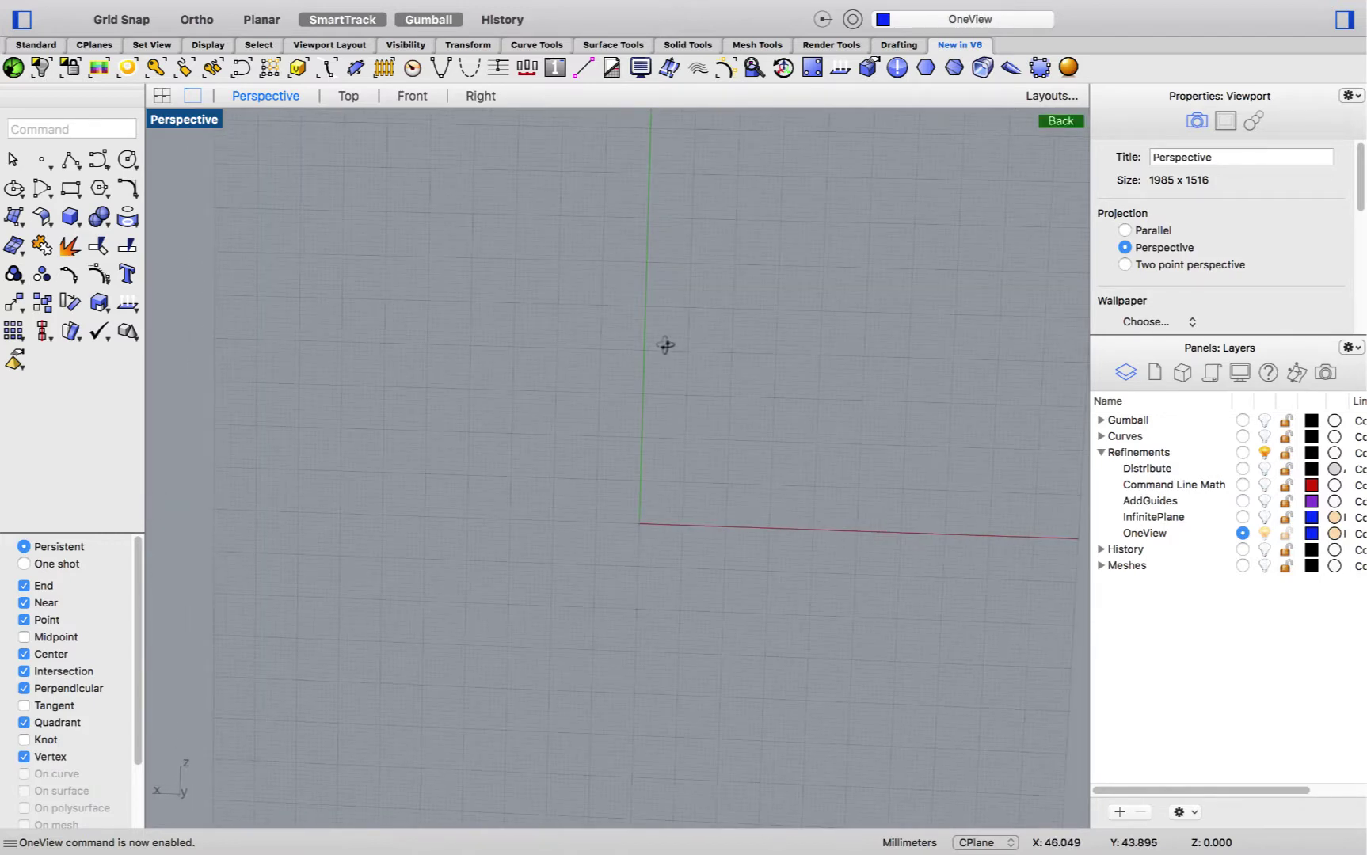
pyautogui.moveTo(833, 384); pyautogui.dragTo(686, 302, button='right')
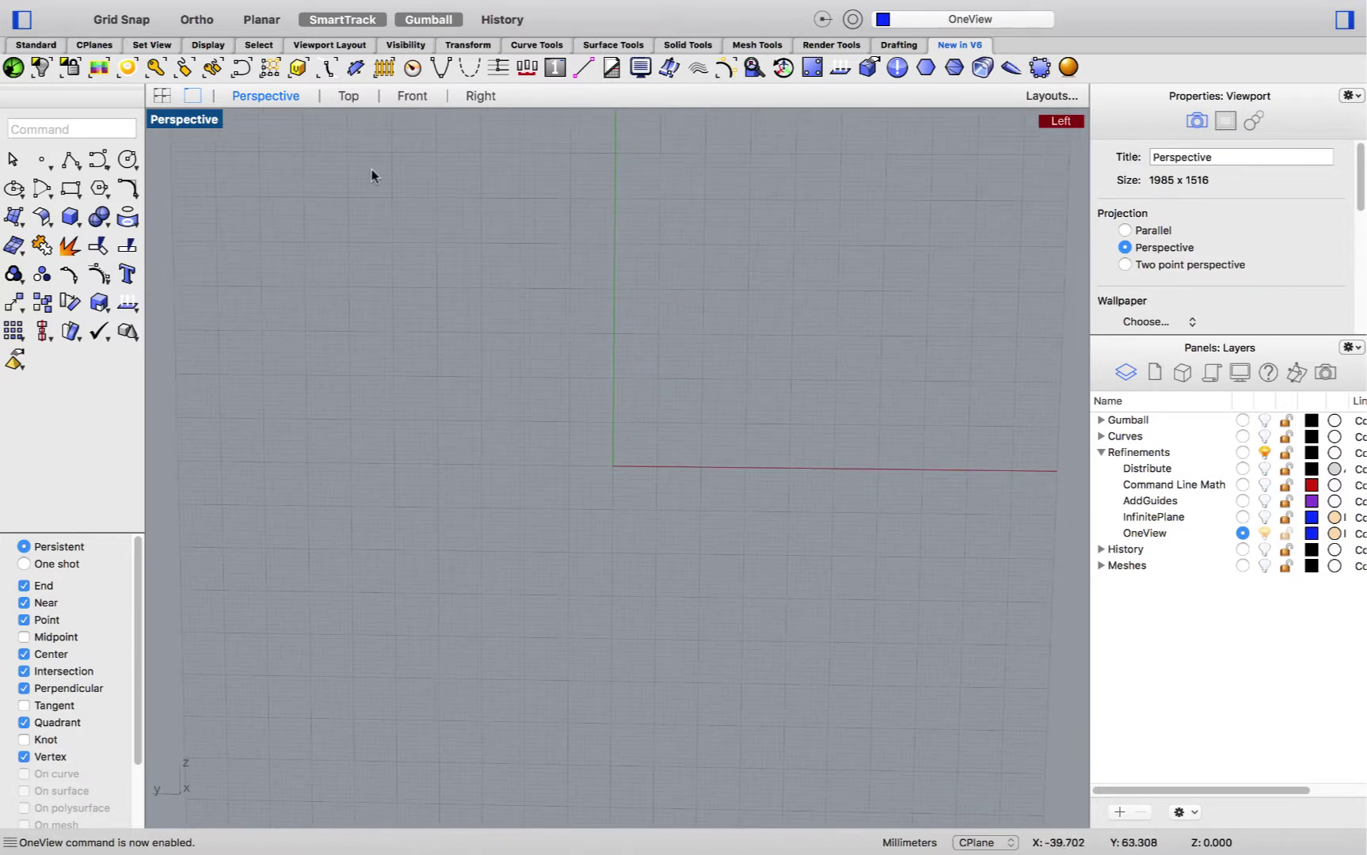
# - Draw a circle centred at the origin with an axis-constrained radius
pyautogui.click(128, 160)
pyautogui.write('0')
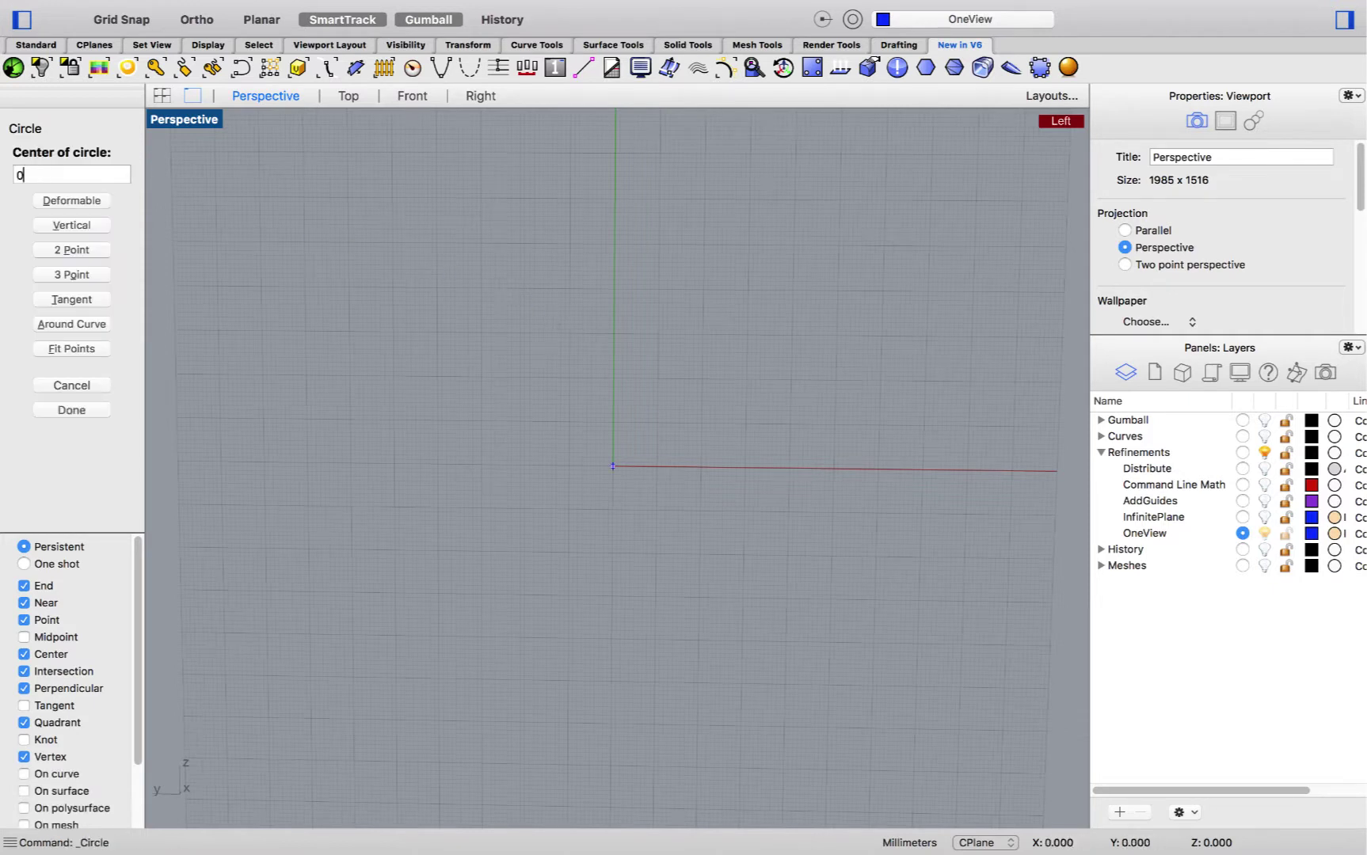
pyautogui.press('Return')
pyautogui.press('shift')
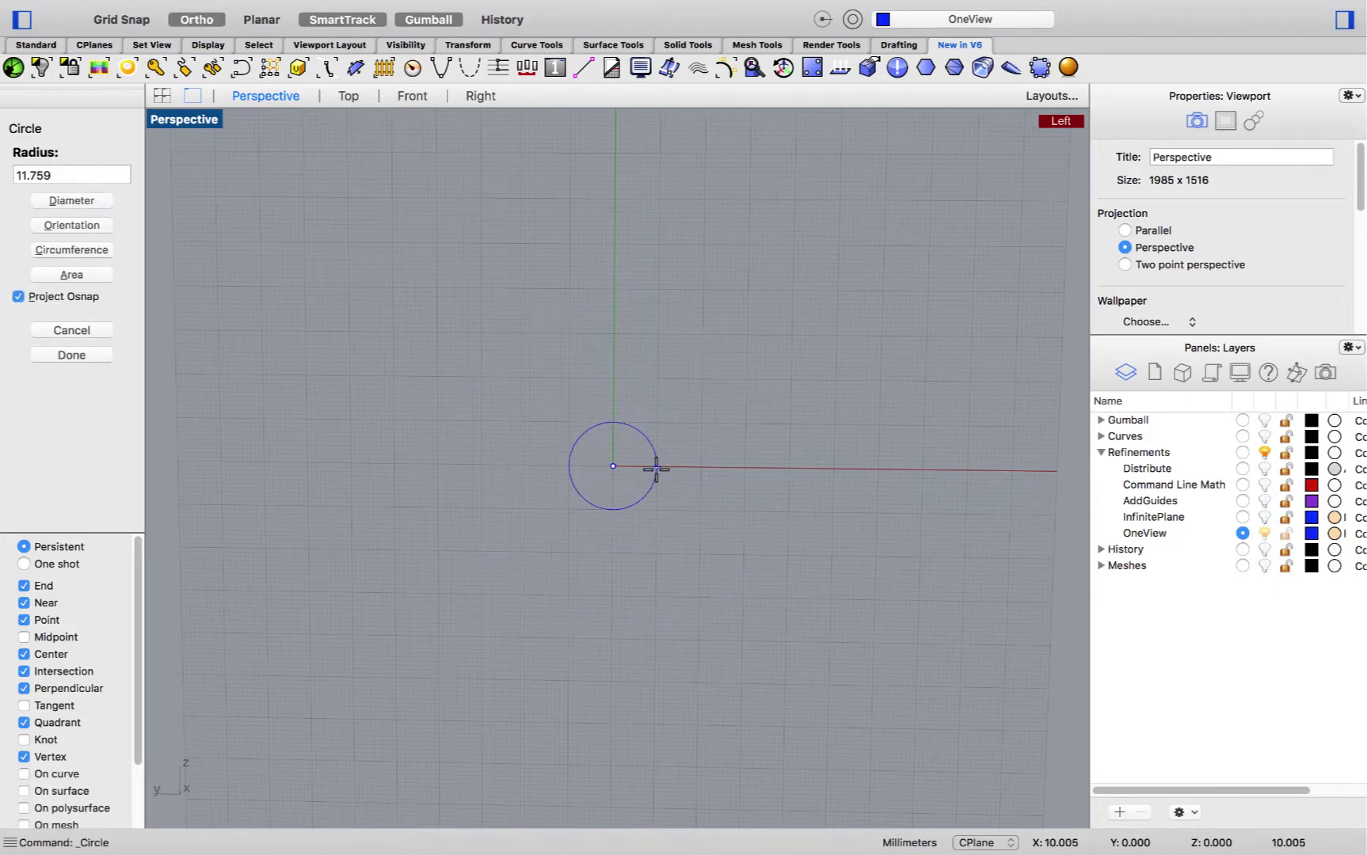
pyautogui.click(657, 468)
# - Draw a larger deformable circle centred at the origin
pyautogui.rightClick(681, 392)
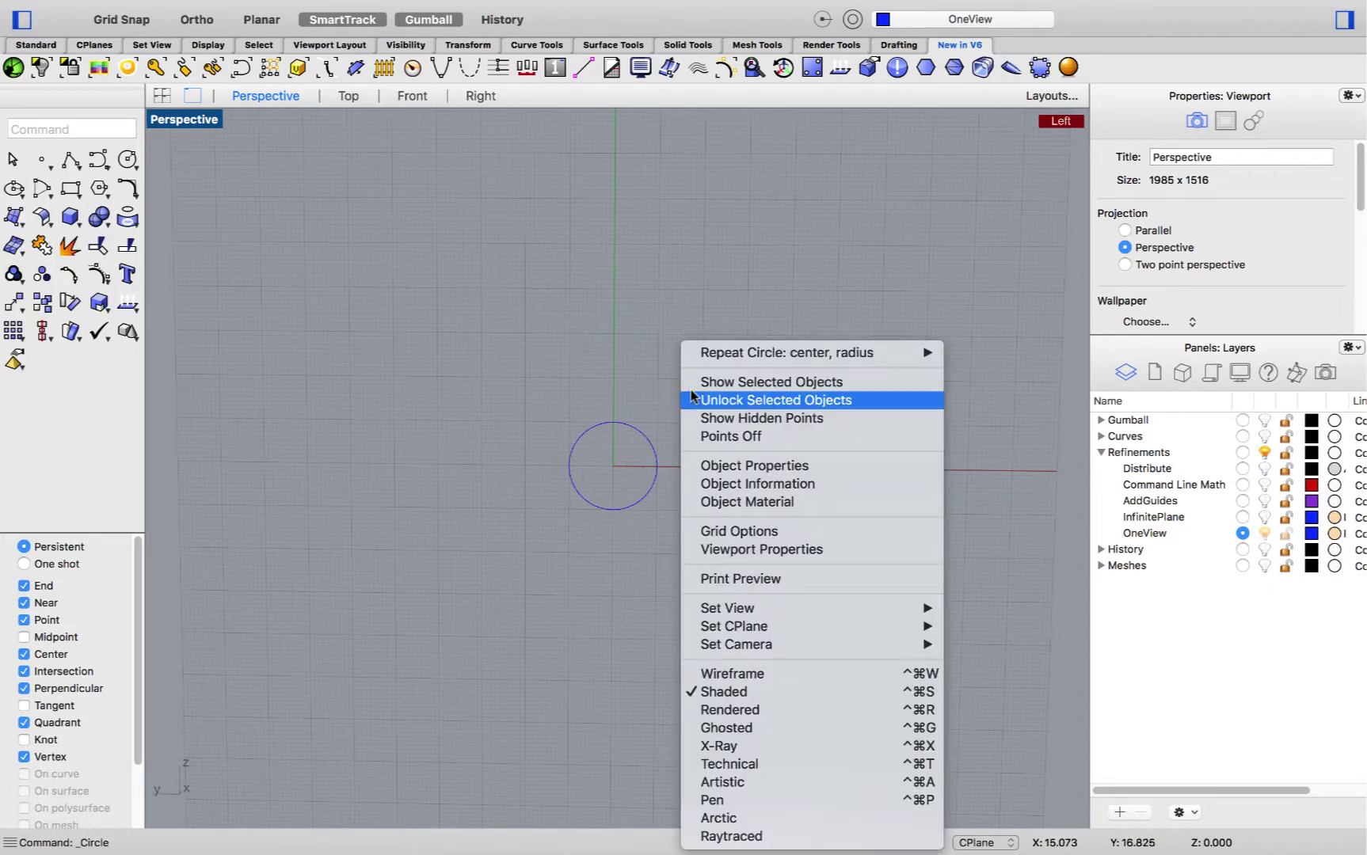
pyautogui.click(720, 354)
pyautogui.click(99, 202)
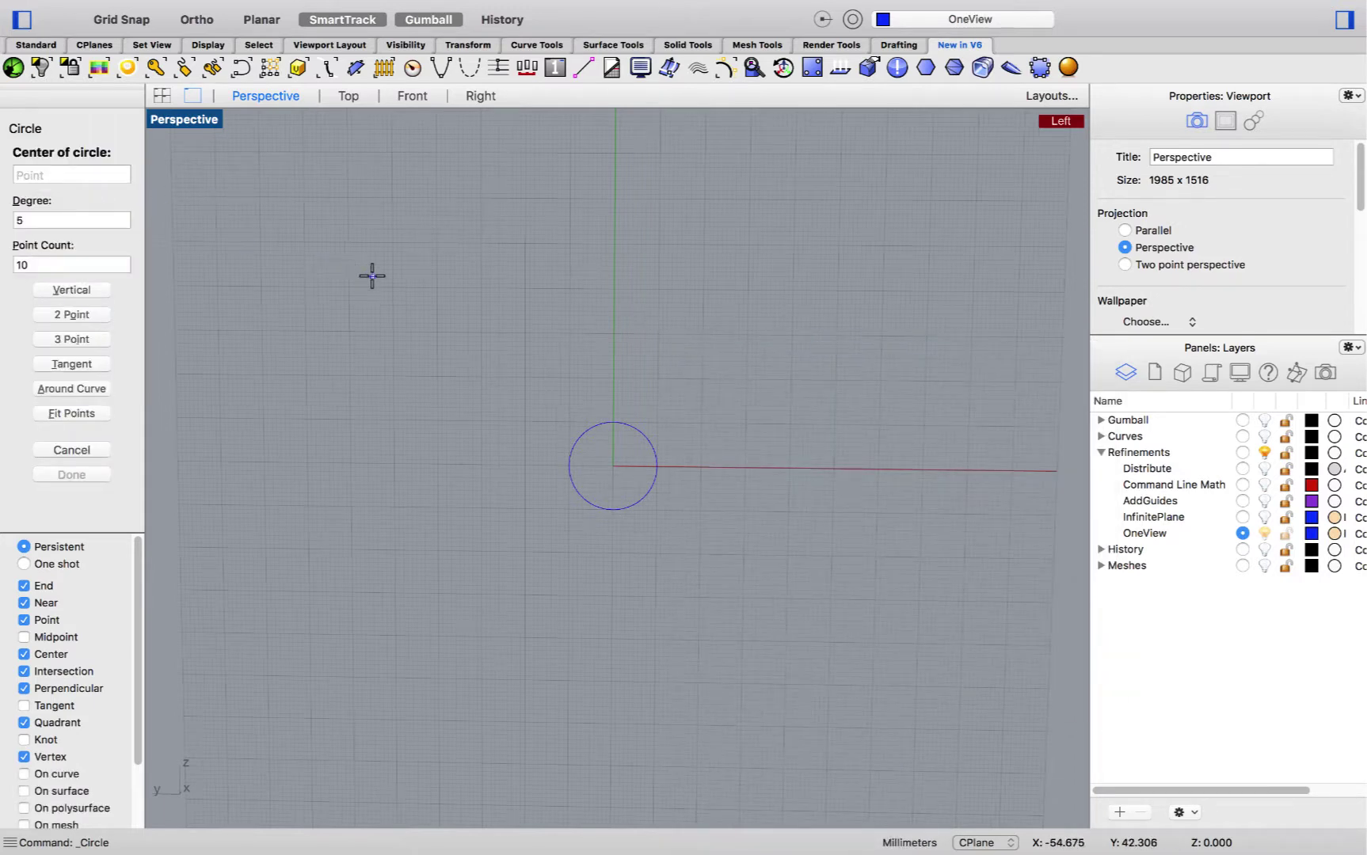
pyautogui.write('0')
pyautogui.press('Return')
pyautogui.scroll(3, 666, 465)
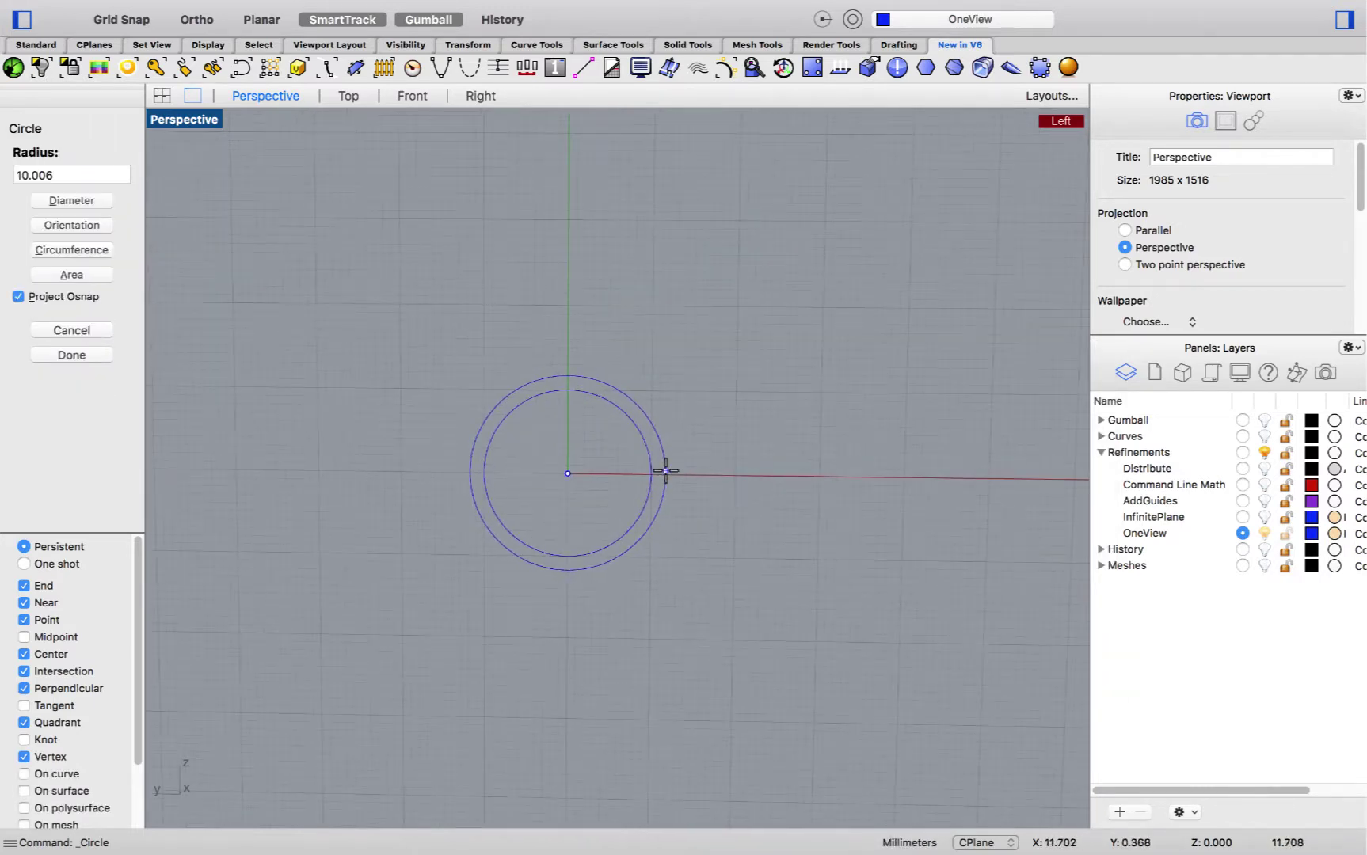
pyautogui.click(662, 474)
# - Pull two control points of the deformable circle upward into a bulge
pyautogui.click(663, 475)
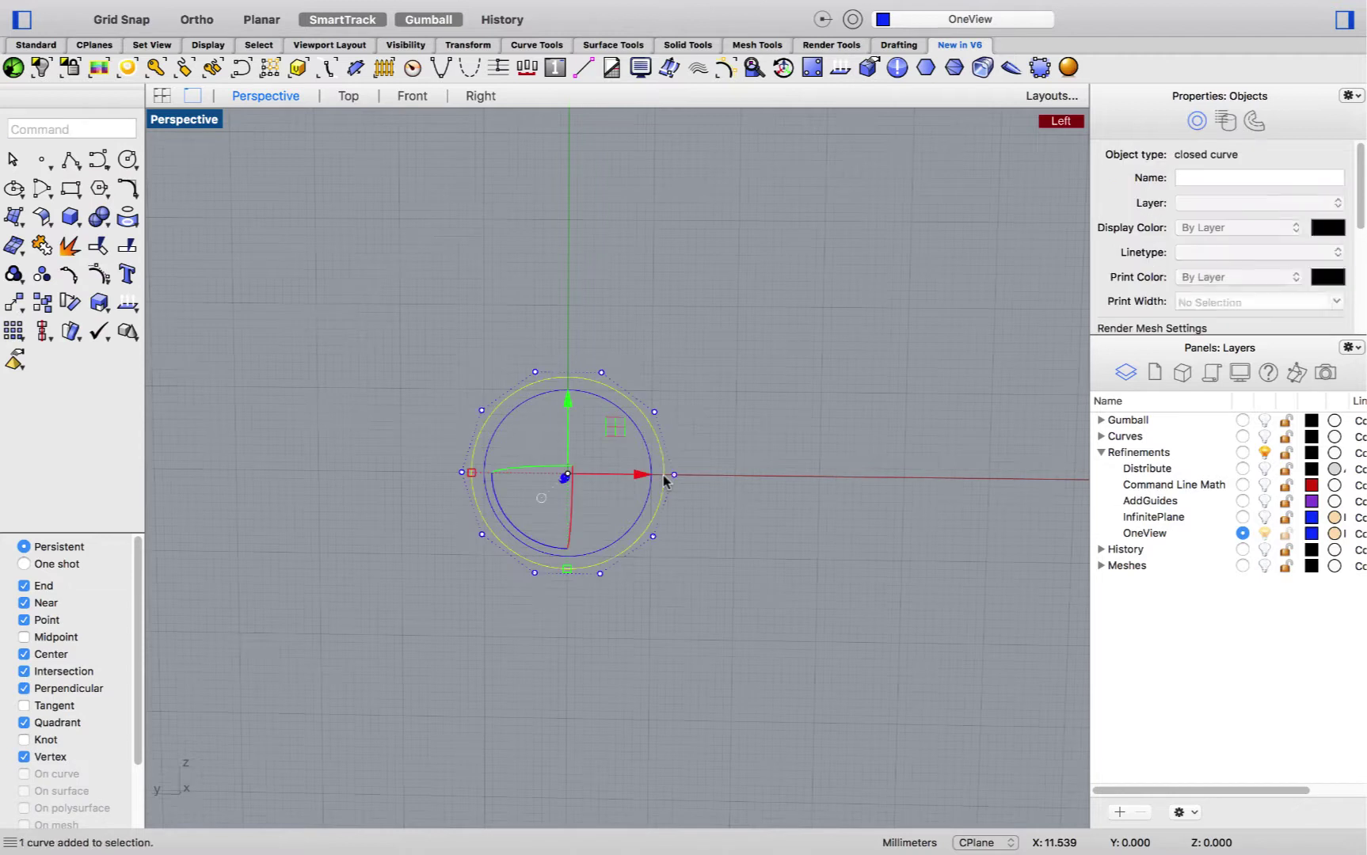
pyautogui.click(652, 412)
pyautogui.keyDown('shift'); pyautogui.click(482, 410); pyautogui.keyUp('shift')
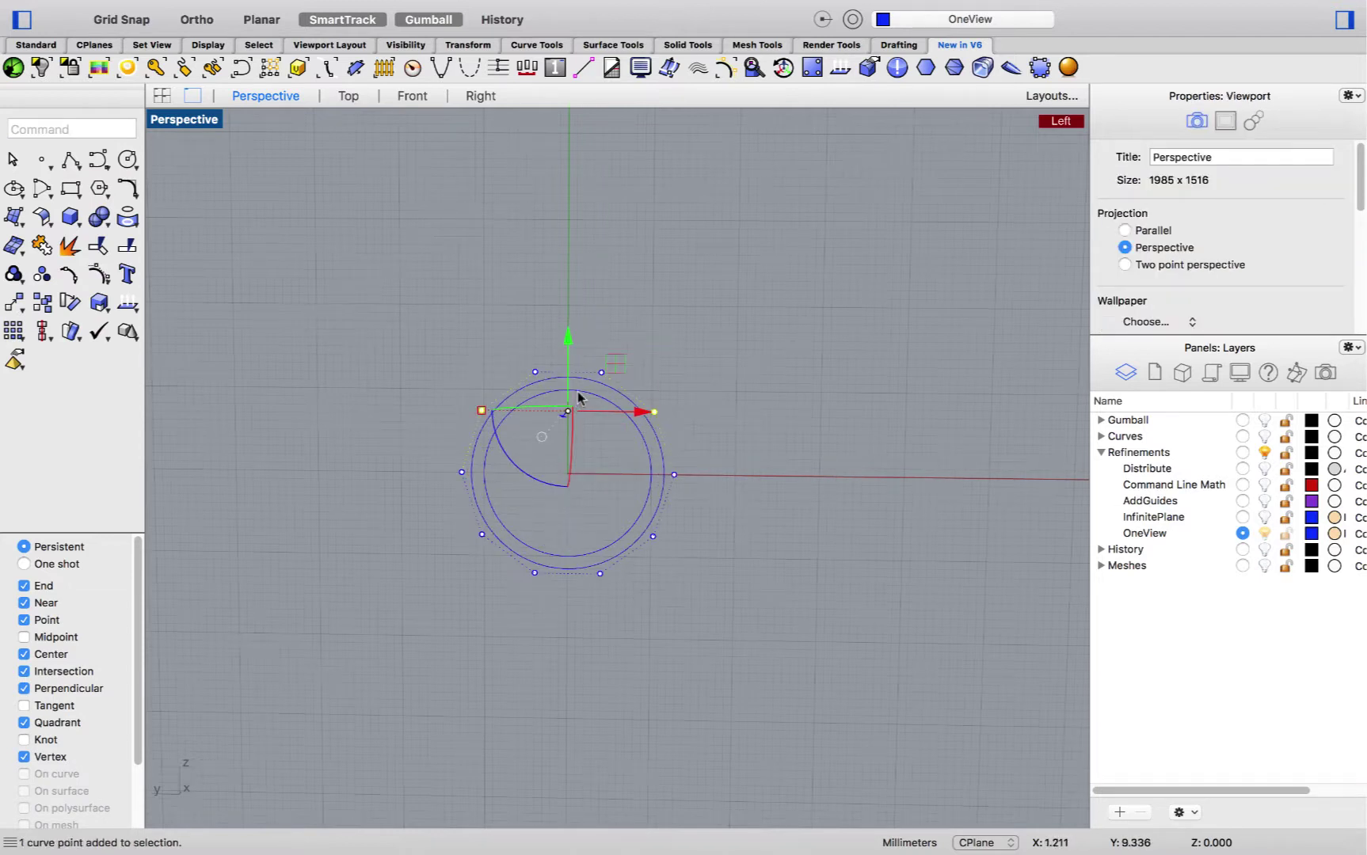
pyautogui.moveTo(569, 336); pyautogui.dragTo(645, 302)
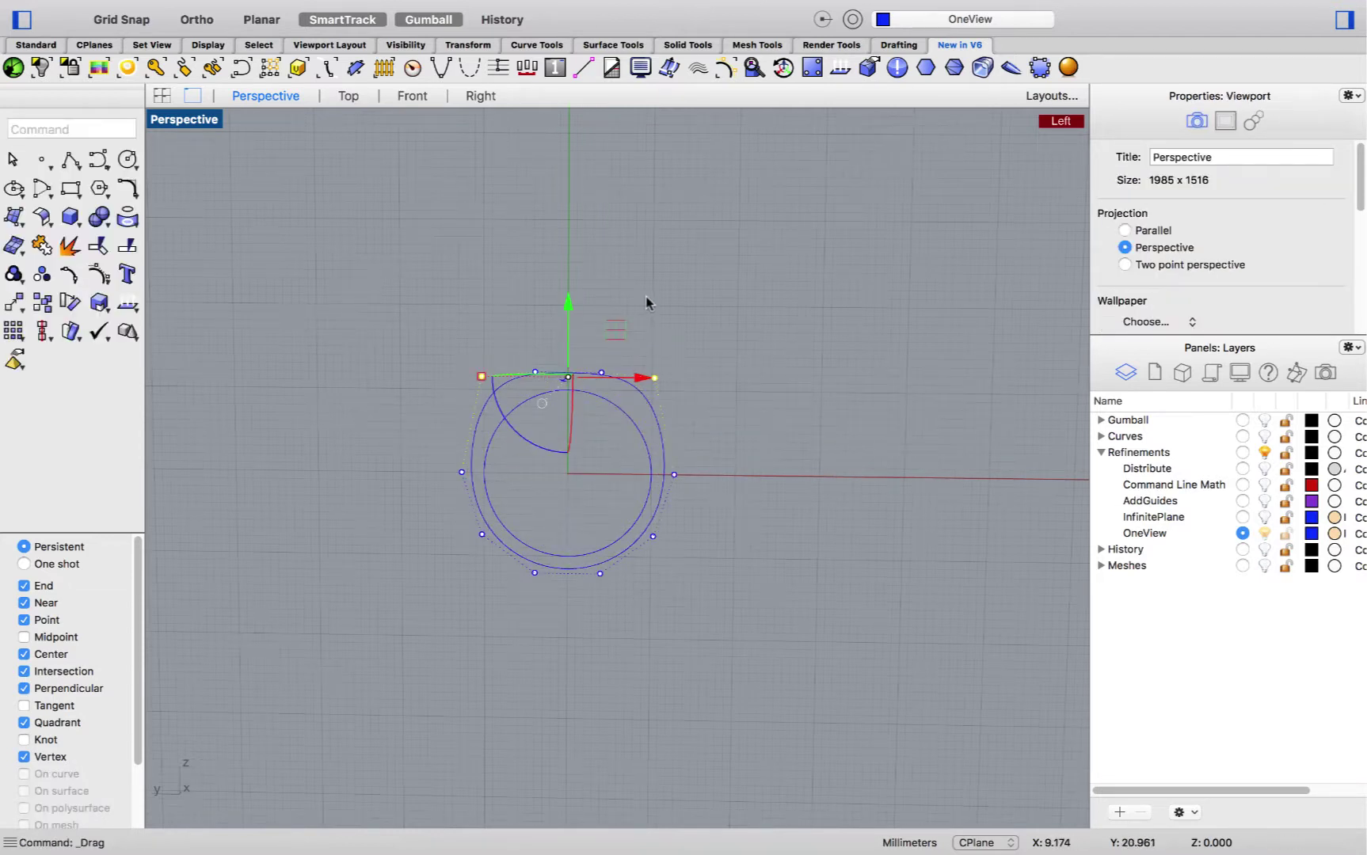
pyautogui.click(648, 283)
pyautogui.moveTo(763, 369); pyautogui.dragTo(555, 387, button='right')
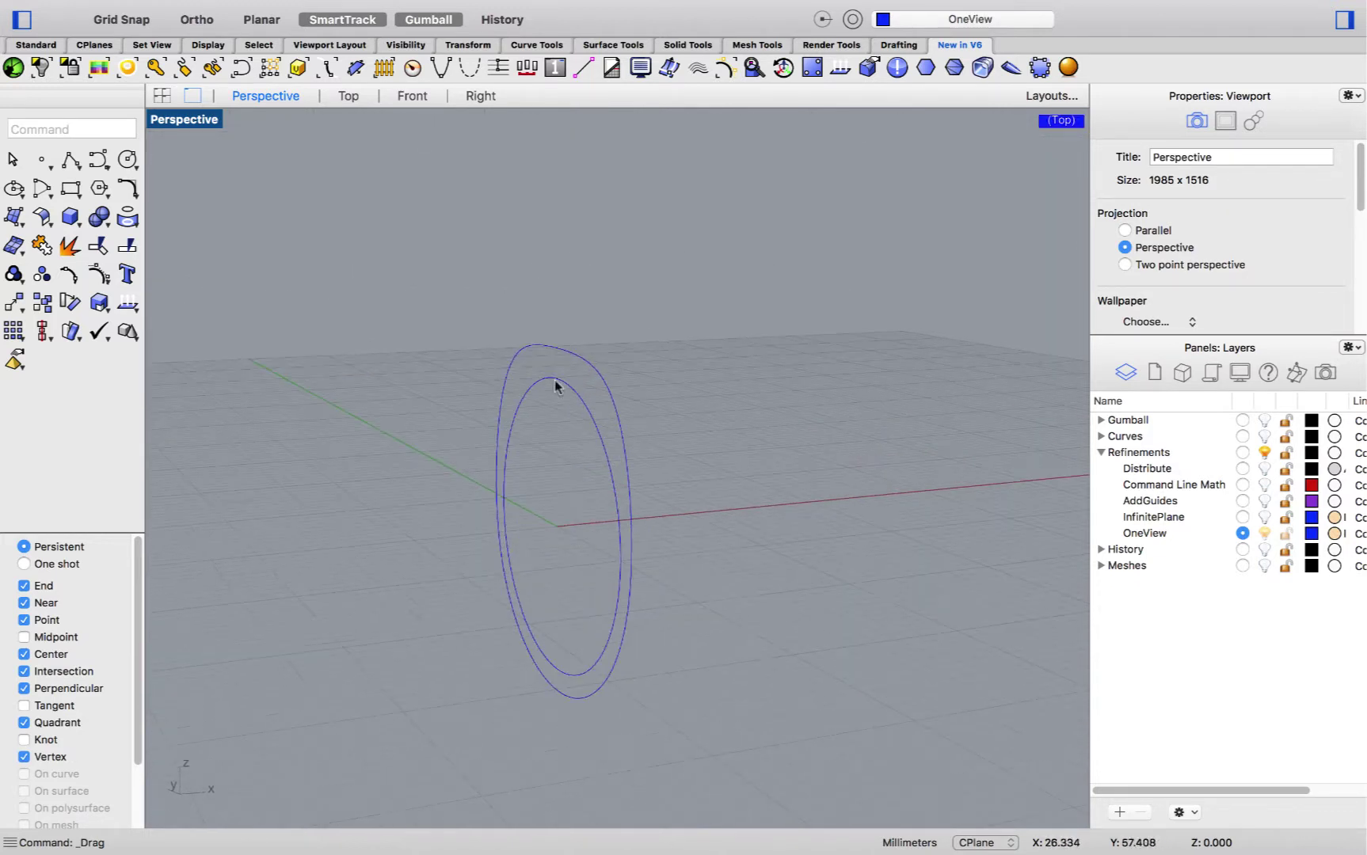
# - Draw a hooked freeform rail curve from the inner circle's top in the front elevation
pyautogui.click(99, 159)
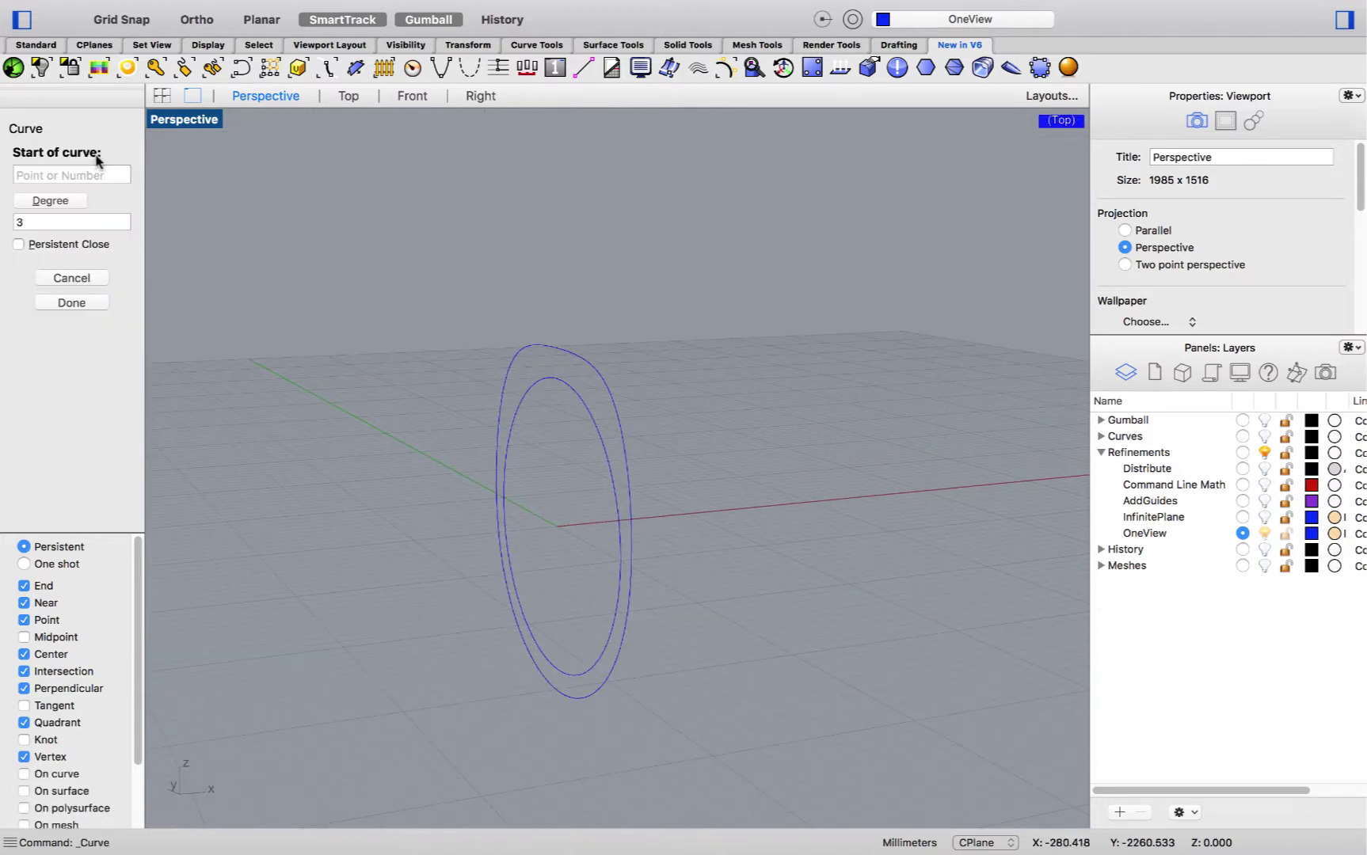
pyautogui.click(559, 379)
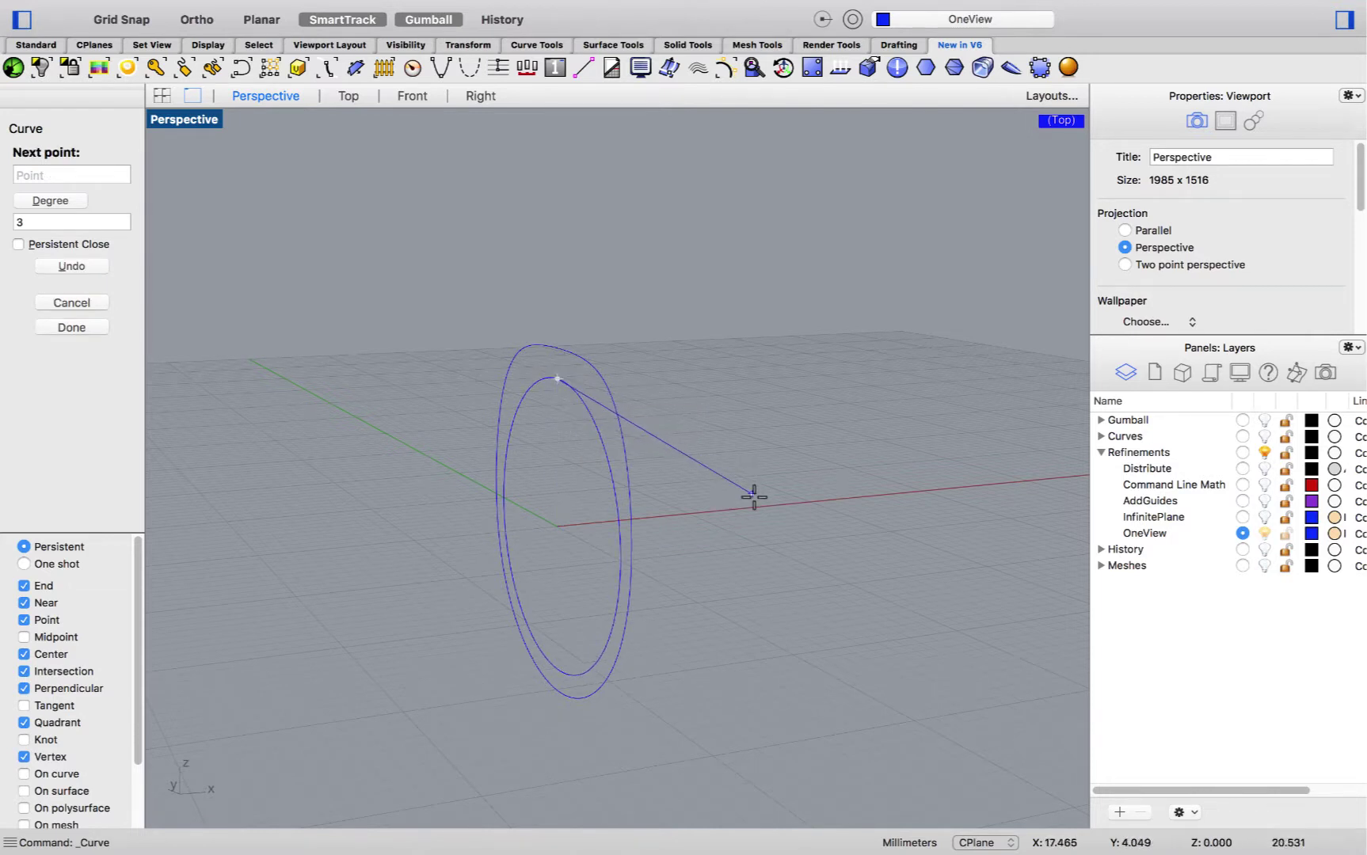
pyautogui.moveTo(754, 497); pyautogui.dragTo(712, 488, button='right')
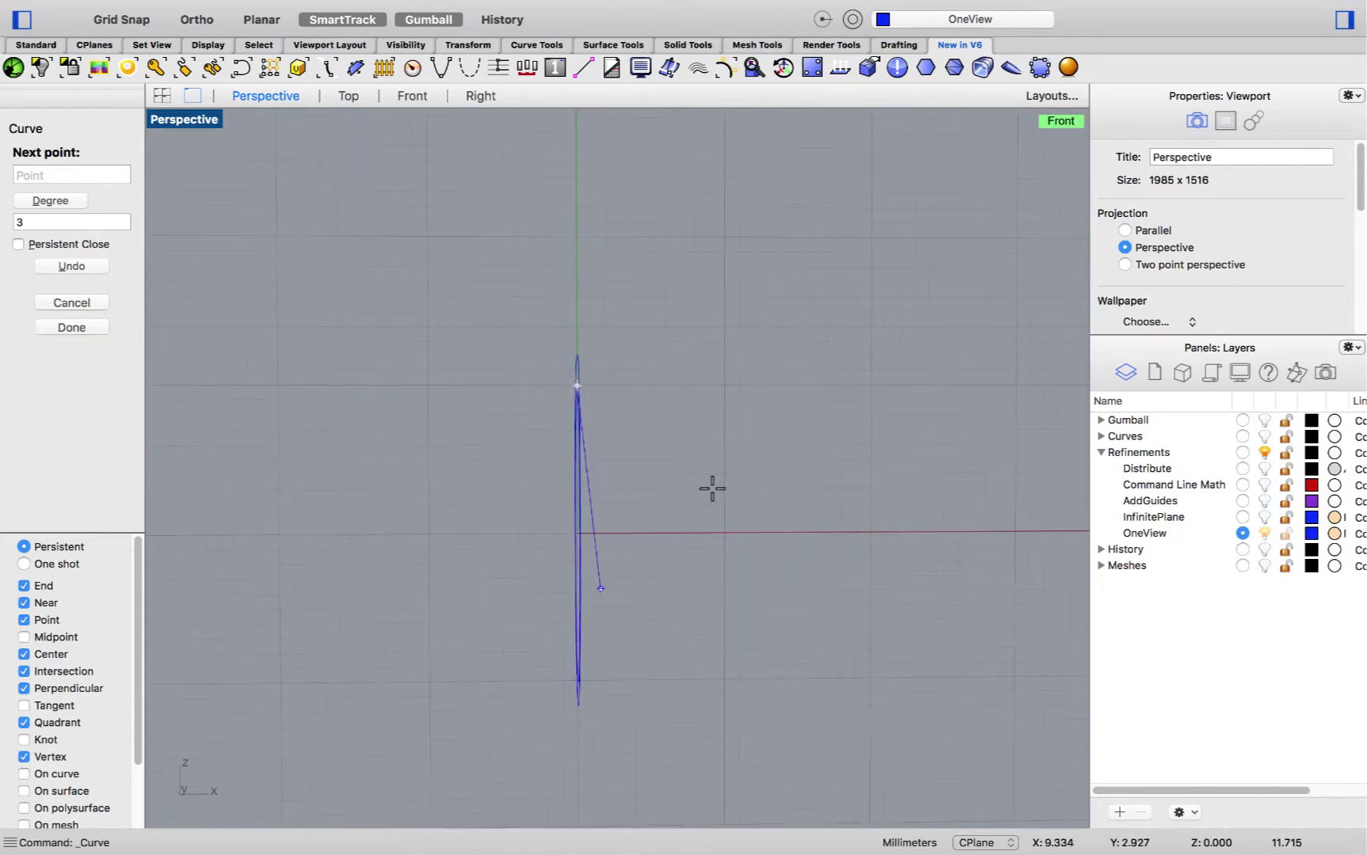
pyautogui.click(550, 386)
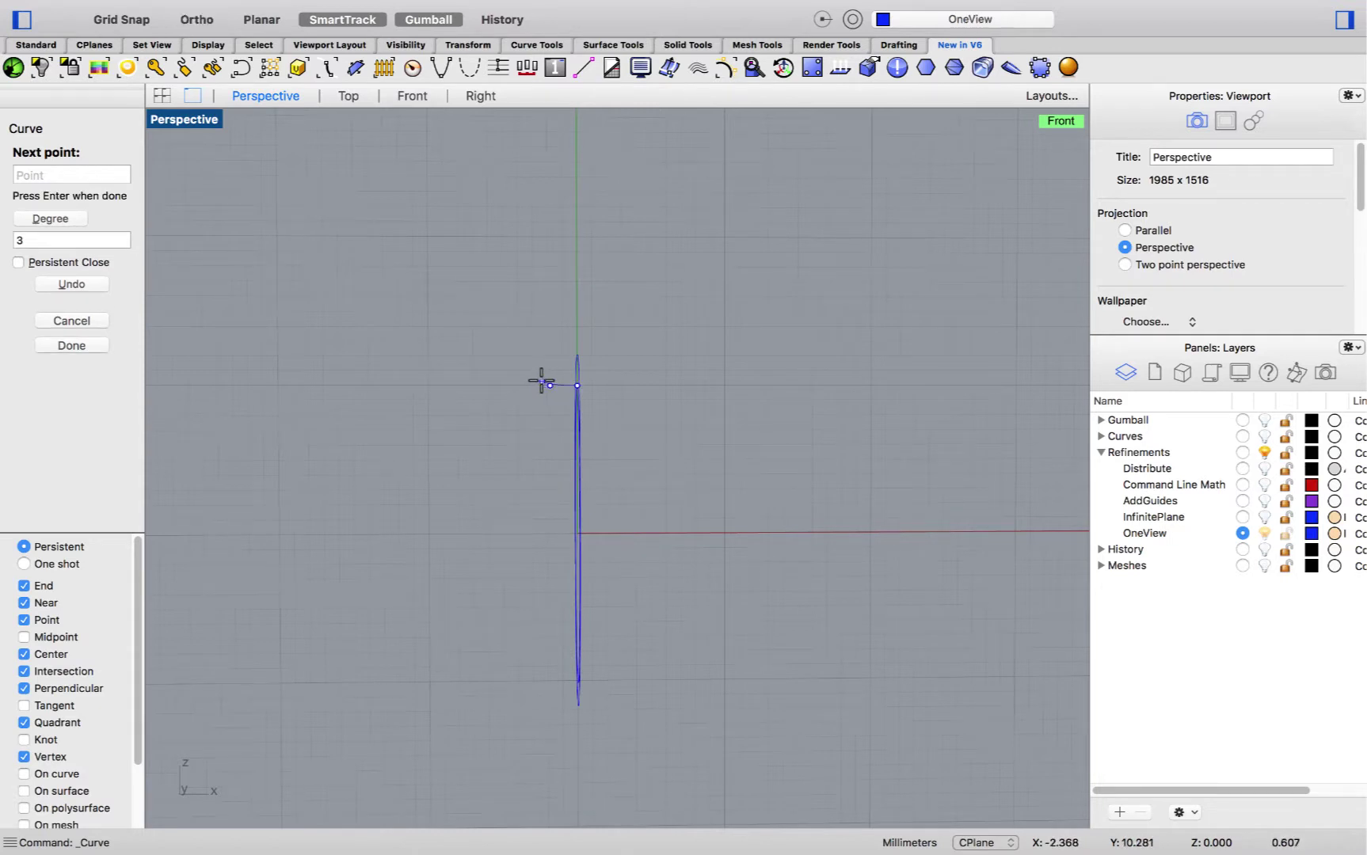
pyautogui.scroll(3, 540, 379)
pyautogui.click(525, 362)
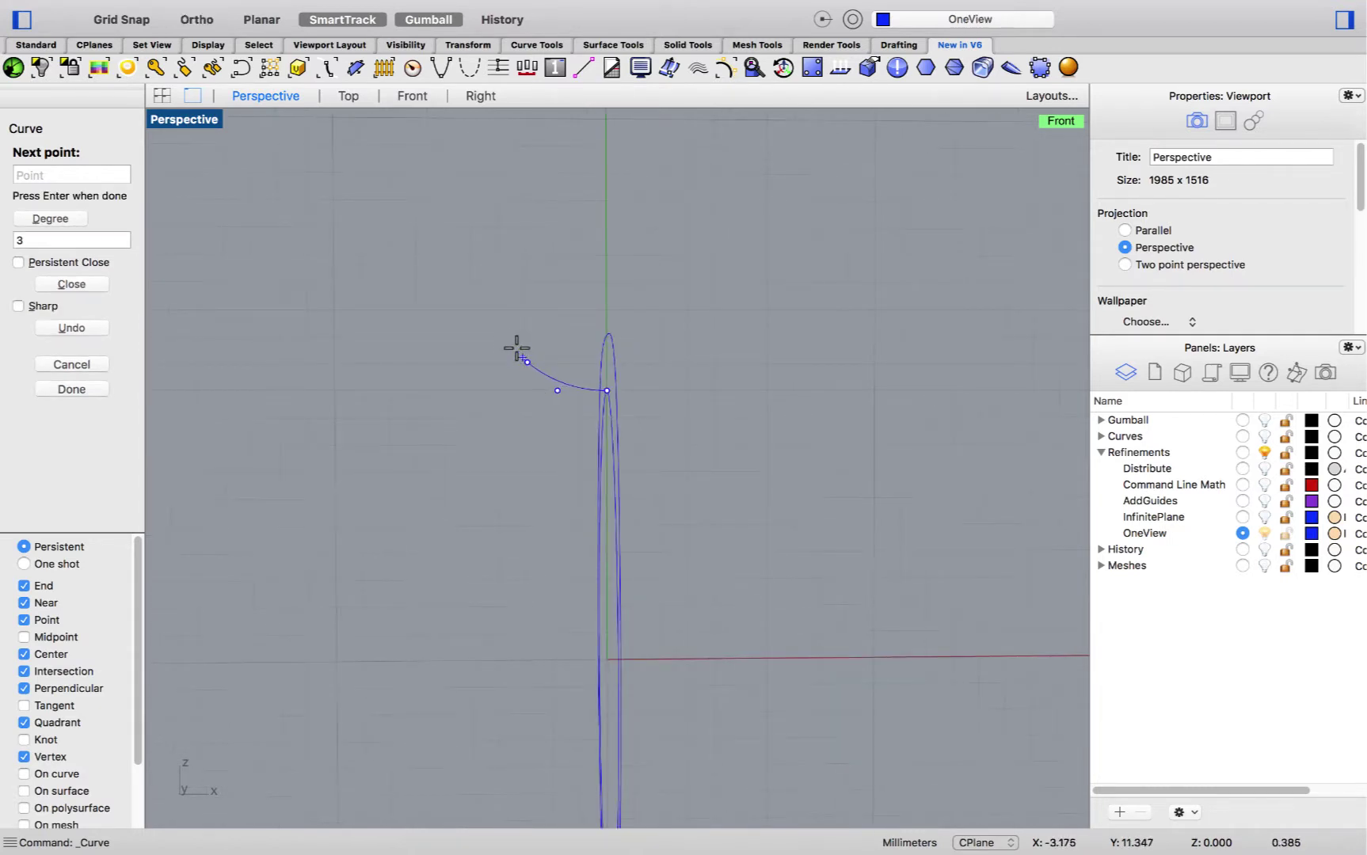
pyautogui.click(503, 335)
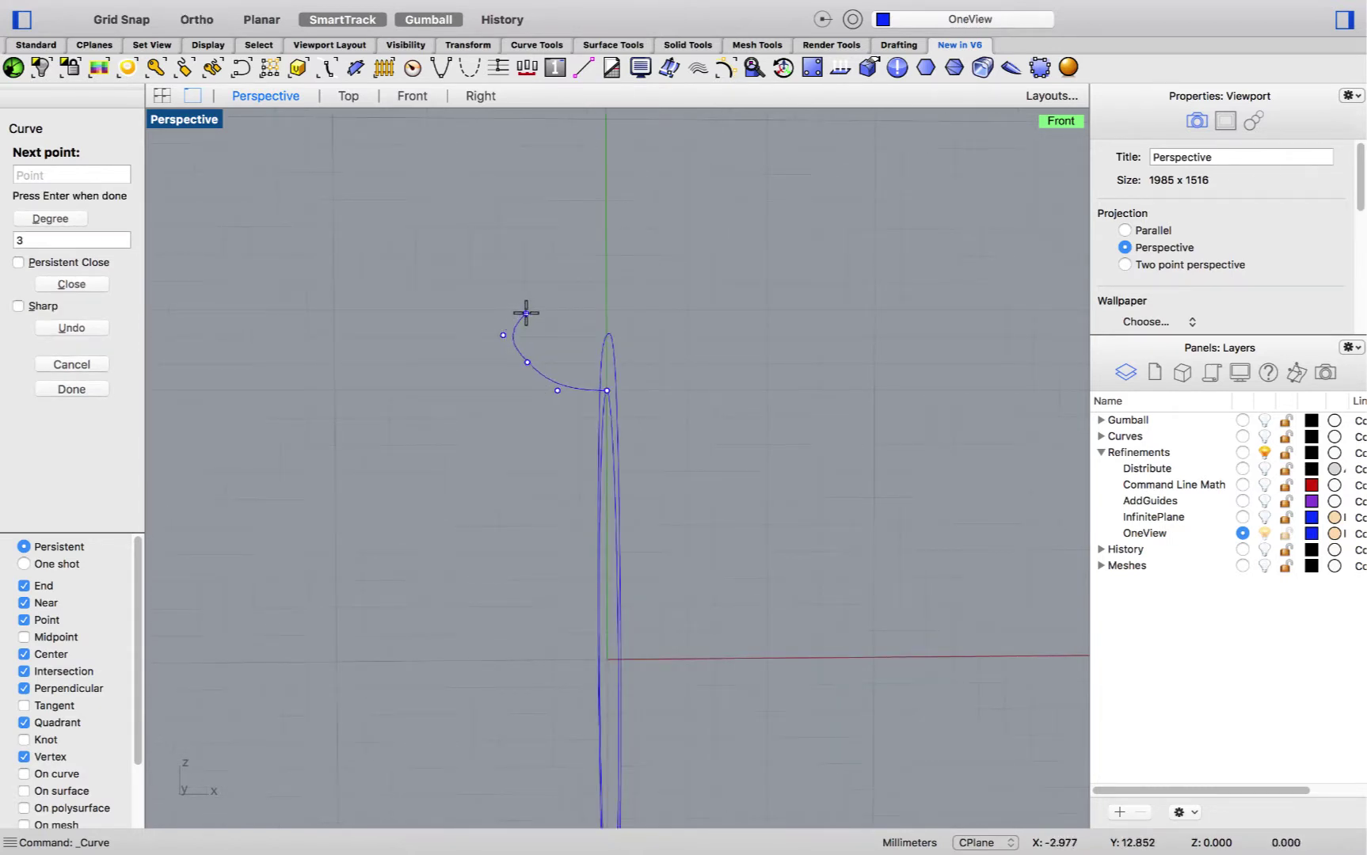
pyautogui.click(526, 313)
pyautogui.keyDown('shift'); pyautogui.click(606, 297); pyautogui.keyUp('shift')
pyautogui.press('Return')
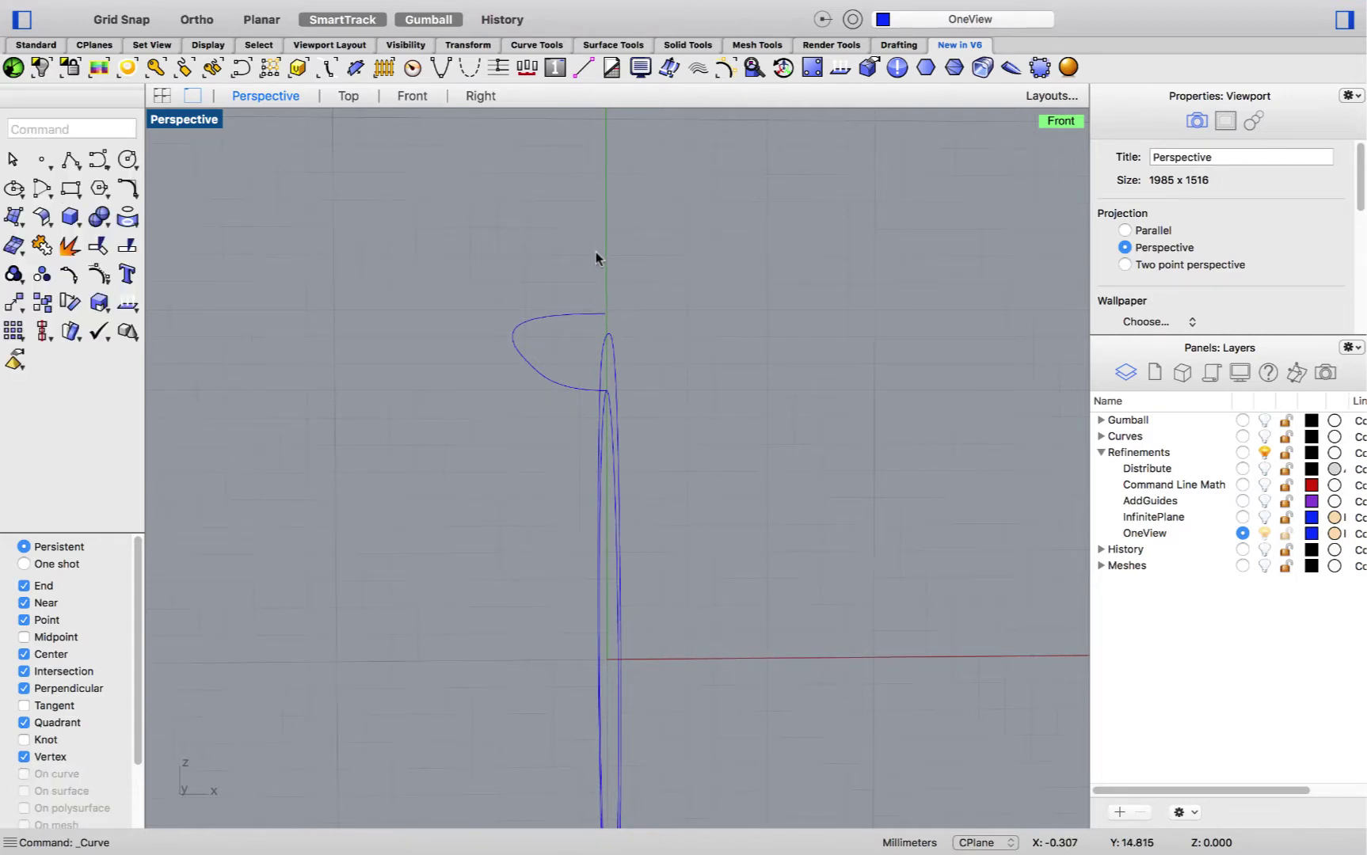
pyautogui.moveTo(595, 252); pyautogui.dragTo(639, 276, button='right')
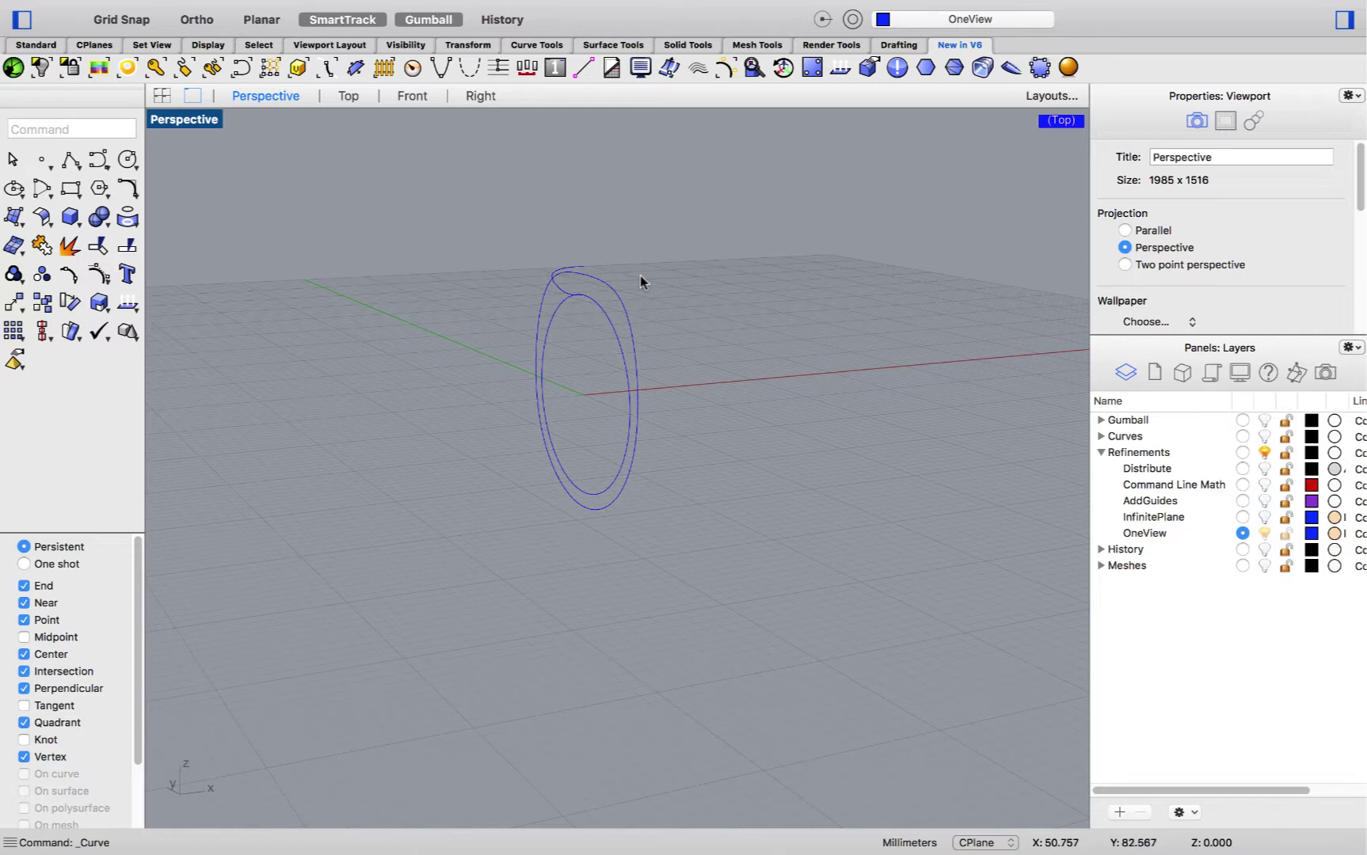
# - Uncheck Enabled in the OneView options and confirm to disable it
pyautogui.click(555, 68)
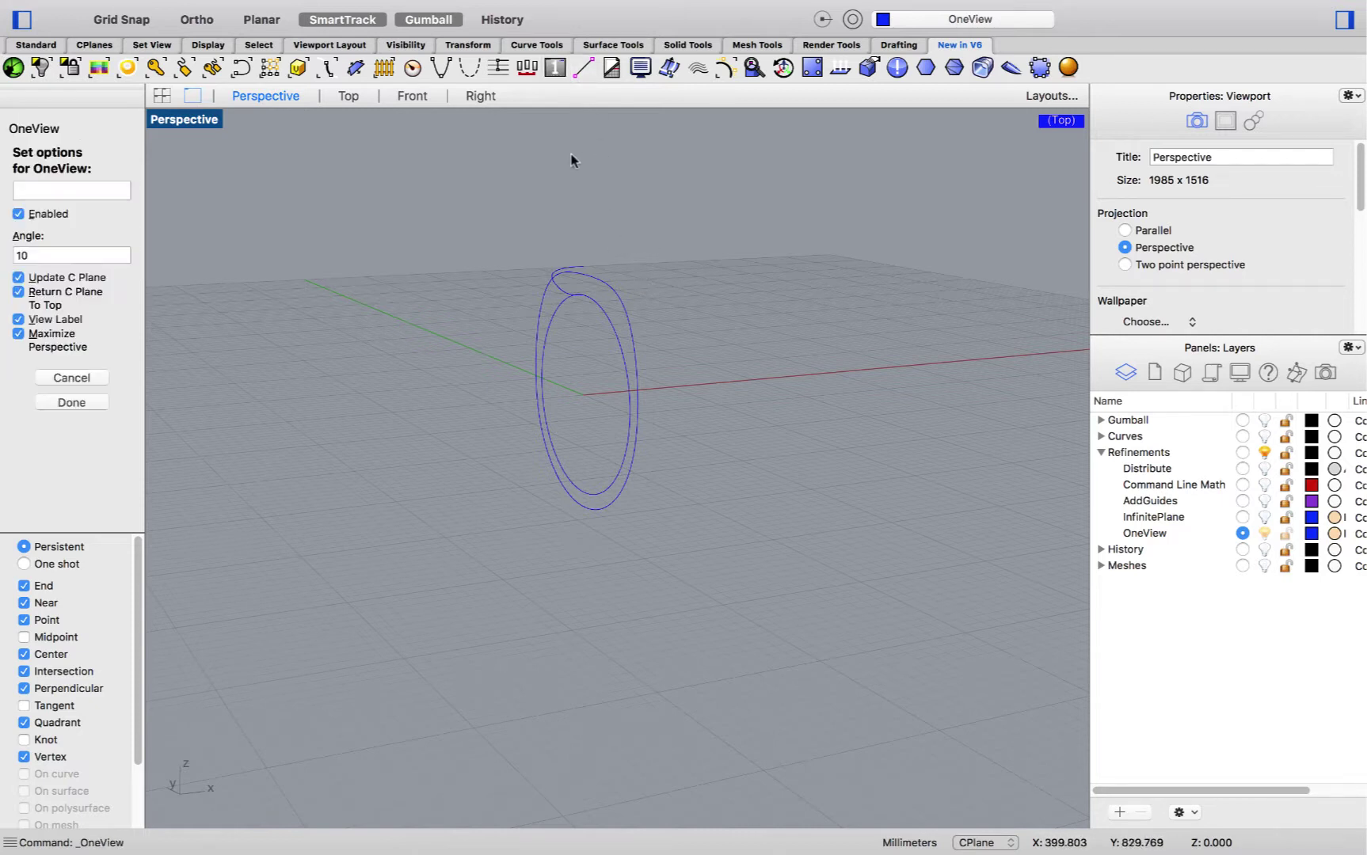
pyautogui.click(34, 214)
pyautogui.click(82, 404)
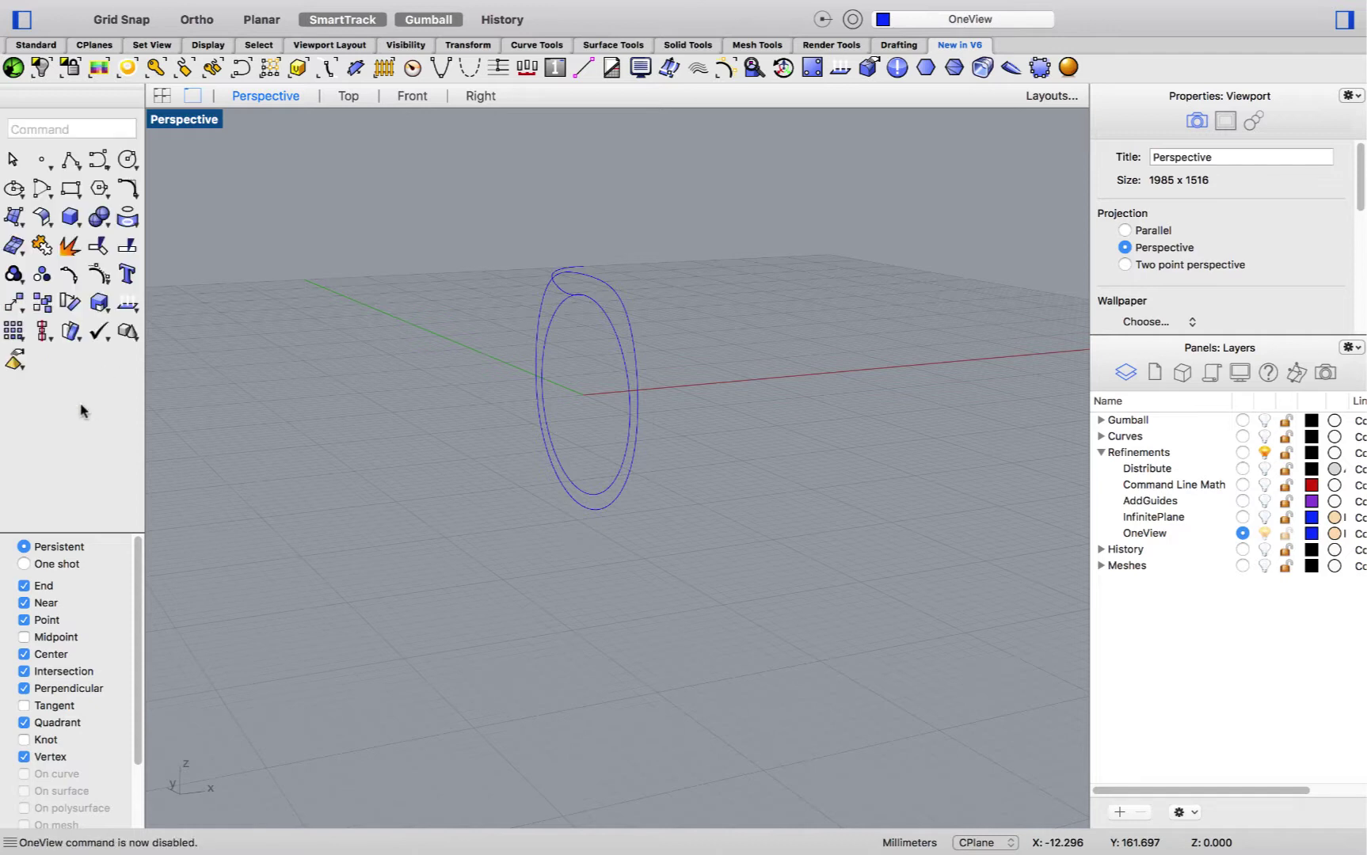